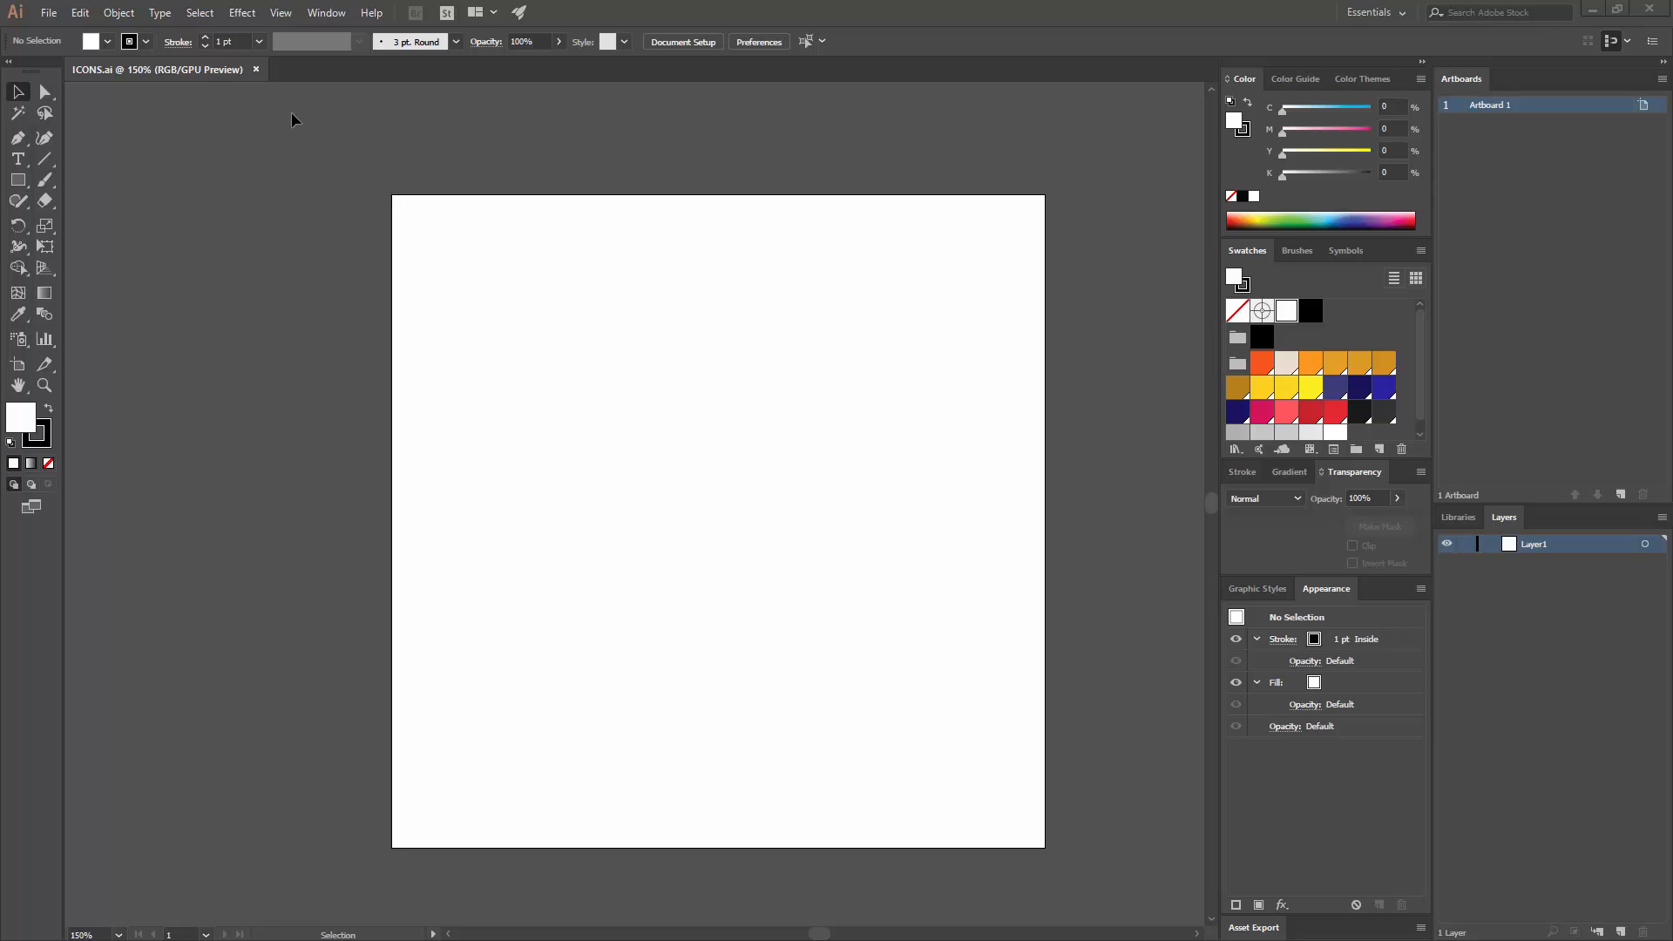
pyautogui.click(47, 14)
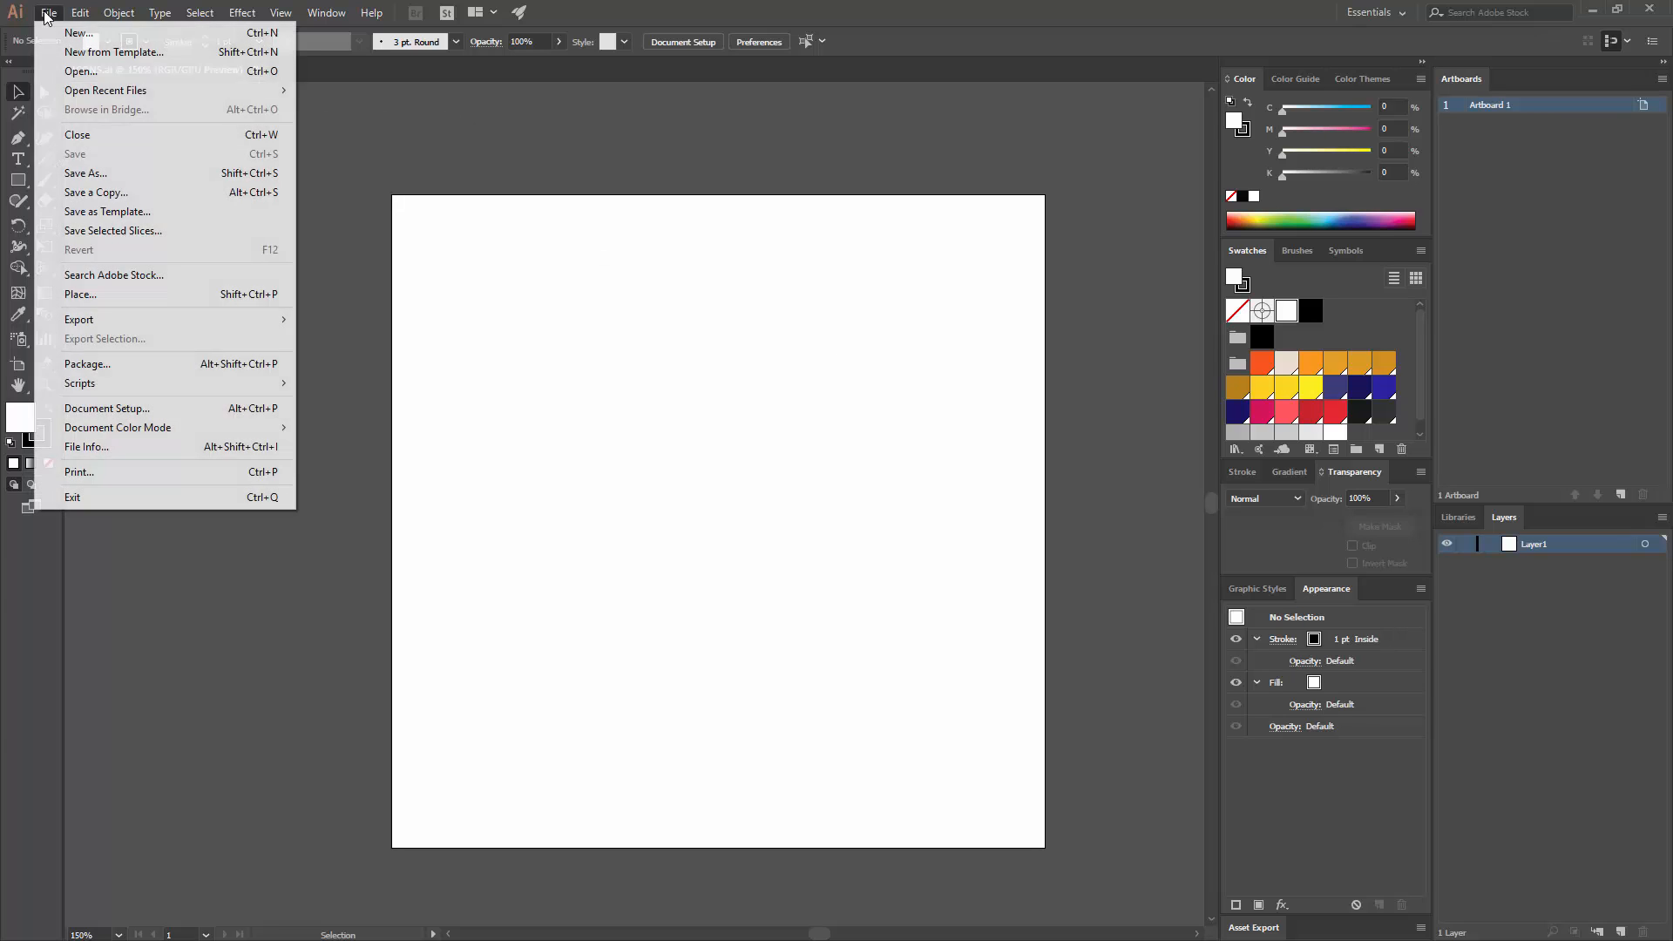
pyautogui.click(87, 34)
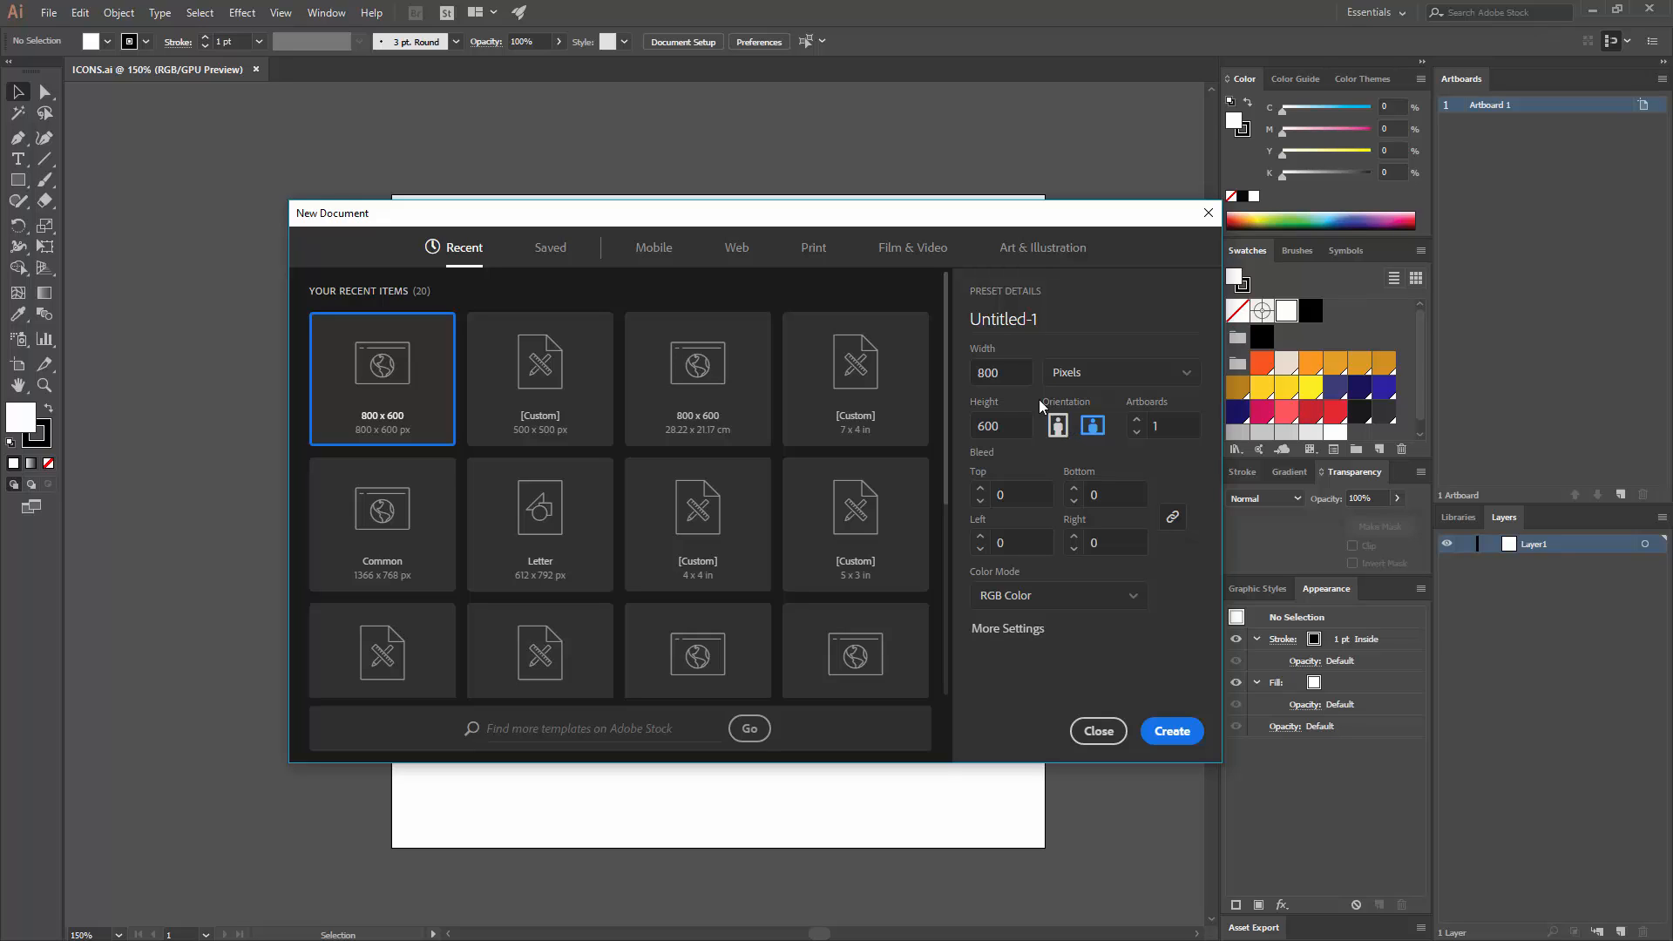
pyautogui.doubleClick(1005, 376)
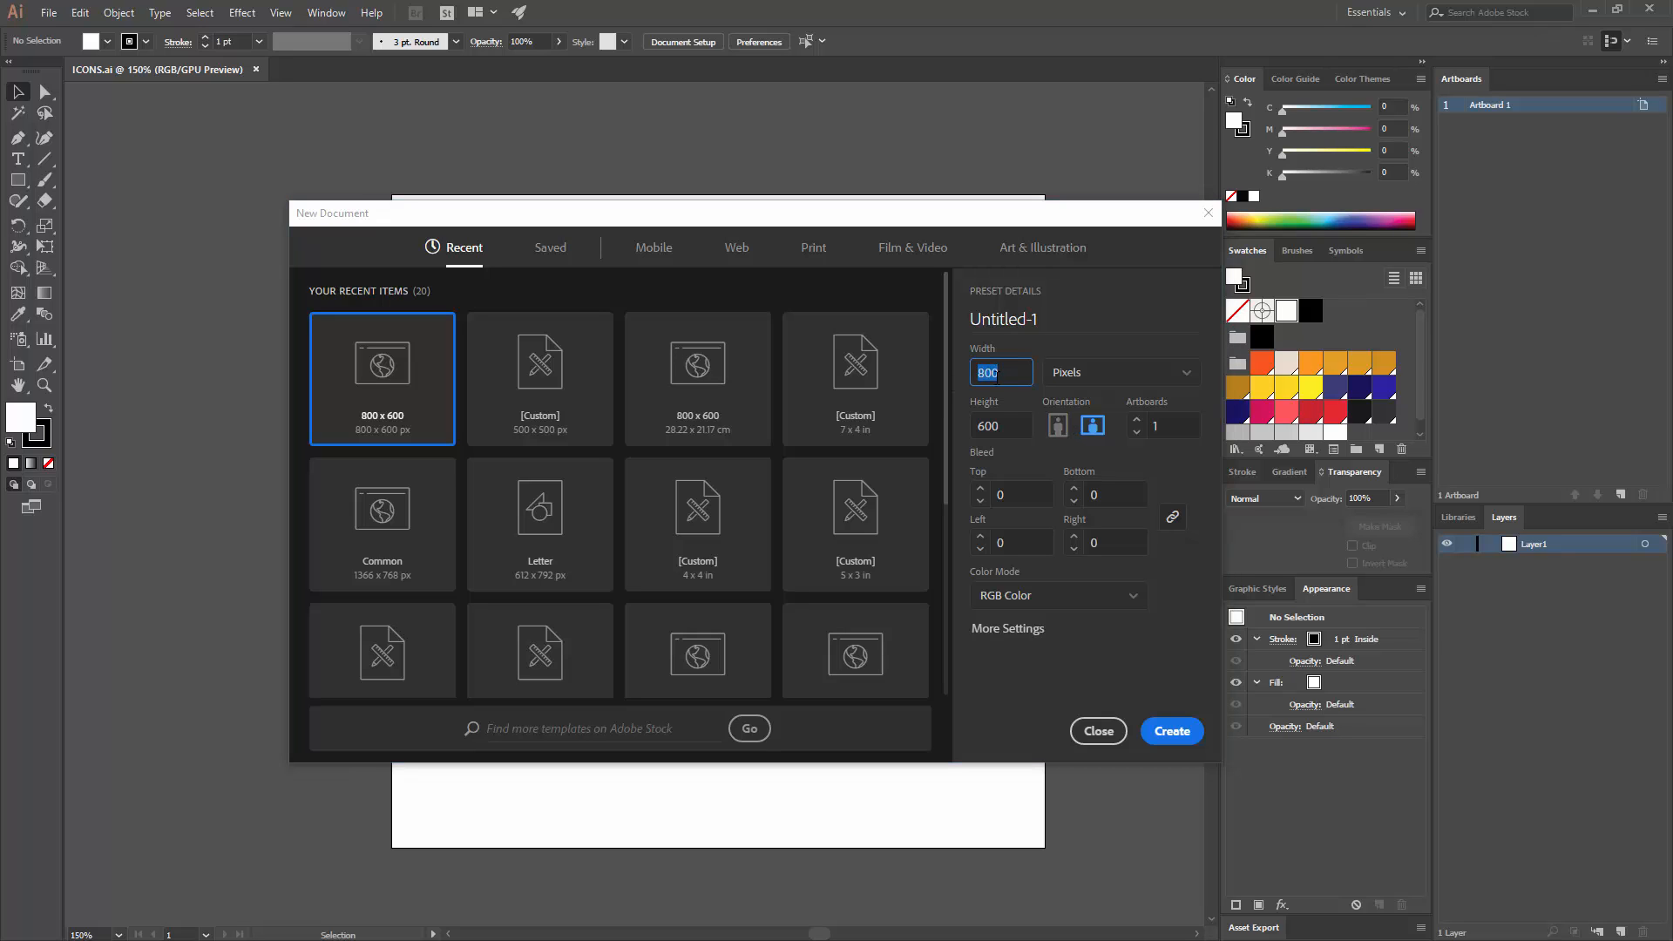
pyautogui.write('5')
pyautogui.doubleClick(991, 425)
pyautogui.write('50')
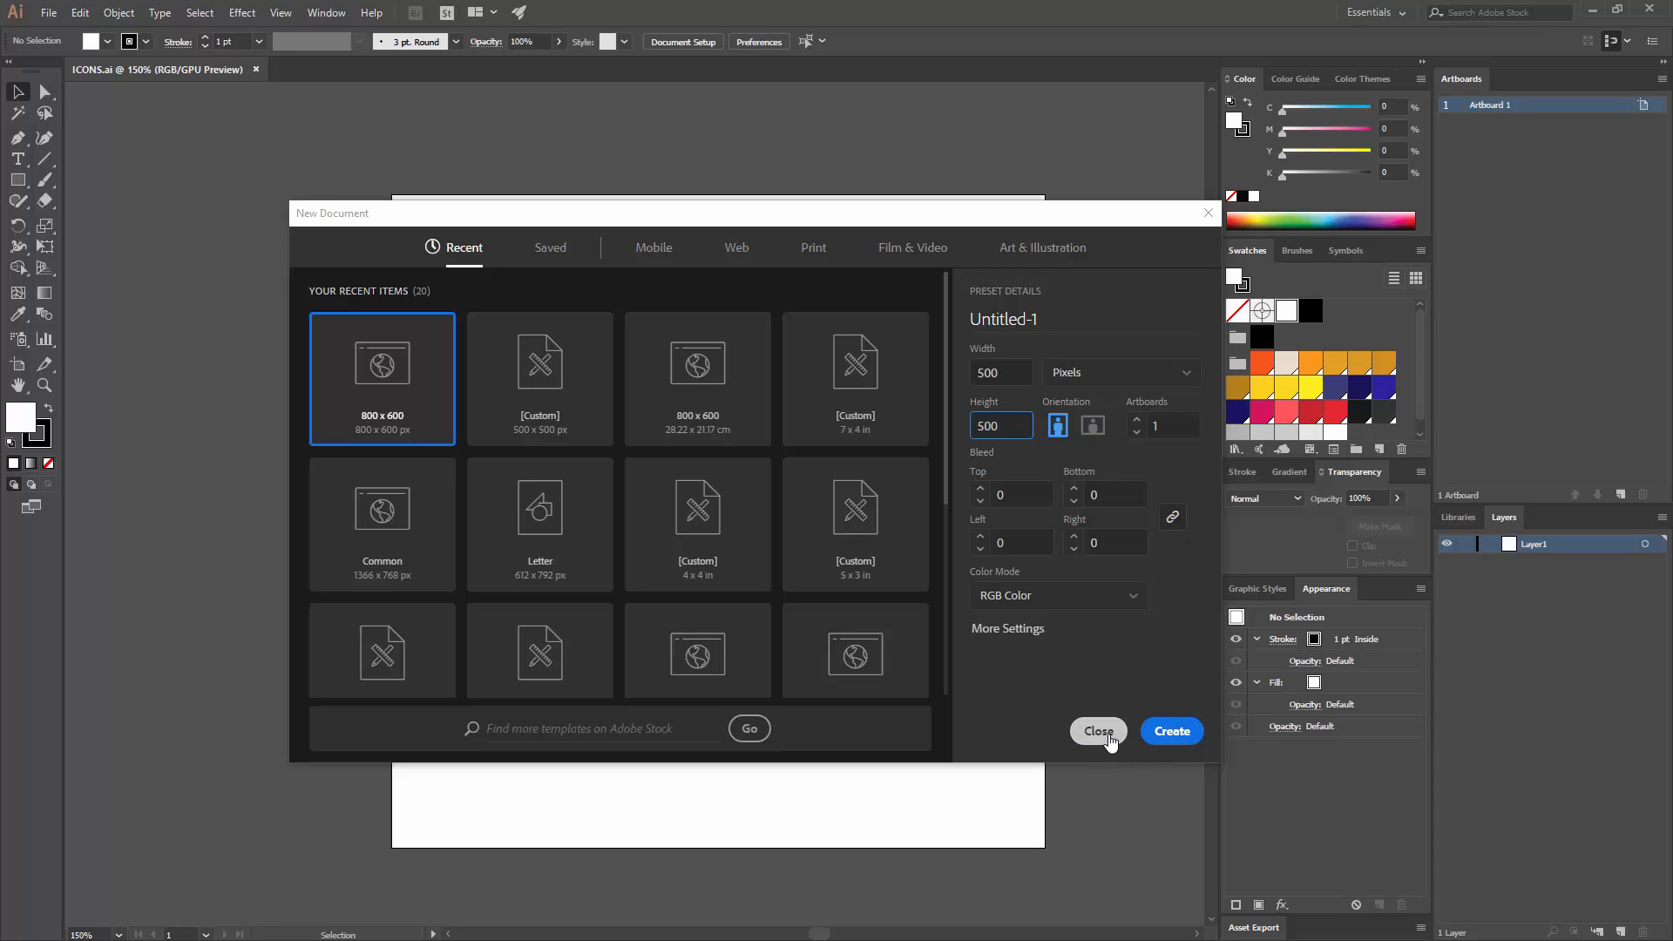
pyautogui.click(1098, 731)
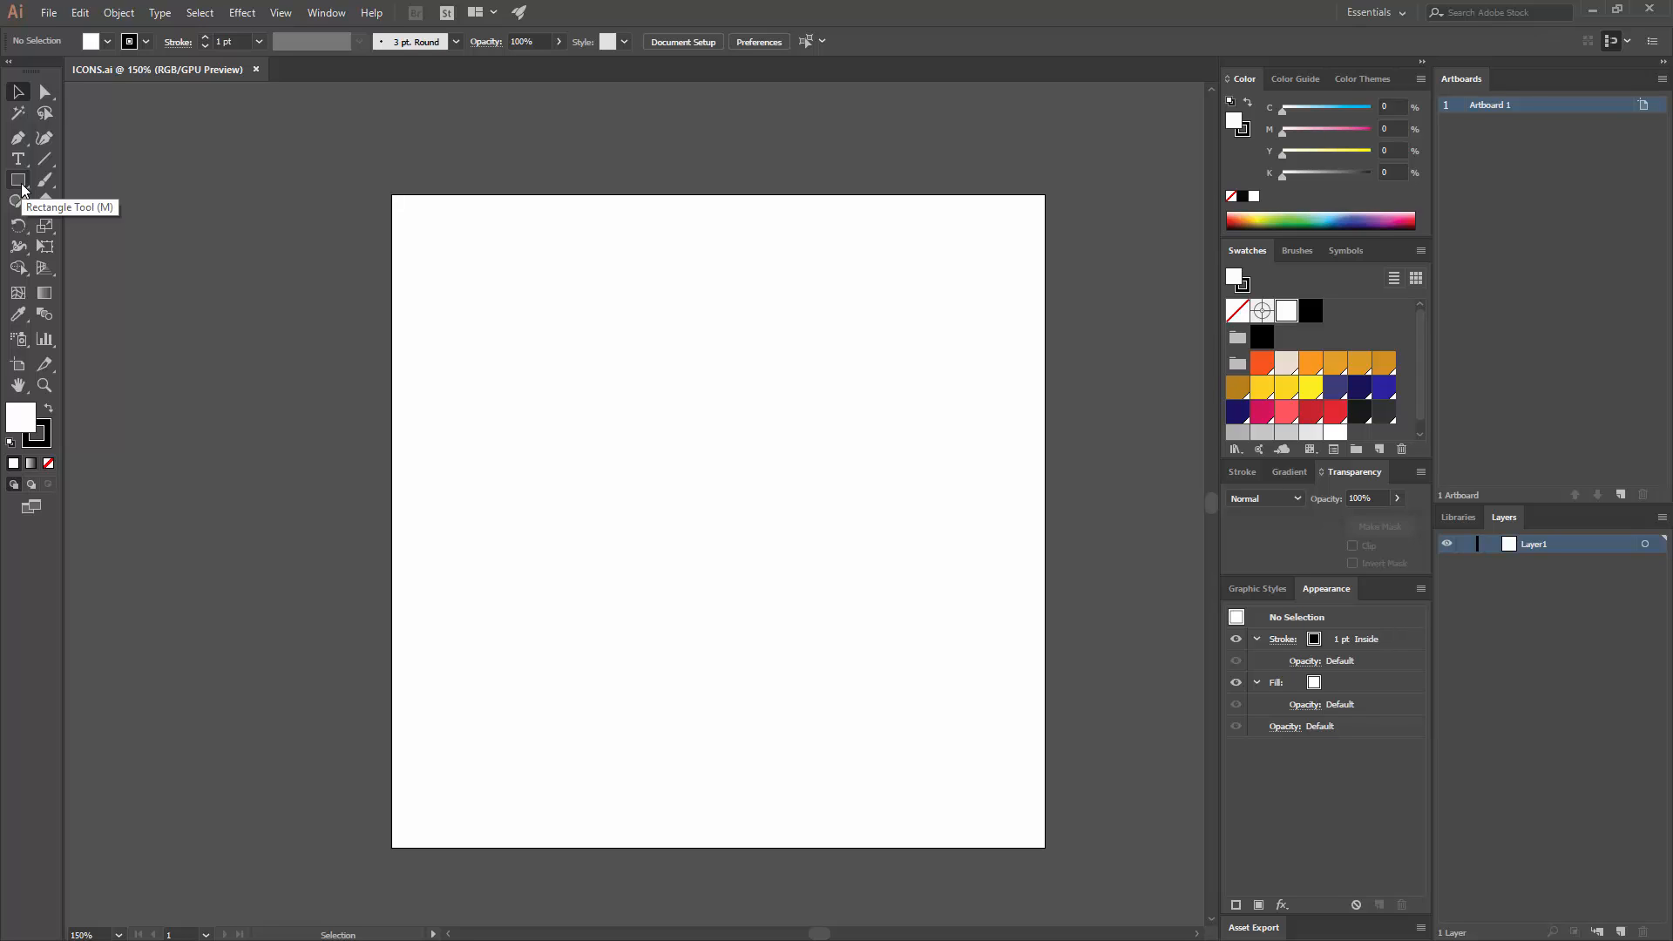
# - Detach the shape tools as a floating panel and draw a rectangle about 338 by 188 px on the artboard
pyautogui.moveTo(23, 187); pyautogui.dragTo(159, 289)
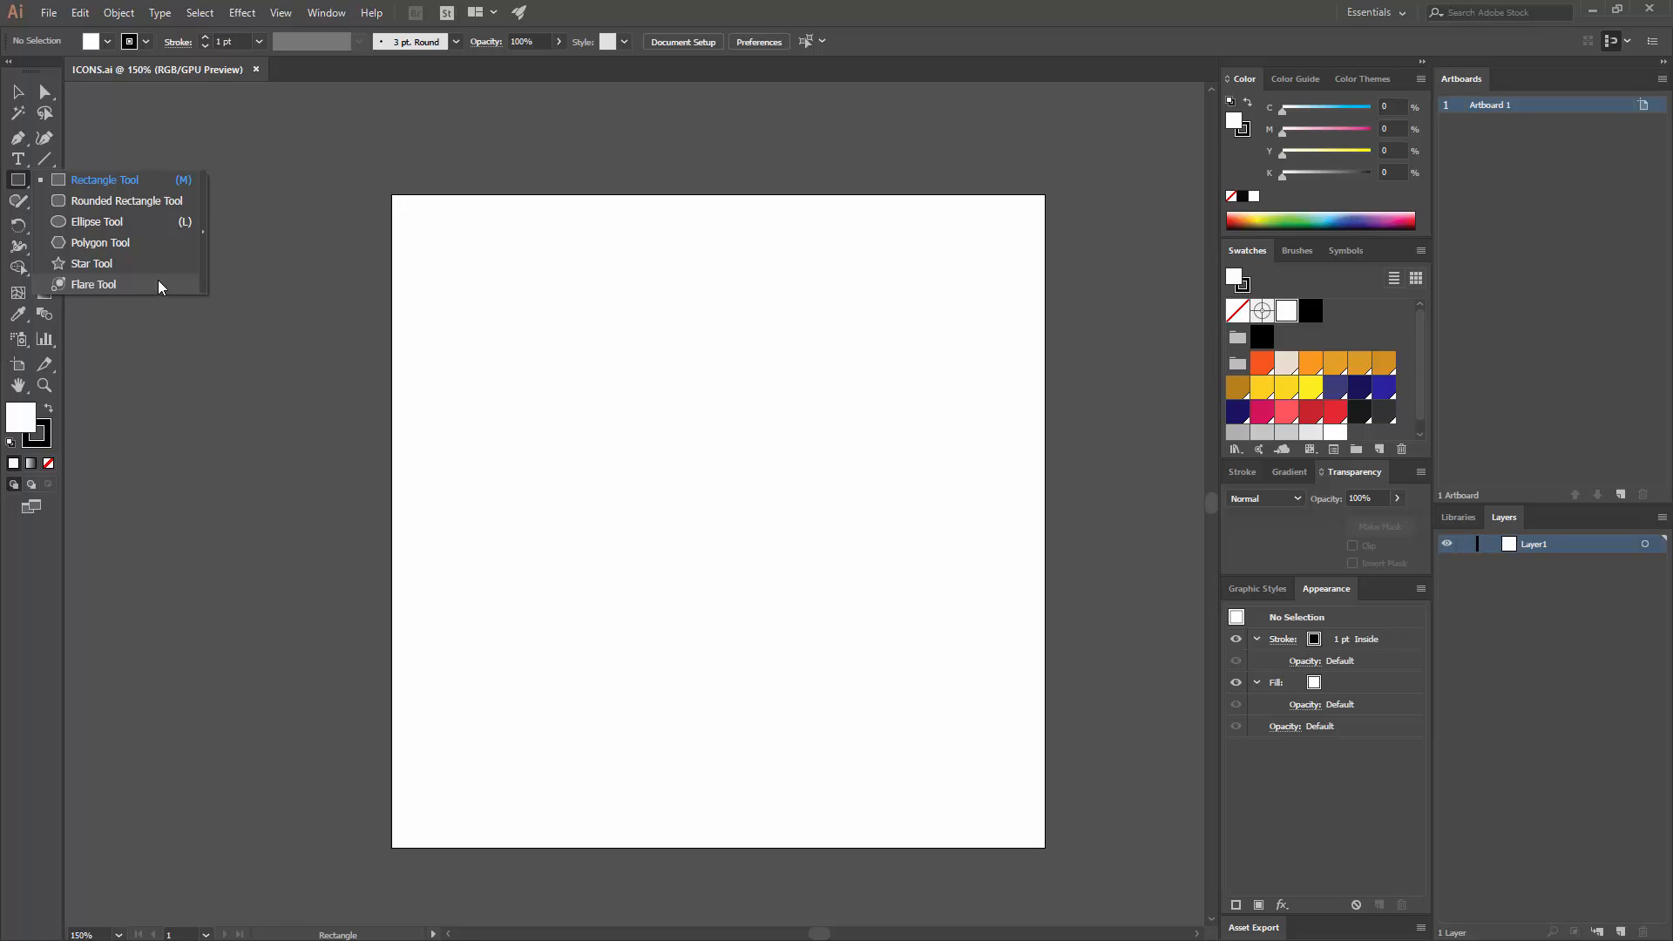
pyautogui.moveTo(159, 287); pyautogui.dragTo(203, 239)
pyautogui.moveTo(99, 193); pyautogui.dragTo(467, 123)
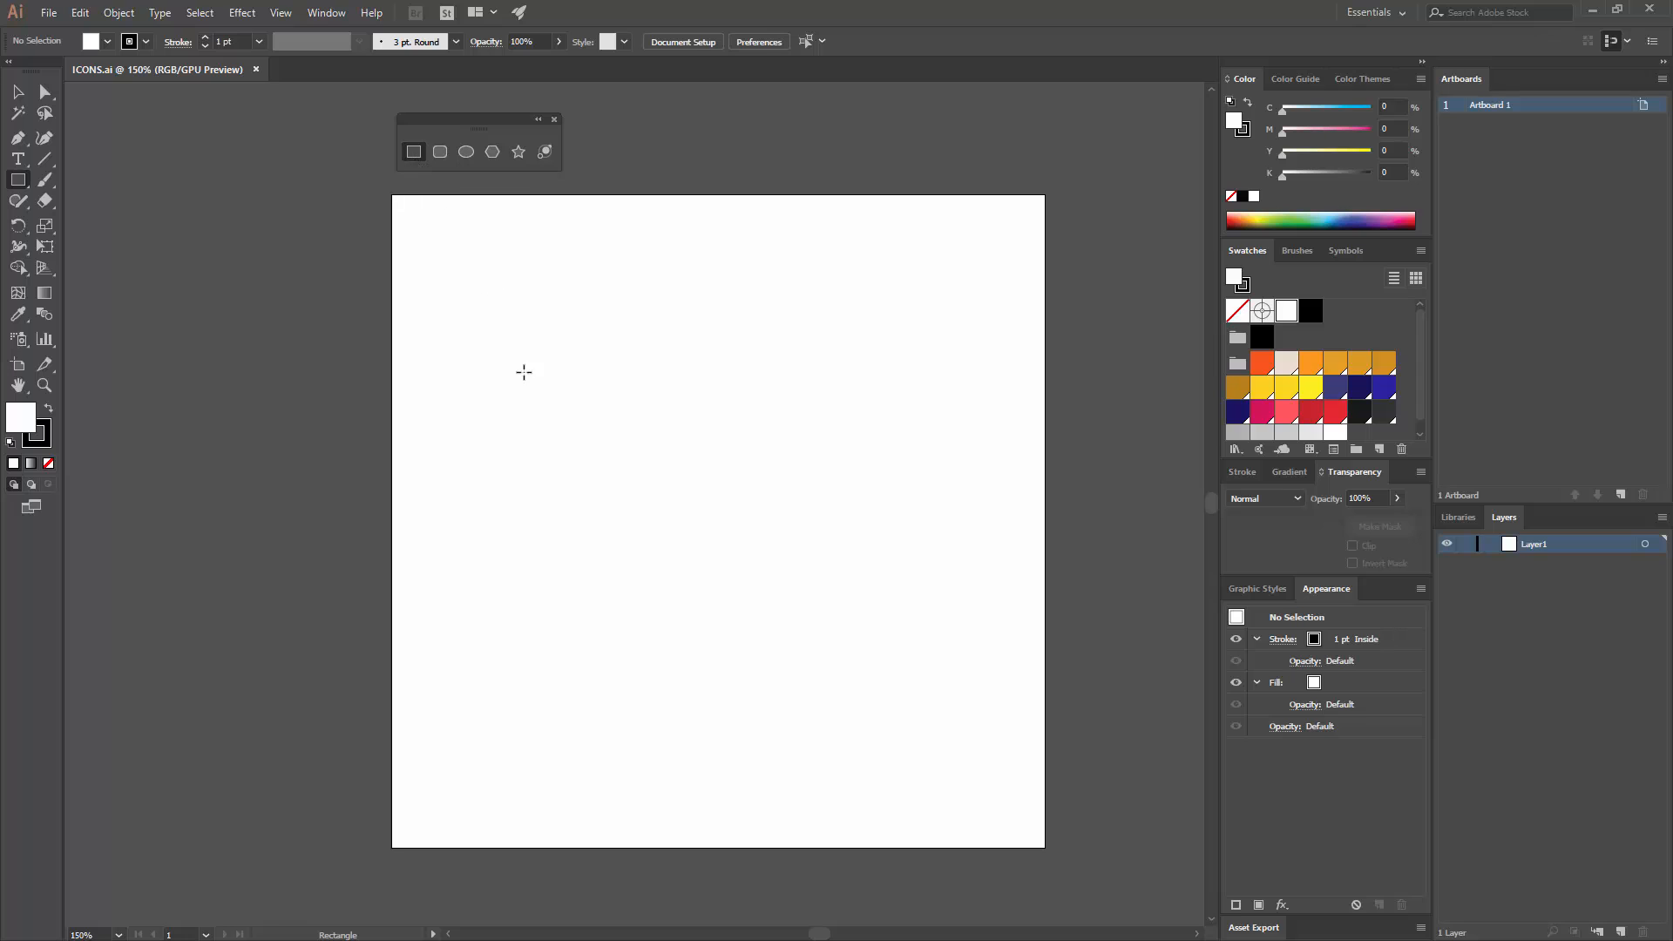
pyautogui.moveTo(449, 328); pyautogui.dragTo(891, 573)
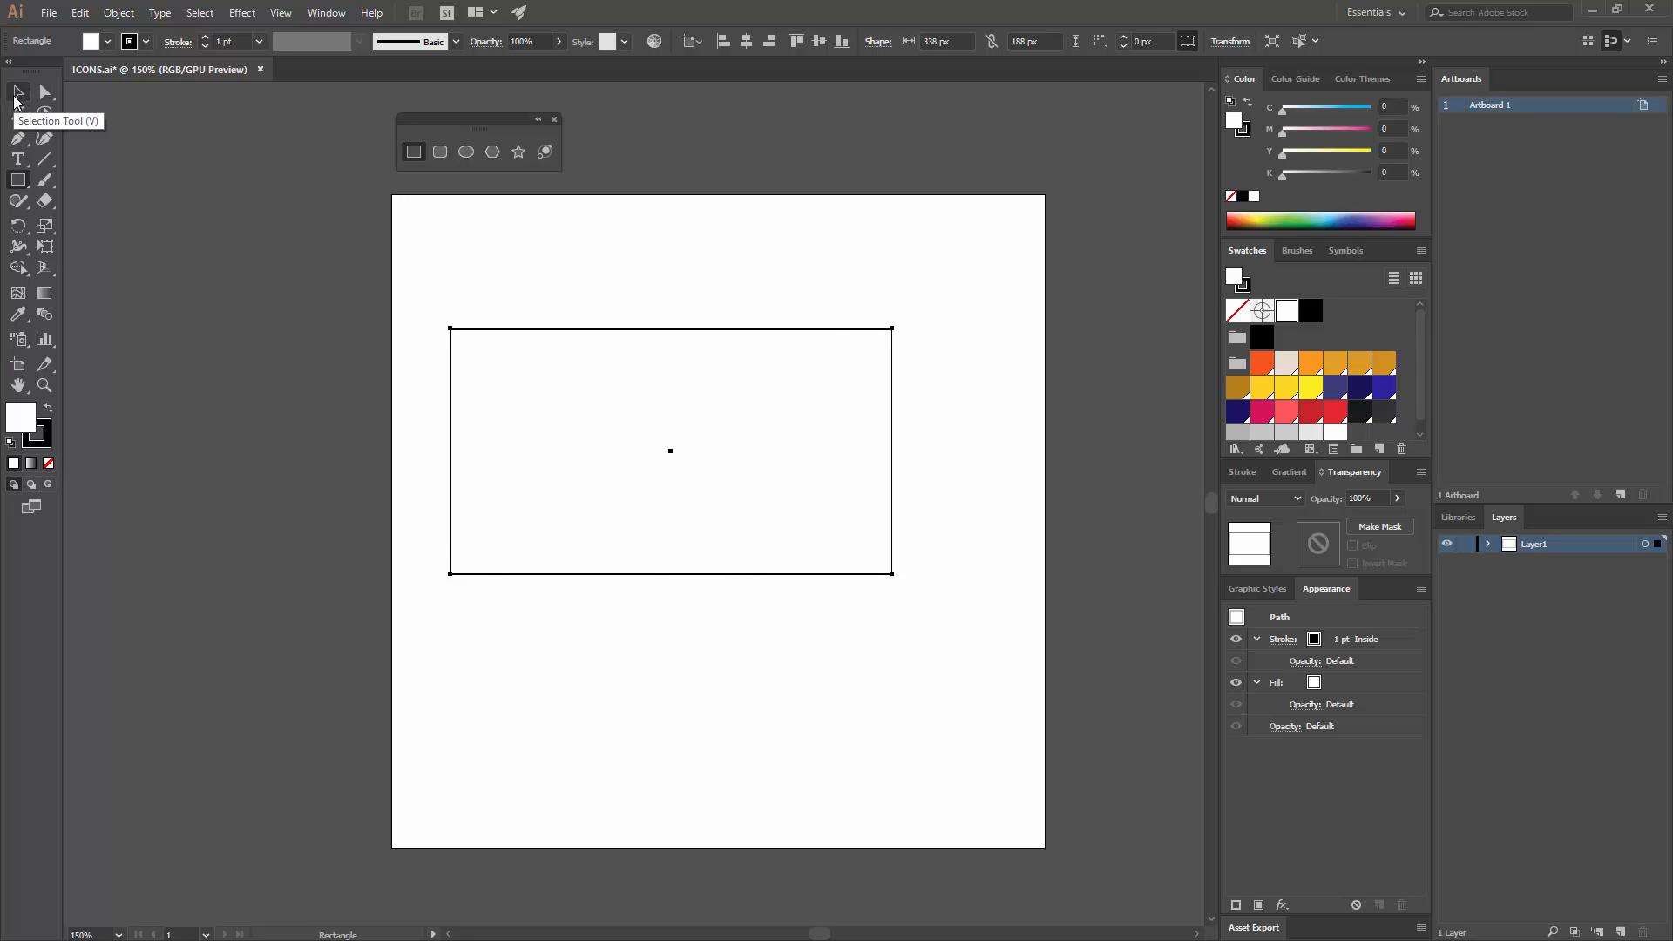
# - Duplicate the rectangle diagonally down and to the right so the two overlap, and show the Align panel
pyautogui.click(18, 95)
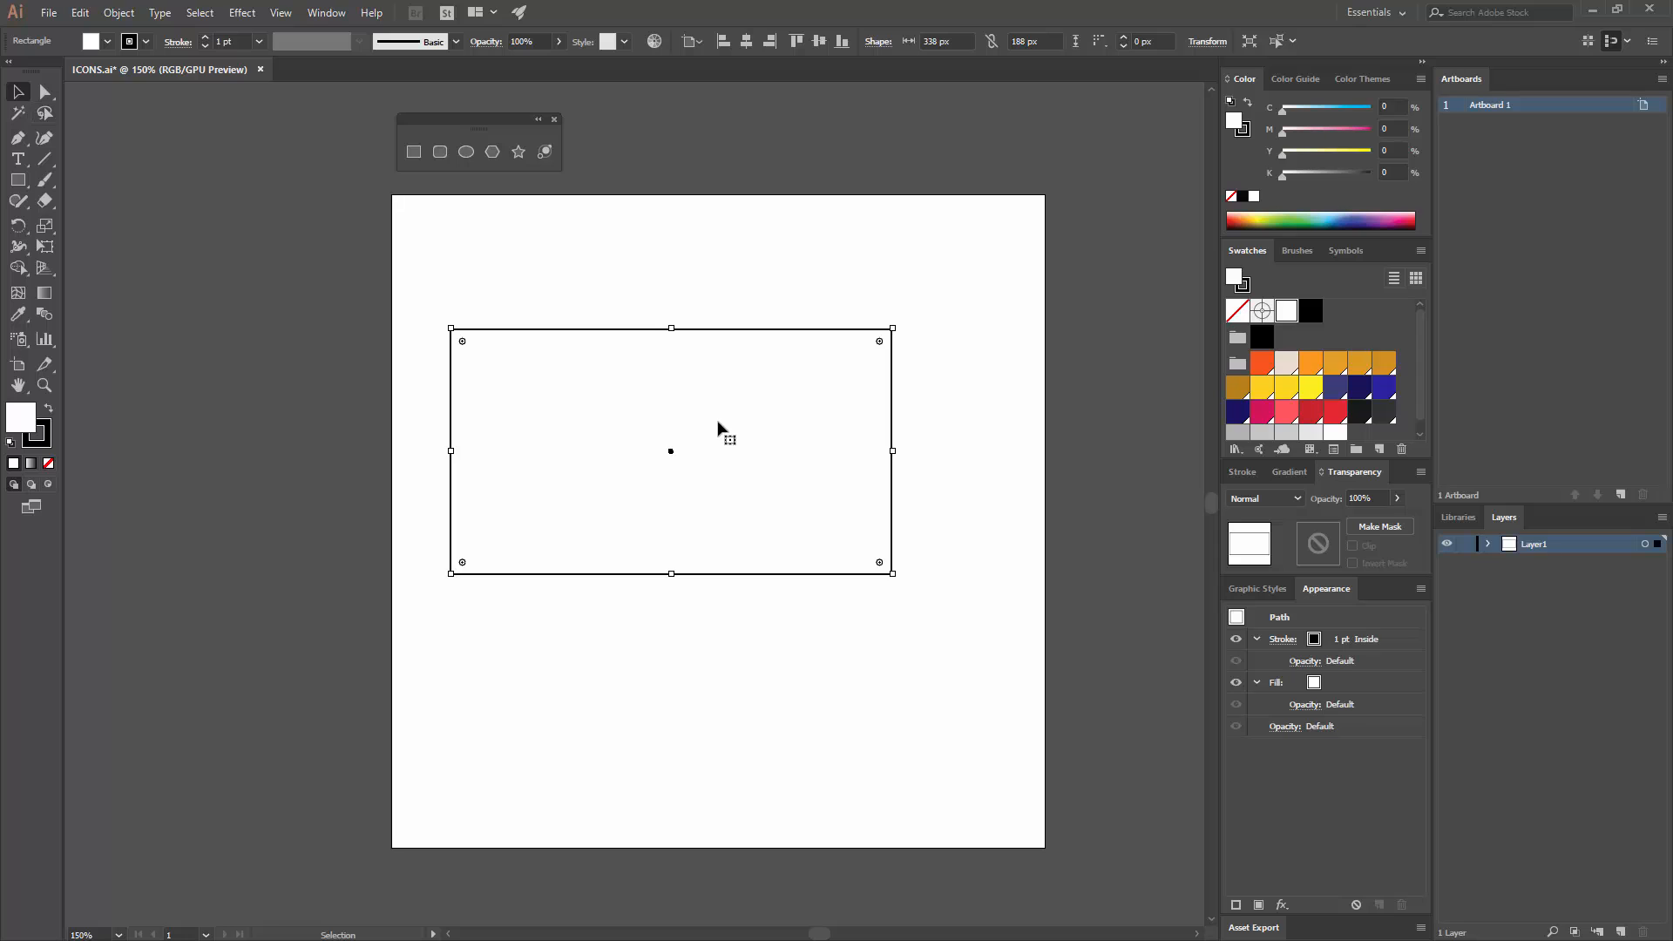
pyautogui.moveTo(683, 397); pyautogui.dragTo(815, 498)
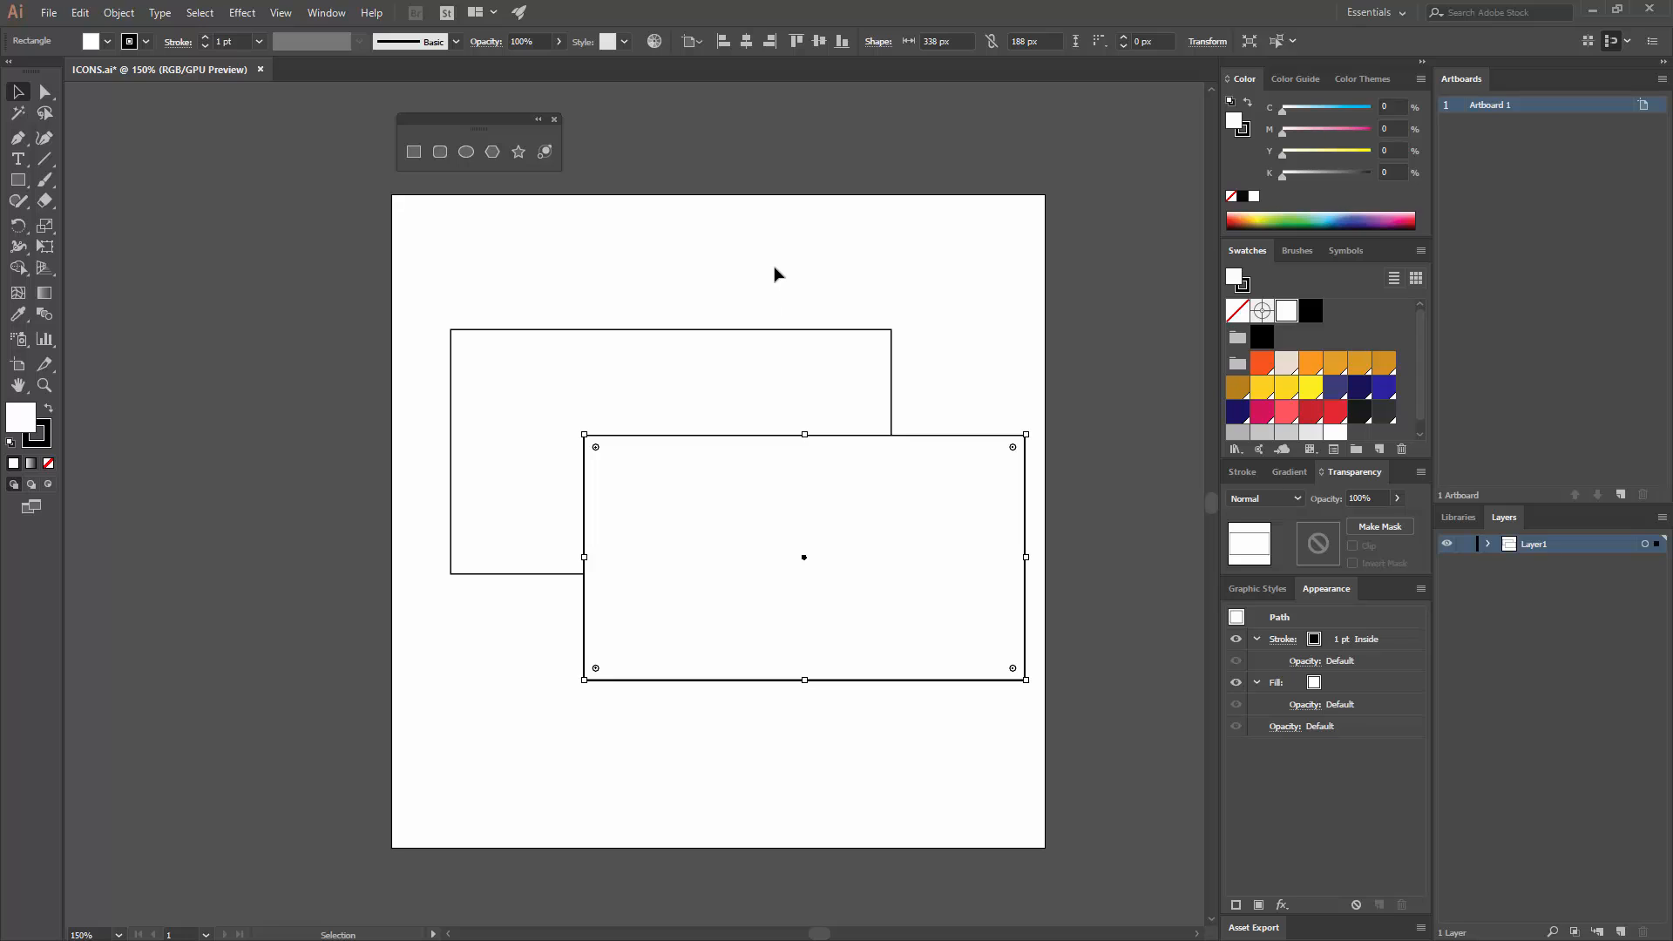
pyautogui.moveTo(776, 255); pyautogui.dragTo(993, 436)
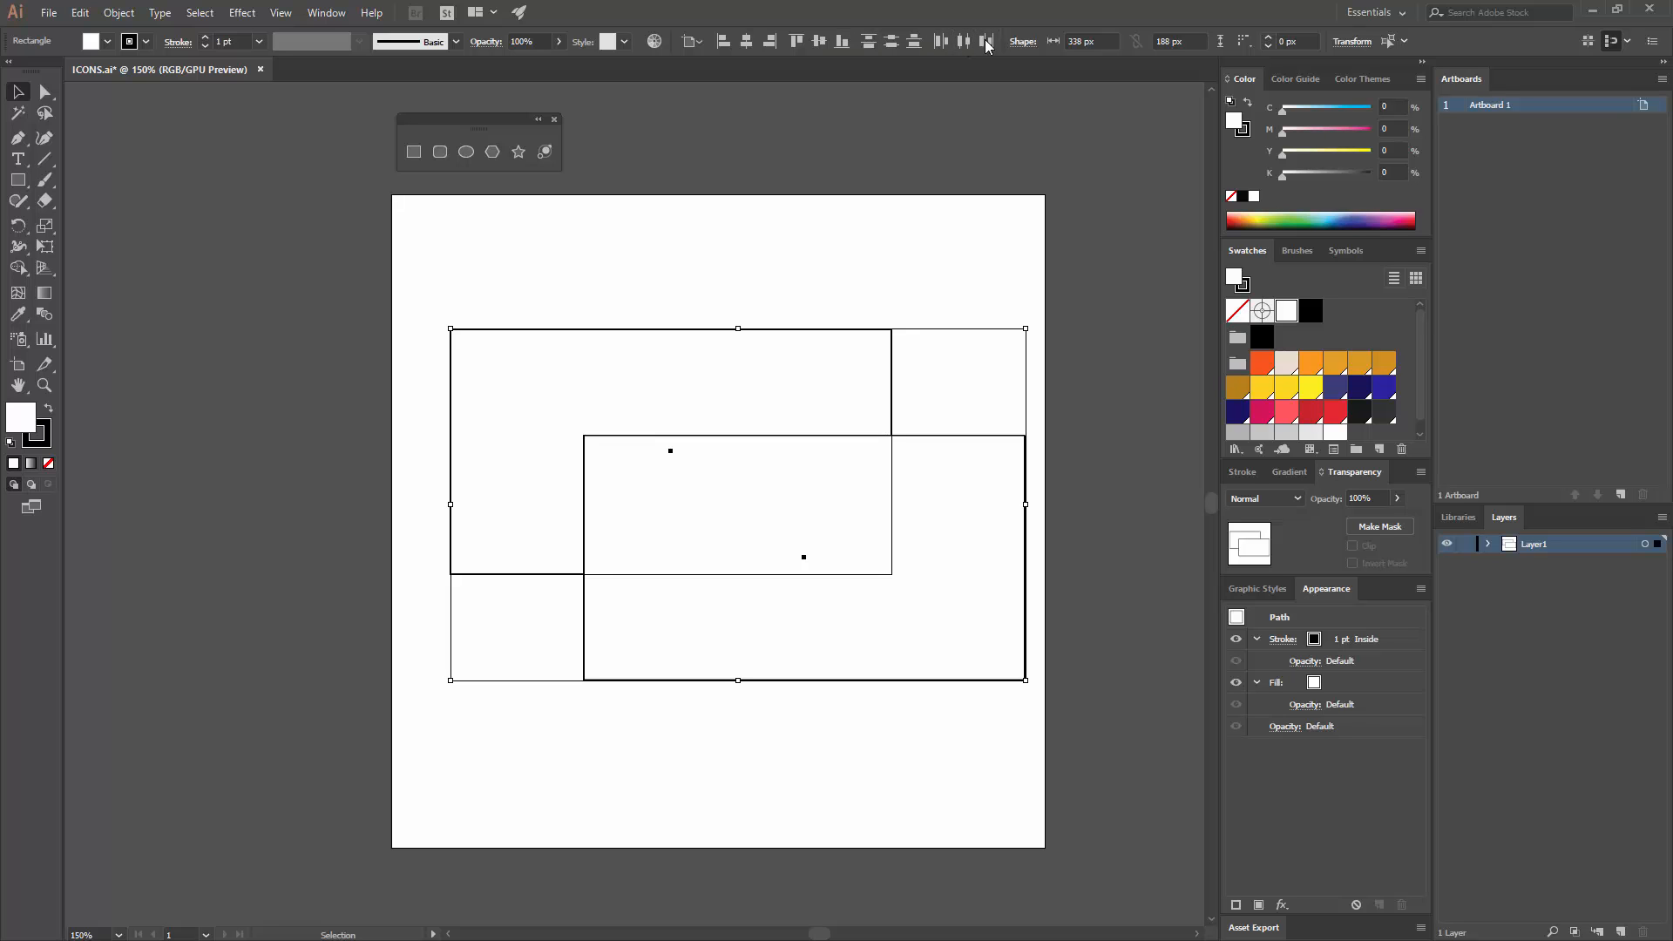
pyautogui.click(328, 24)
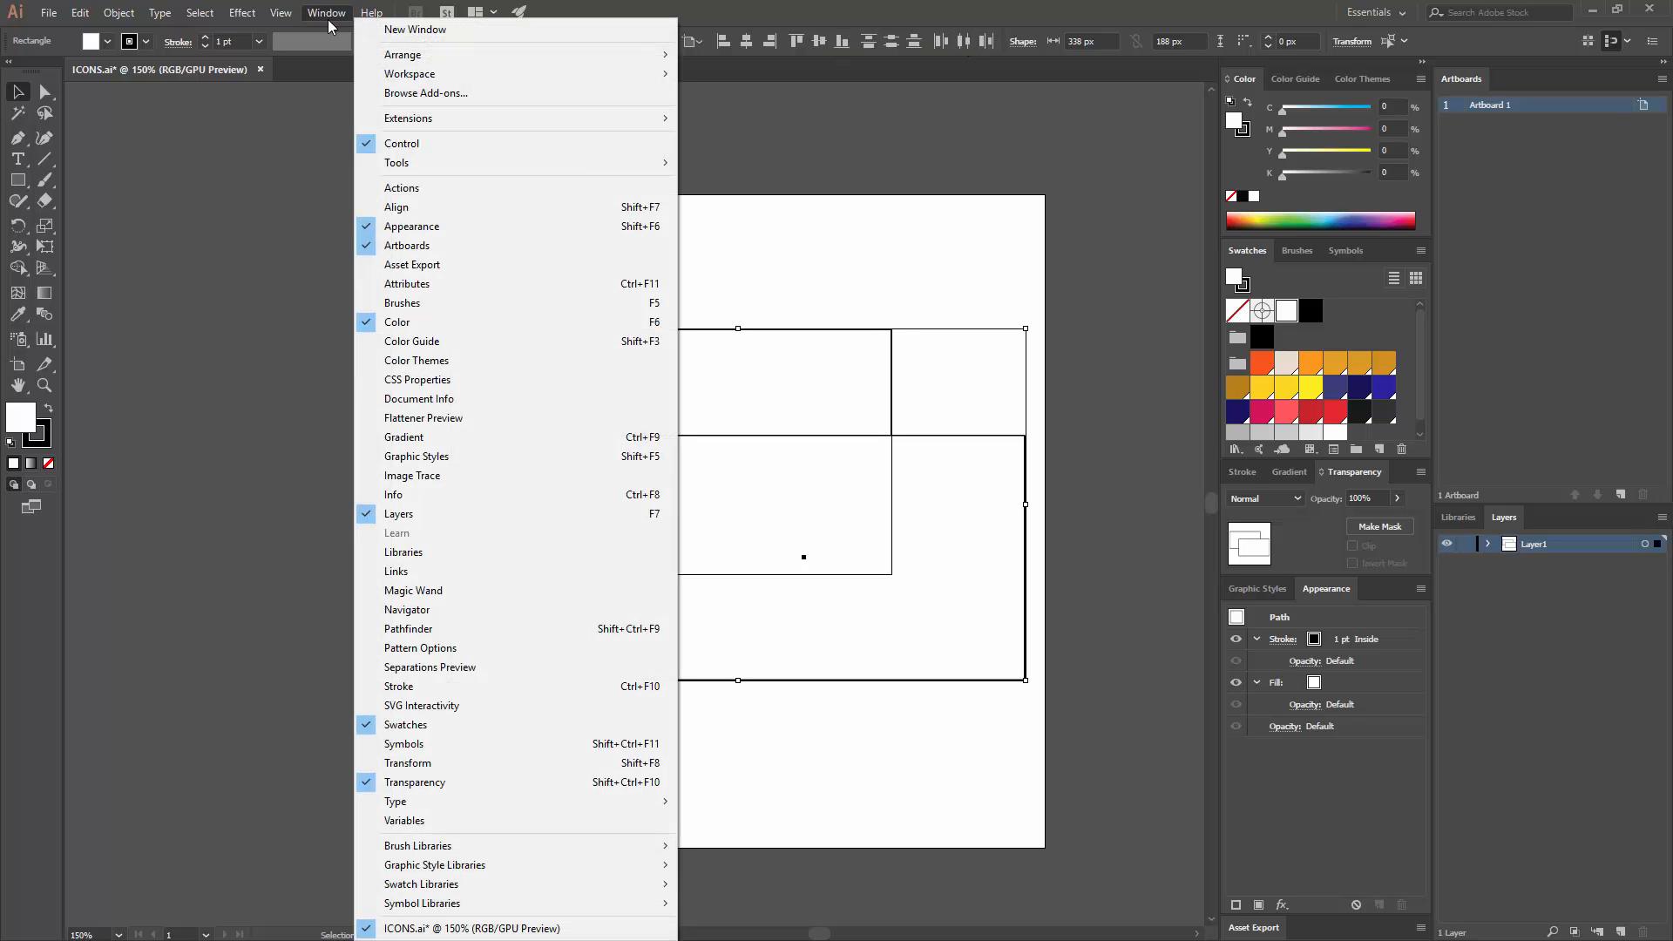
pyautogui.click(420, 214)
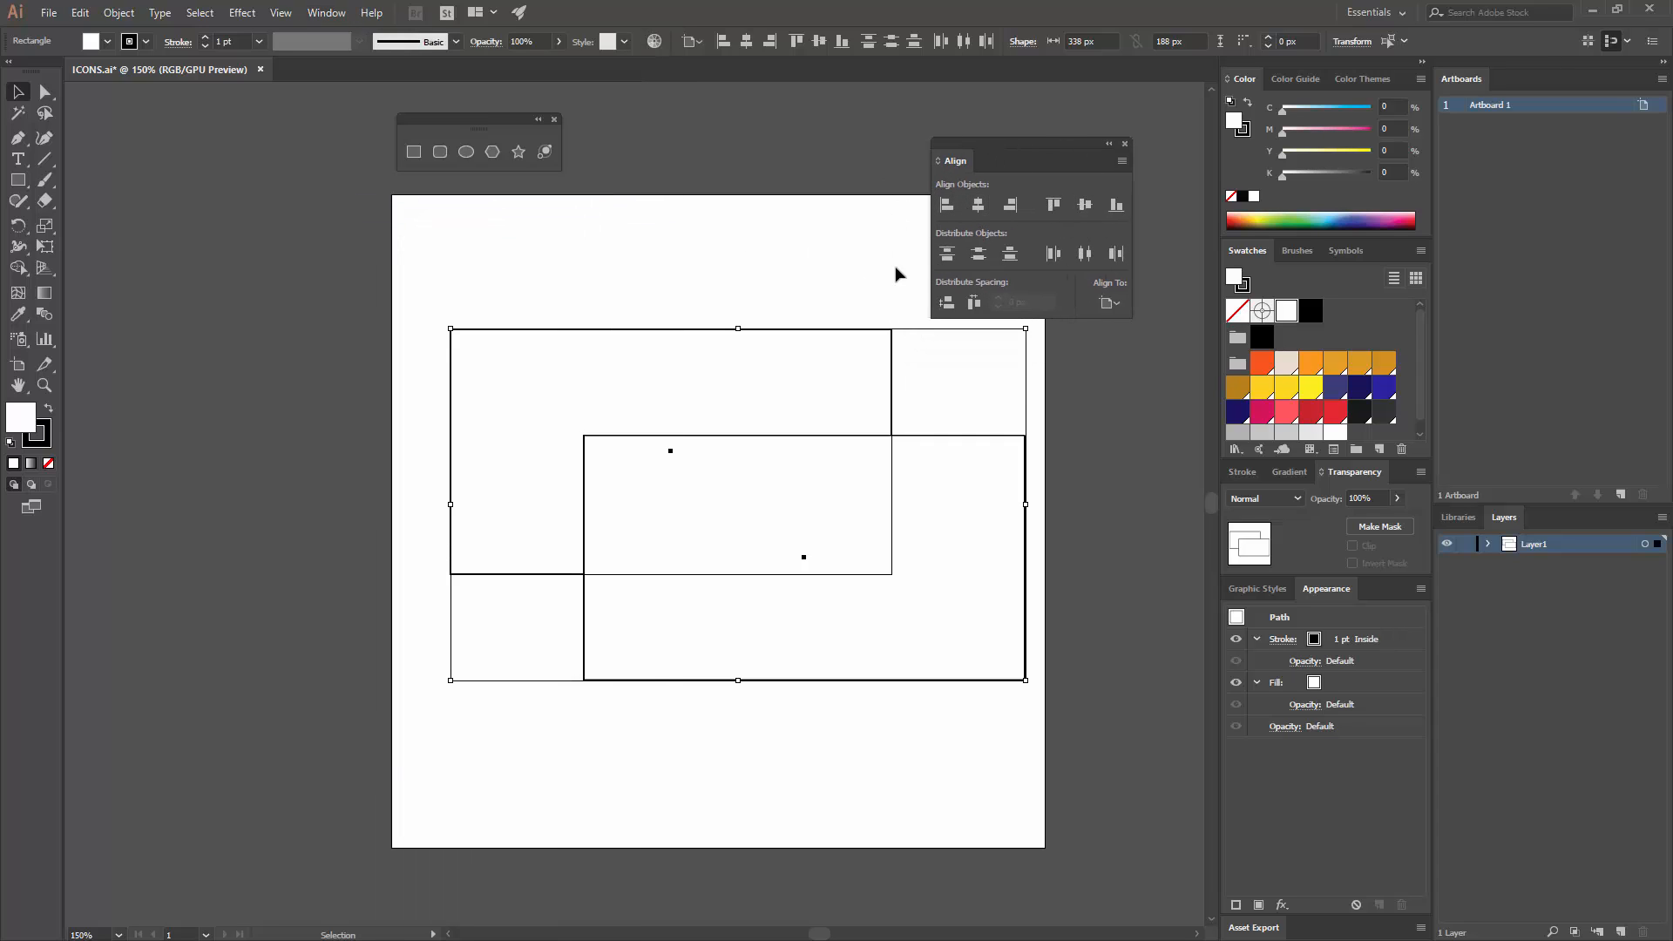
# - Rotate the front rectangle by 90° so it stands upright
pyautogui.click(806, 265)
pyautogui.click(660, 514)
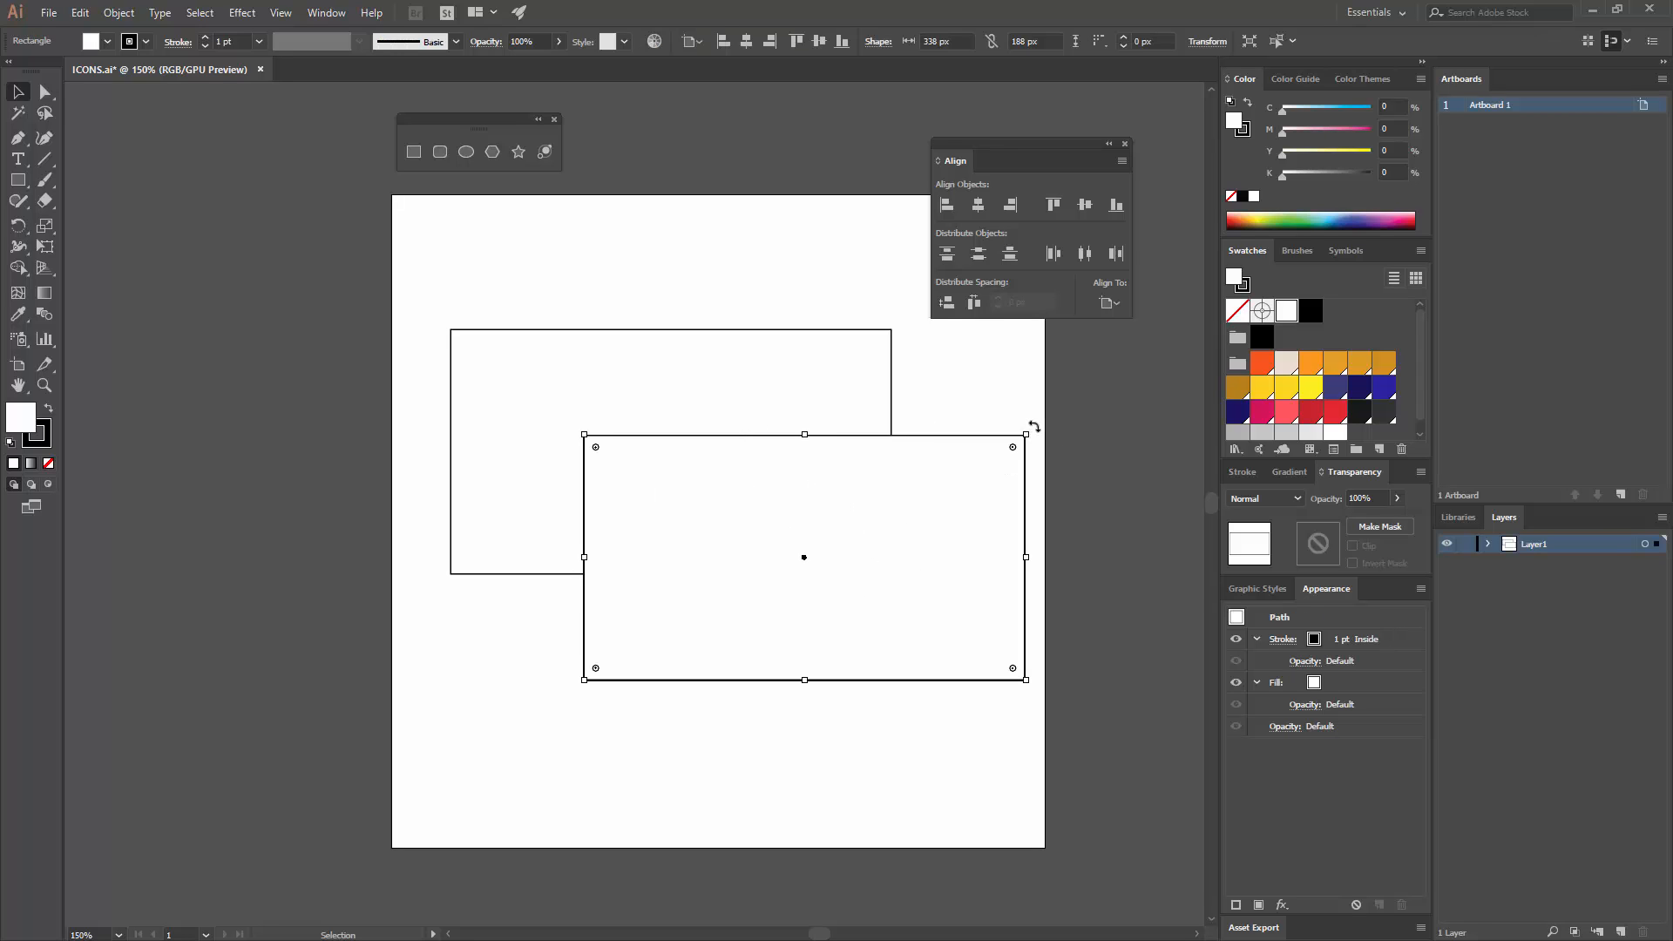
pyautogui.moveTo(1033, 427); pyautogui.dragTo(868, 667)
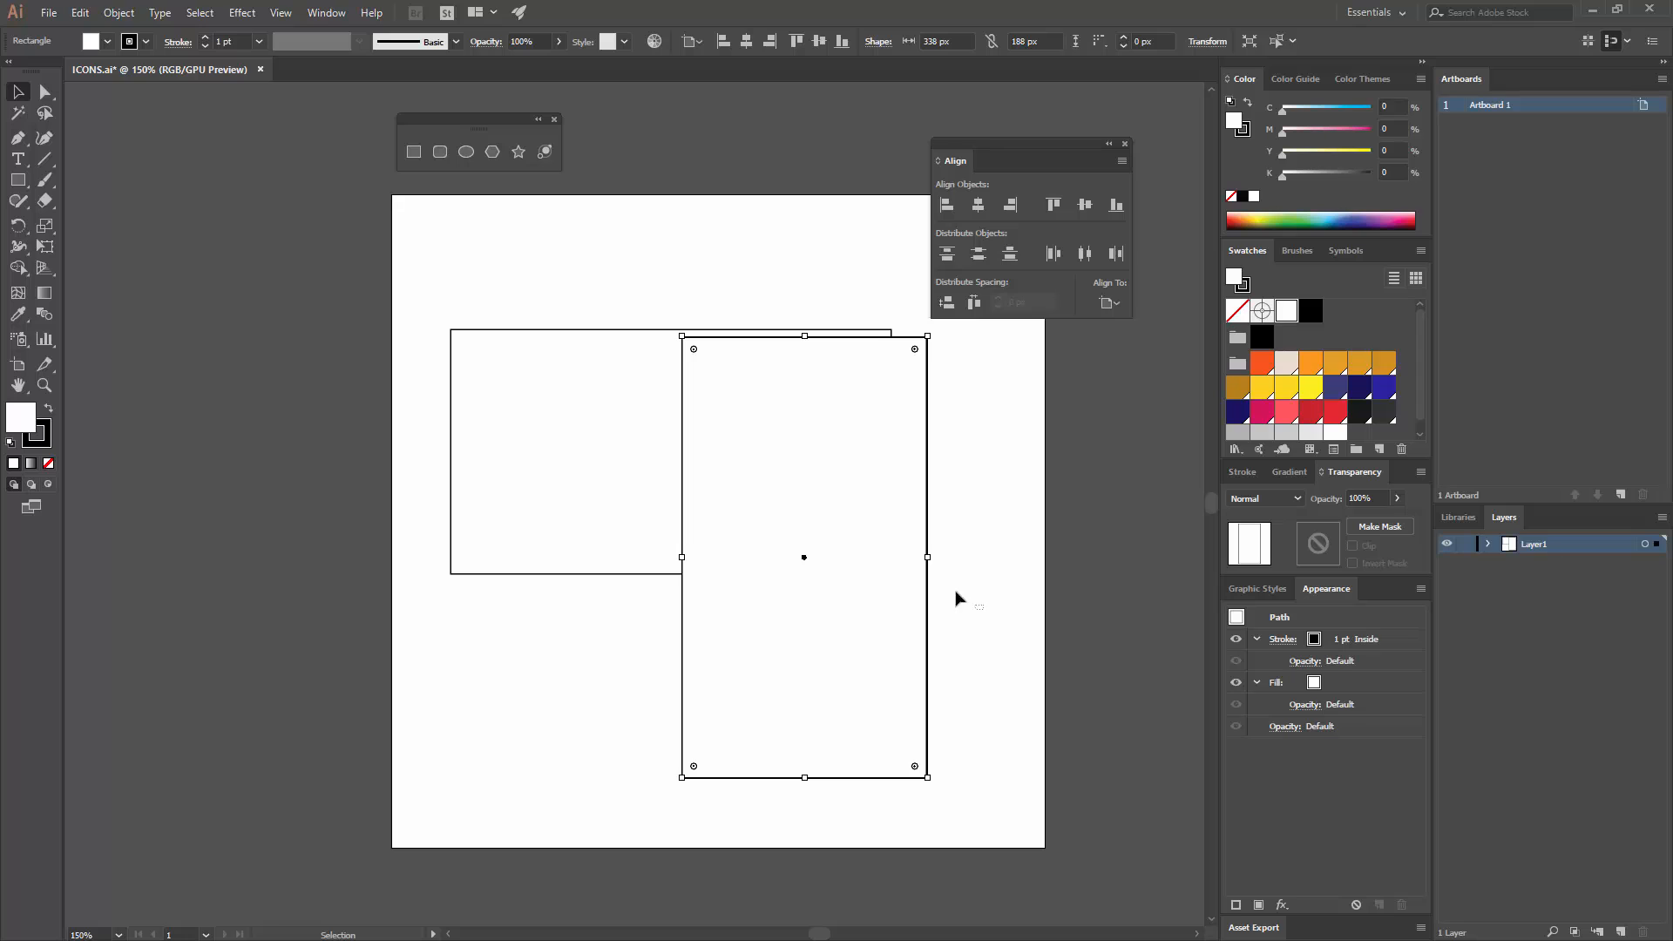
# - Align the upright rectangle to the left and top edges of the horizontal one, using the horizontal one as key object
pyautogui.moveTo(980, 608); pyautogui.dragTo(457, 378)
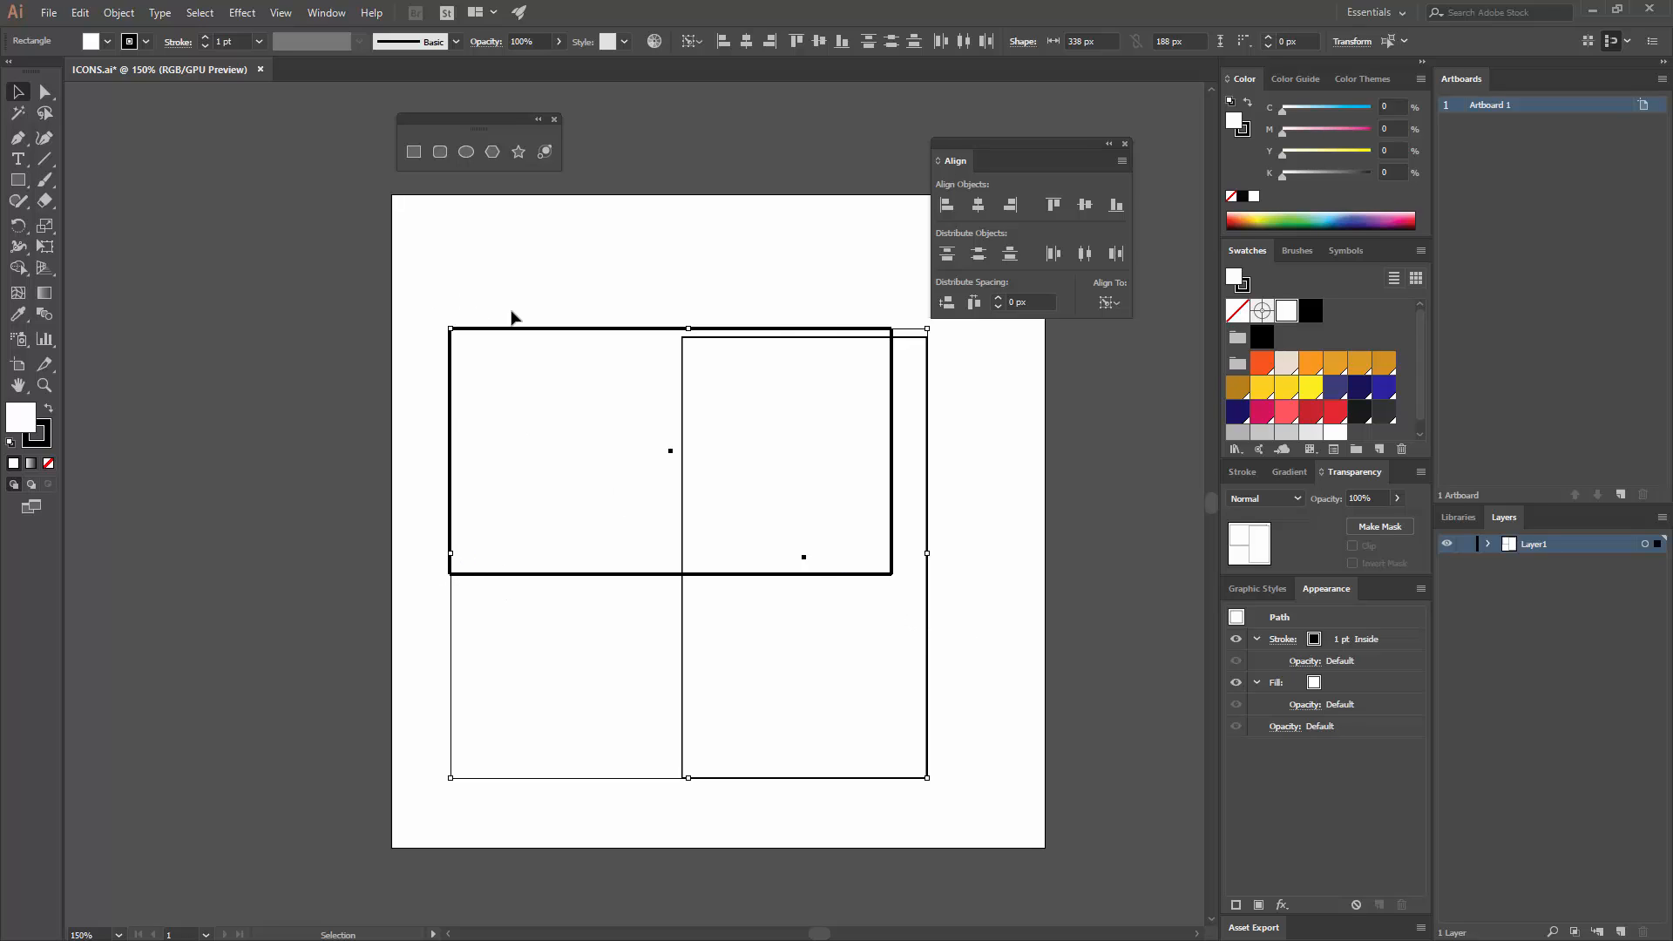
pyautogui.click(947, 206)
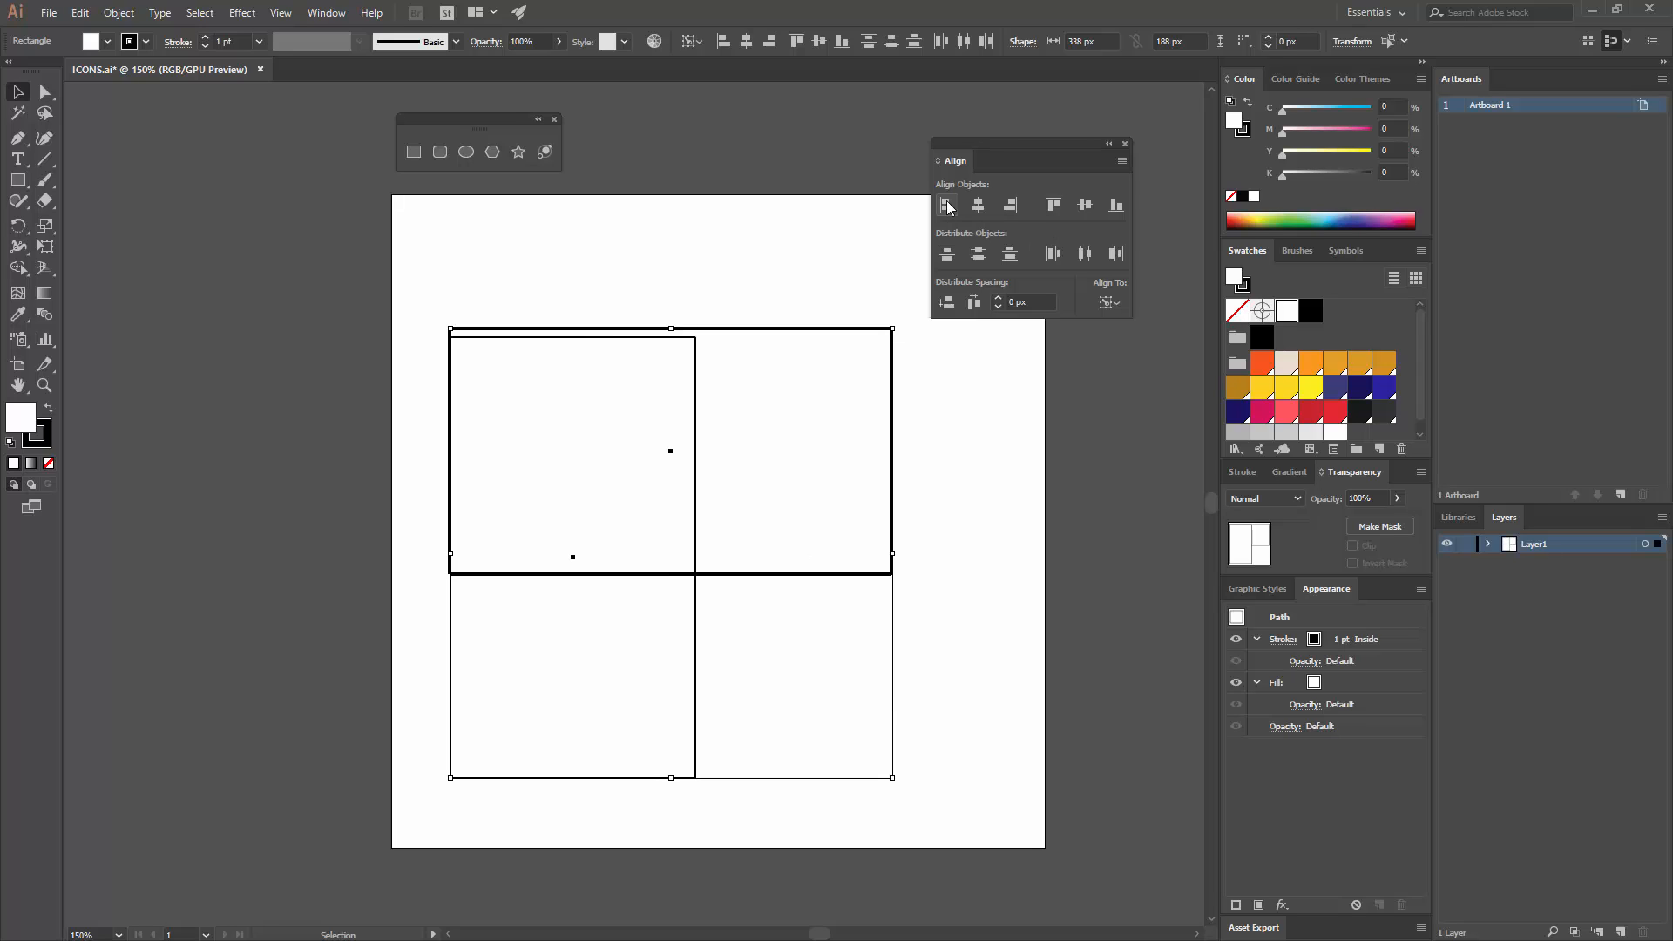
pyautogui.click(1052, 211)
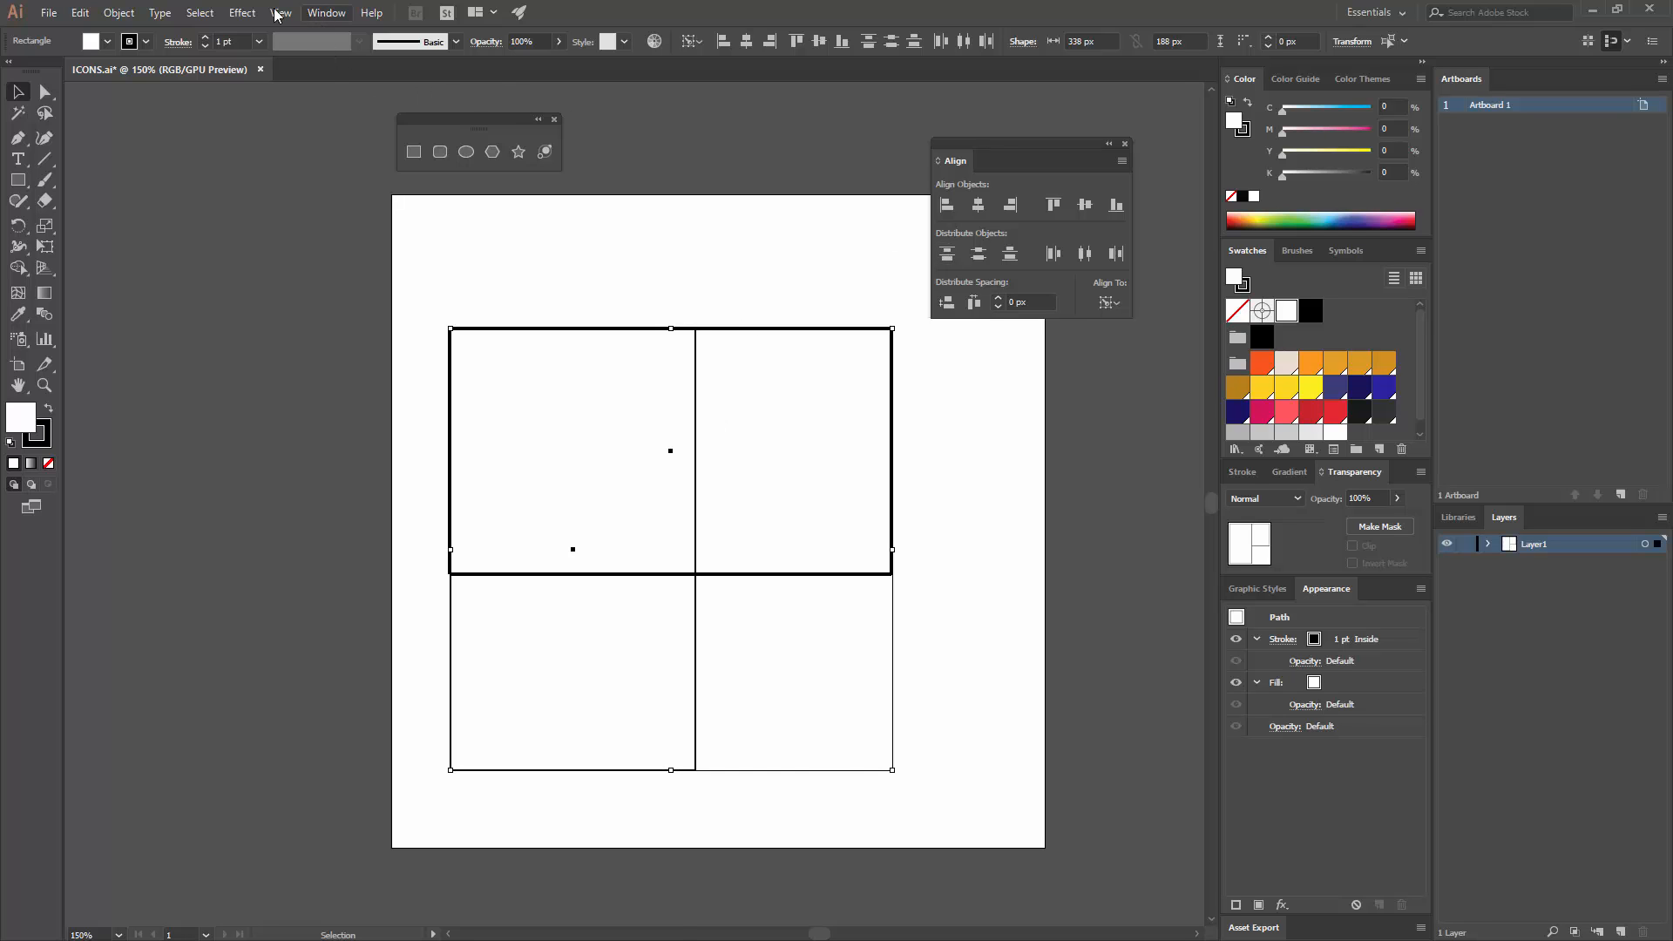
# - Unite the two aligned rectangles into a single L-shaped path with Pathfinder
pyautogui.click(326, 13)
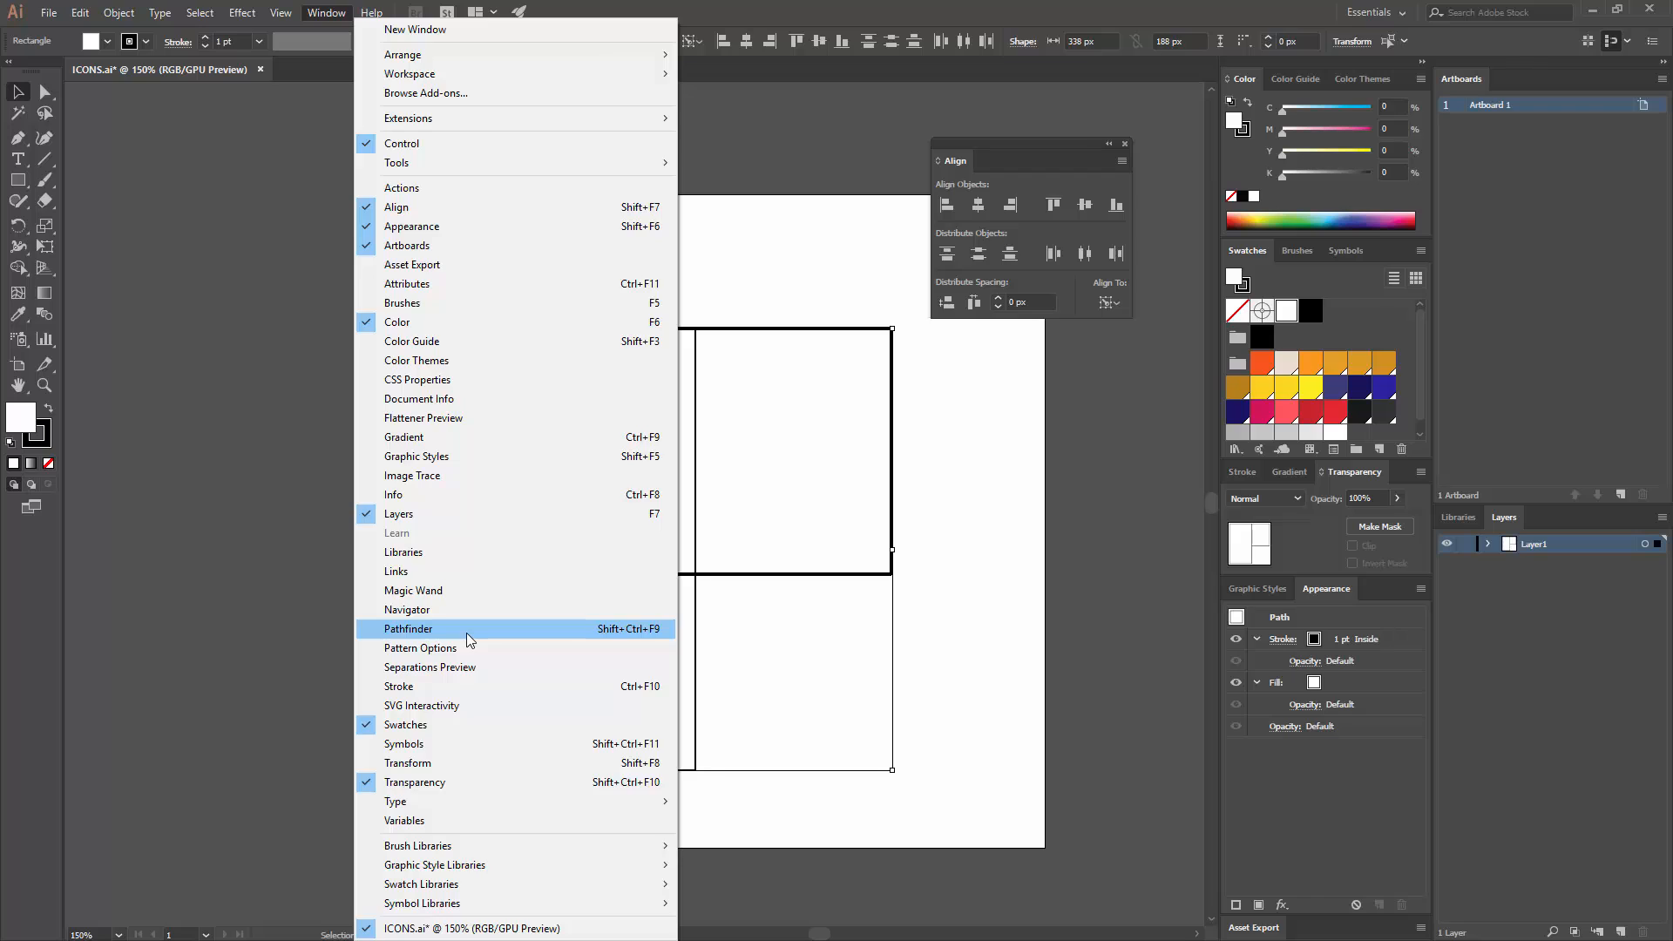
pyautogui.click(466, 632)
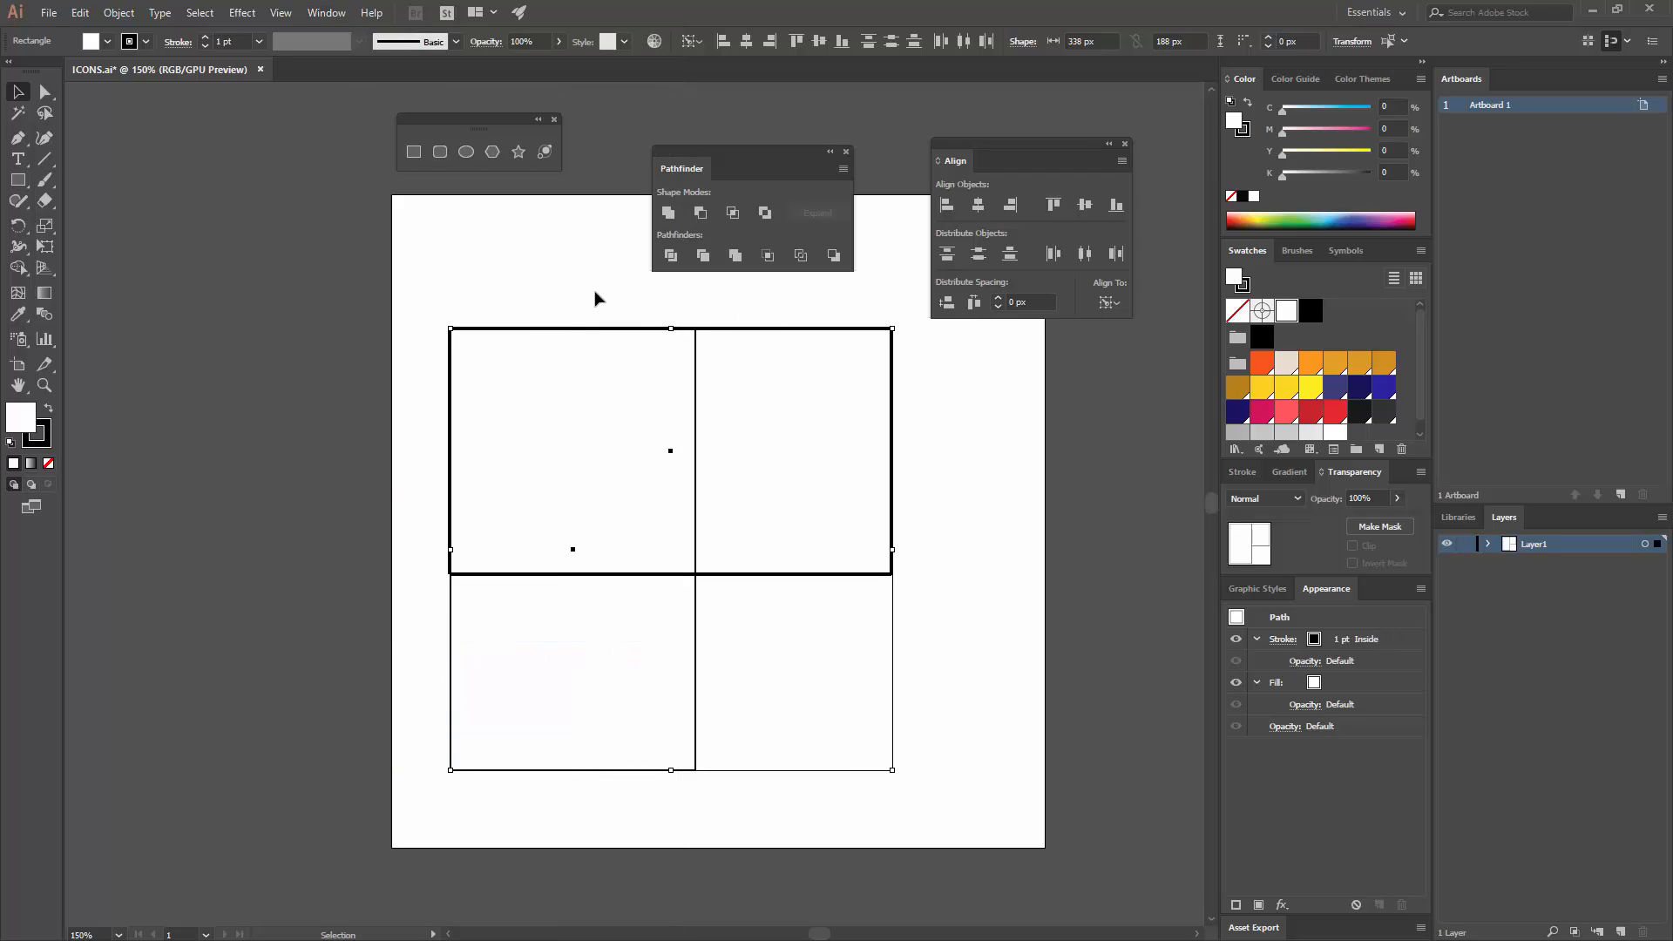
pyautogui.click(667, 218)
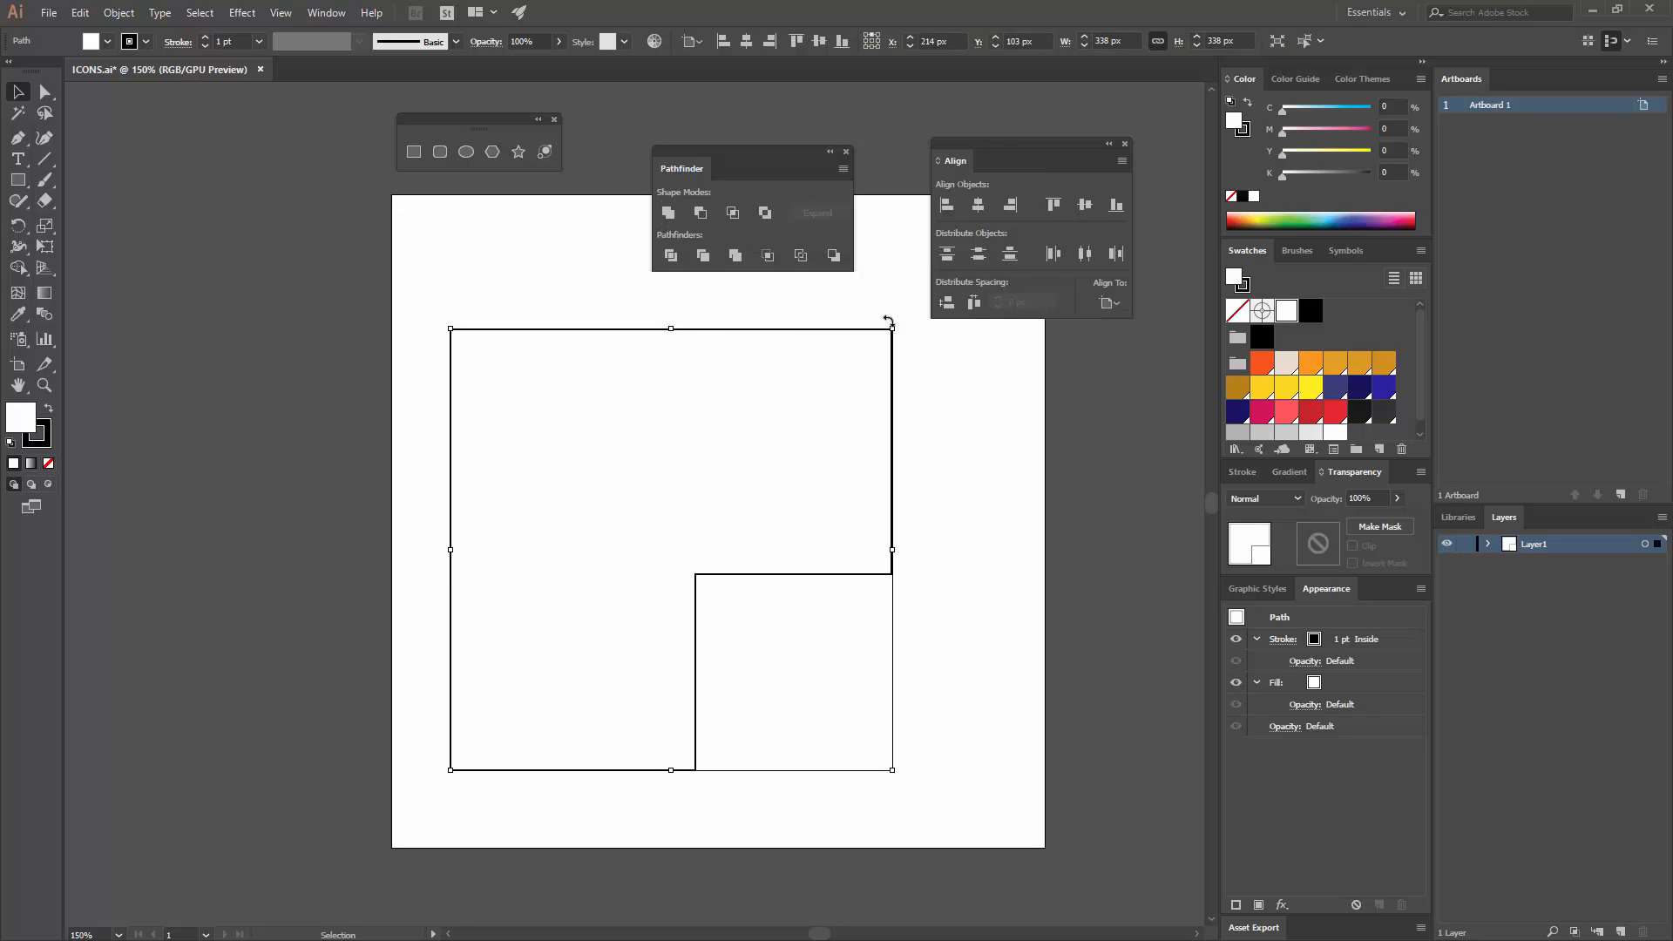
# - Rotate the L shape 135° counterclockwise so its outer corner points down, and move it to the middle of the artboard
pyautogui.moveTo(899, 320); pyautogui.dragTo(279, 453)
pyautogui.moveTo(757, 601); pyautogui.dragTo(804, 549)
pyautogui.click(957, 630)
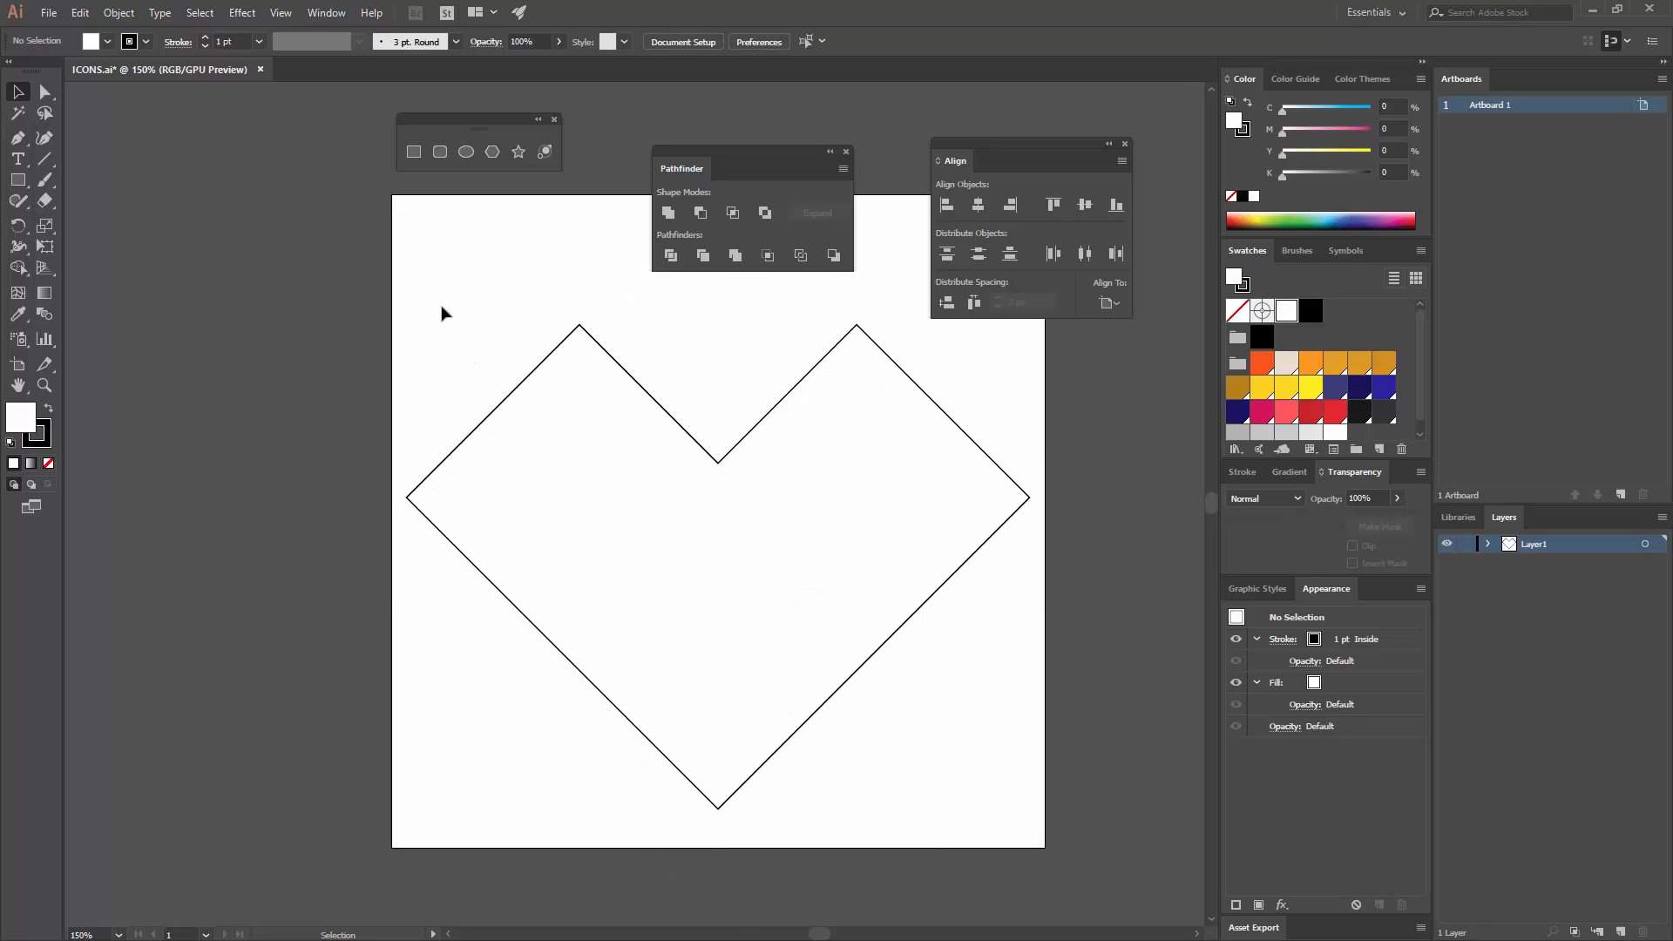
# - Round the outer corners of both upper arms as far as possible to form the lobes of a heart
pyautogui.click(49, 100)
pyautogui.moveTo(326, 237); pyautogui.dragTo(624, 575)
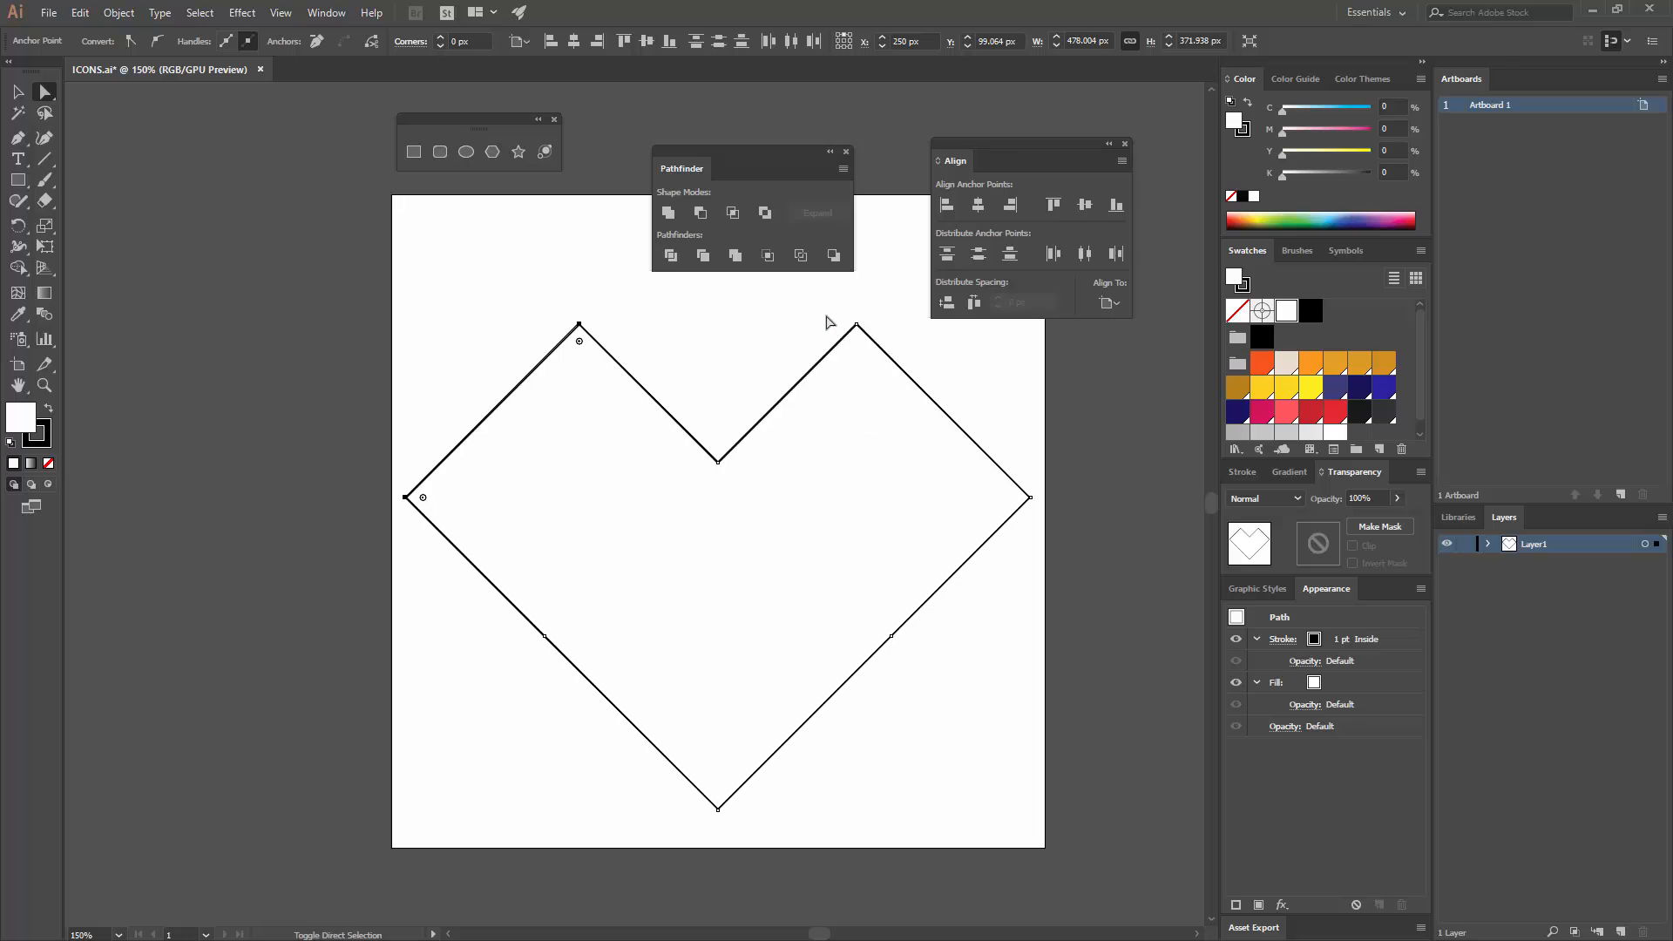
pyautogui.moveTo(827, 322); pyautogui.dragTo(1079, 590)
pyautogui.moveTo(579, 341); pyautogui.dragTo(607, 581)
pyautogui.click(984, 740)
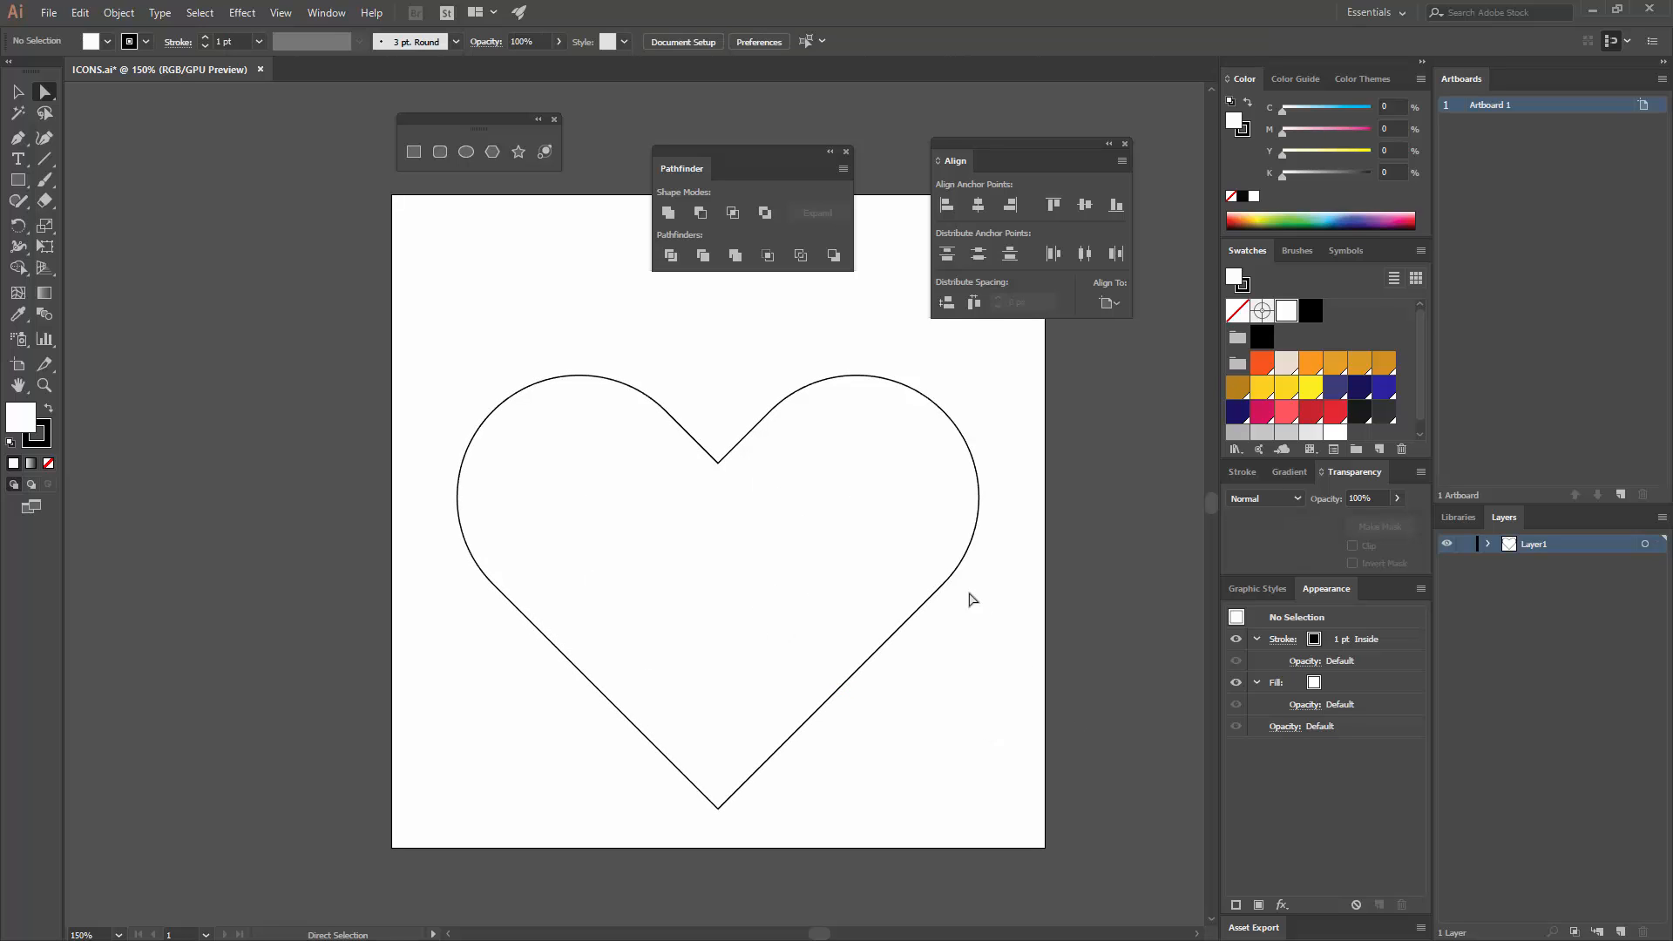
# - Align the heart to the artboard's vertical center and deselect it
pyautogui.press('v')
pyautogui.click(836, 605)
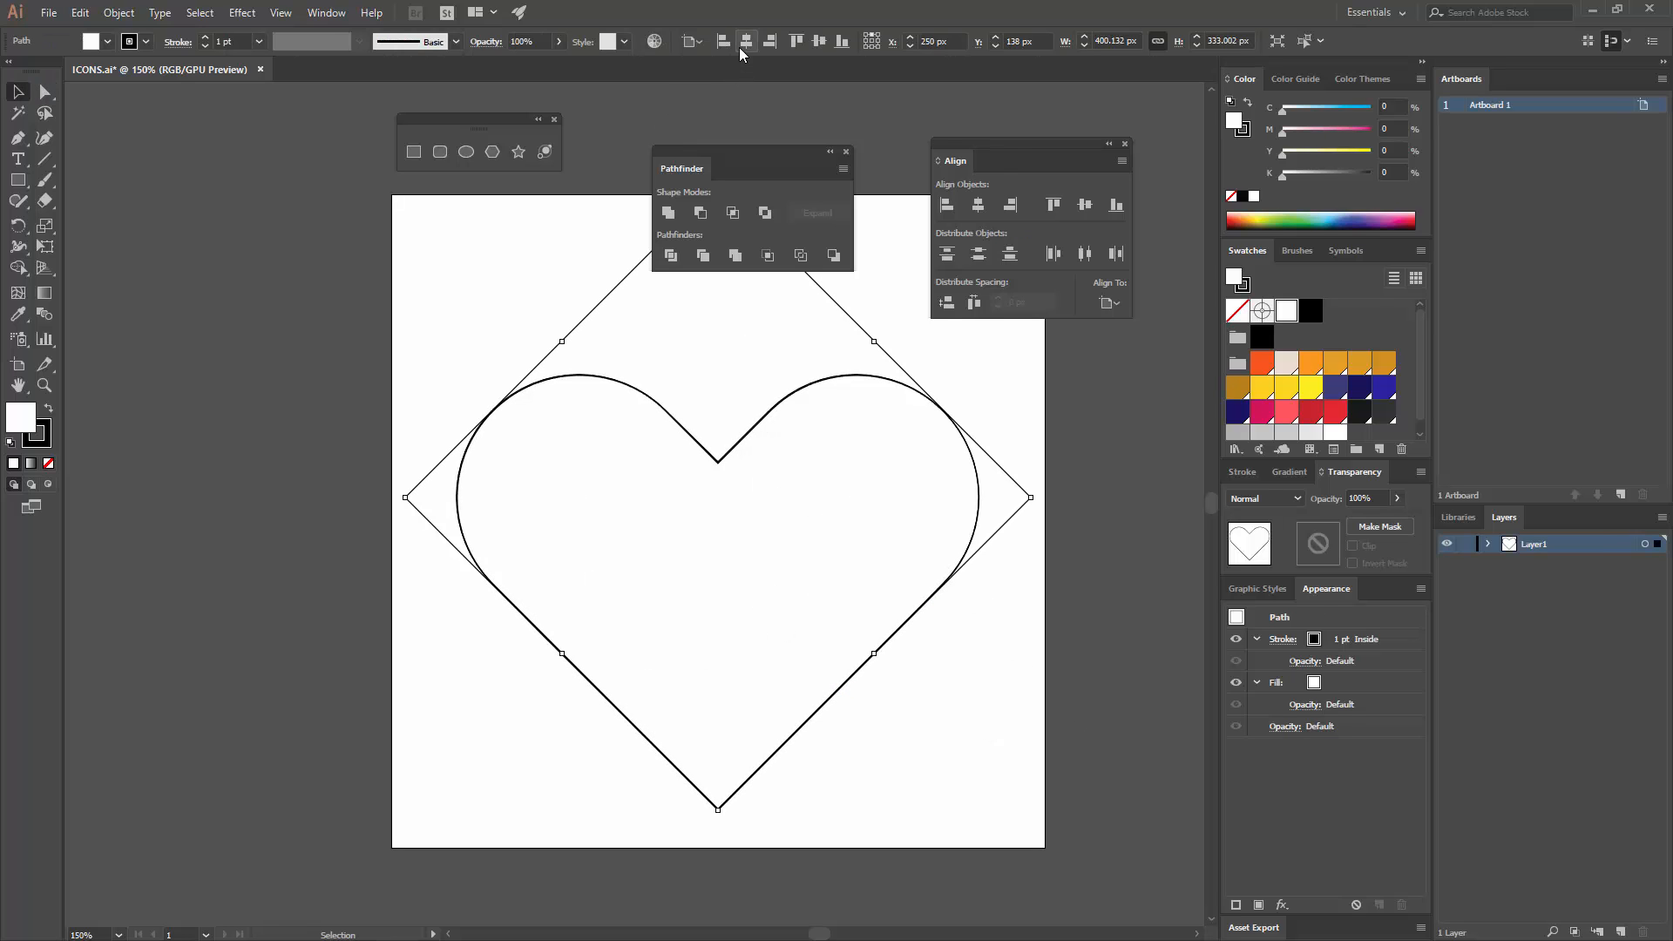
pyautogui.click(691, 42)
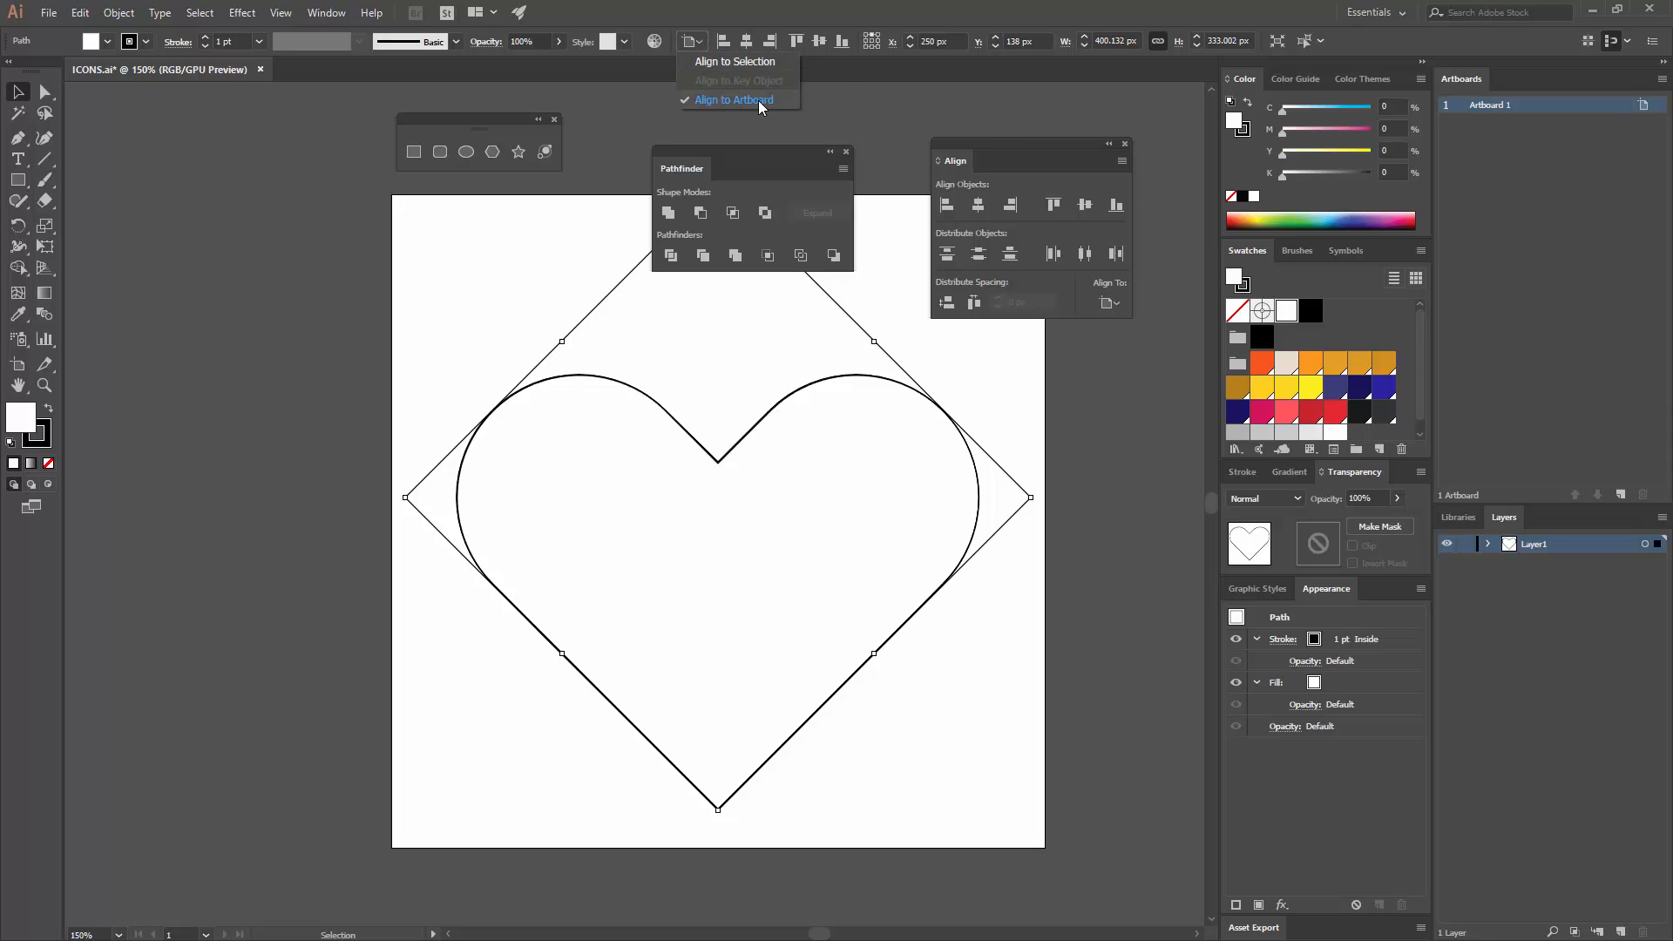
pyautogui.click(1113, 305)
pyautogui.click(1112, 305)
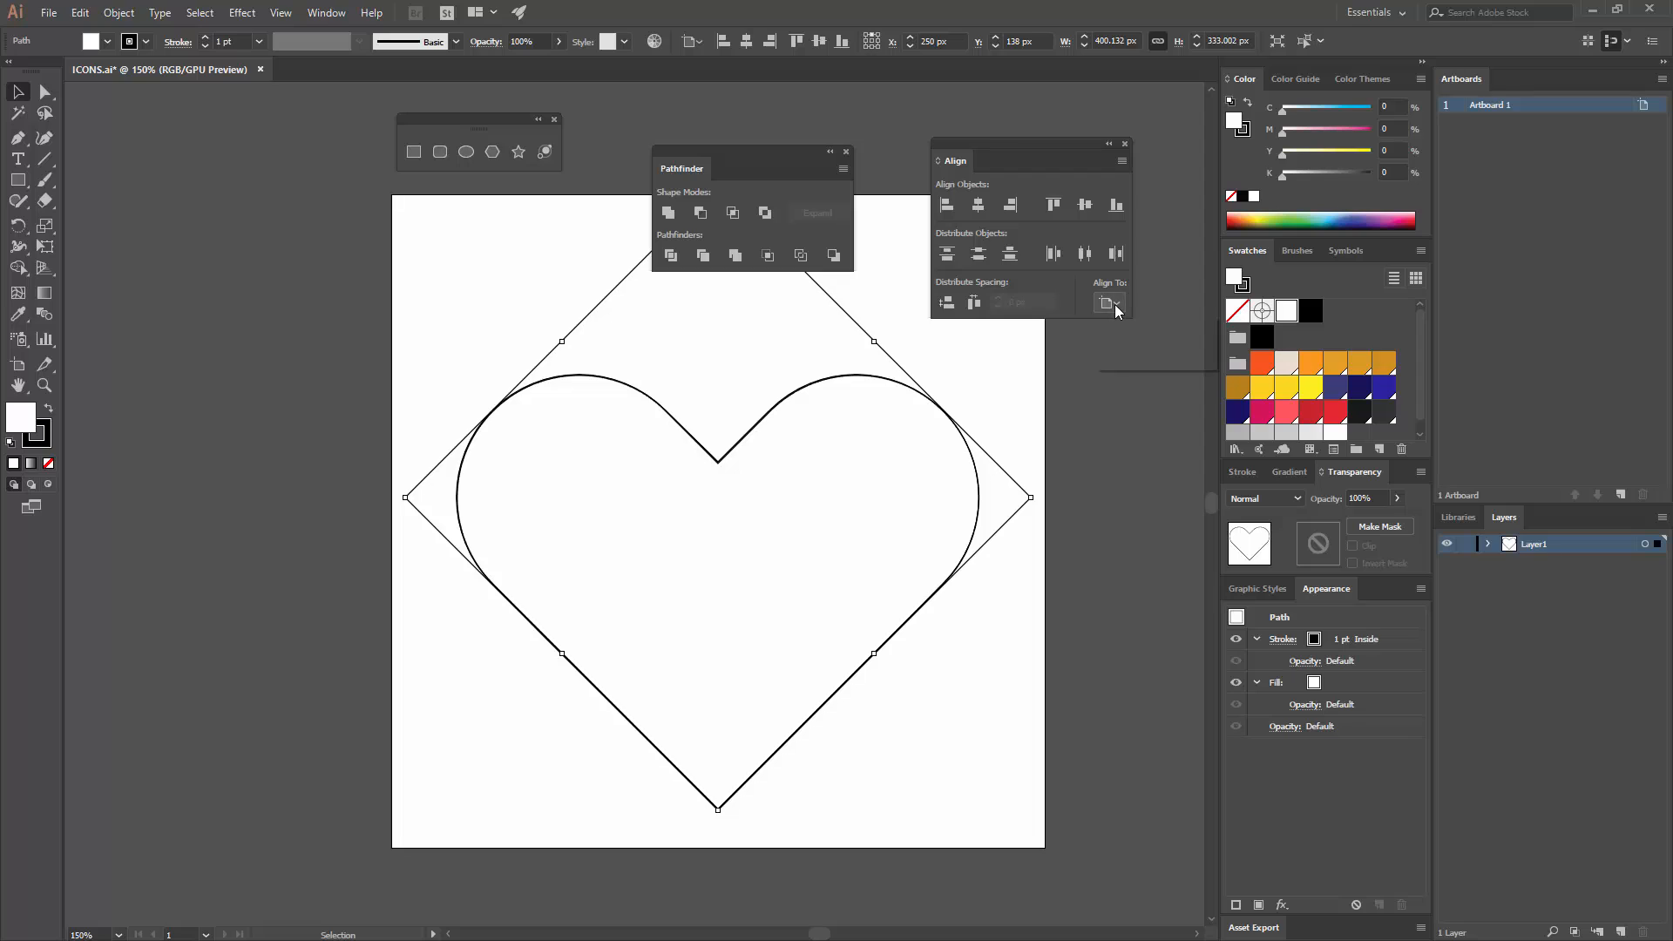
pyautogui.click(1162, 364)
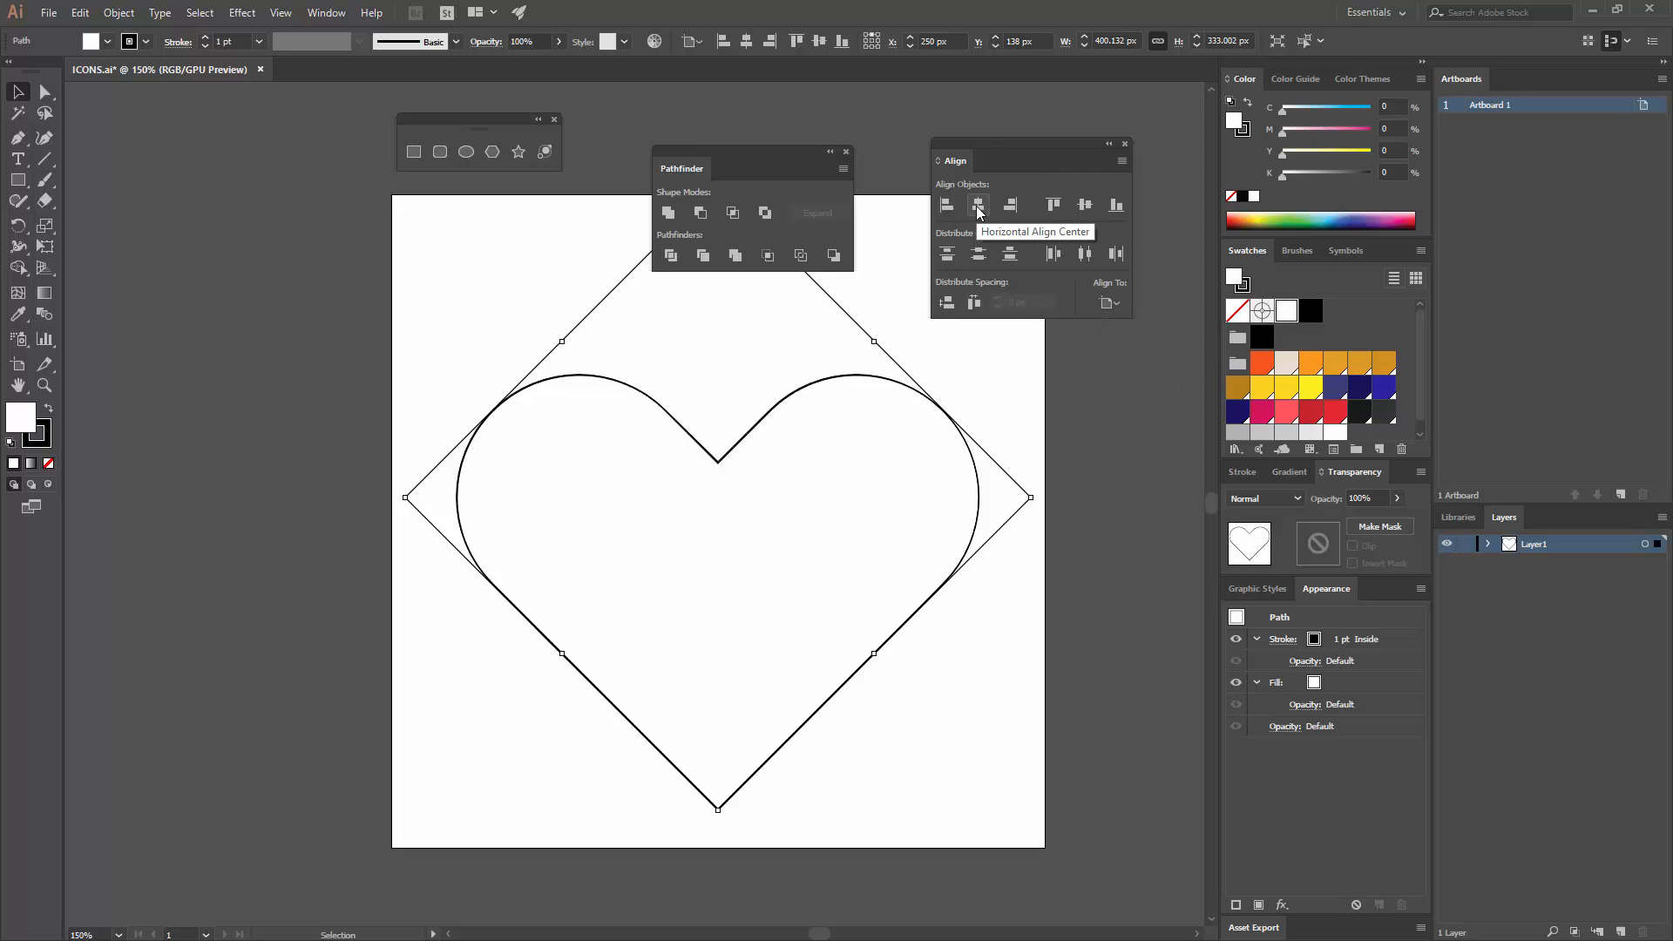
pyautogui.click(1080, 209)
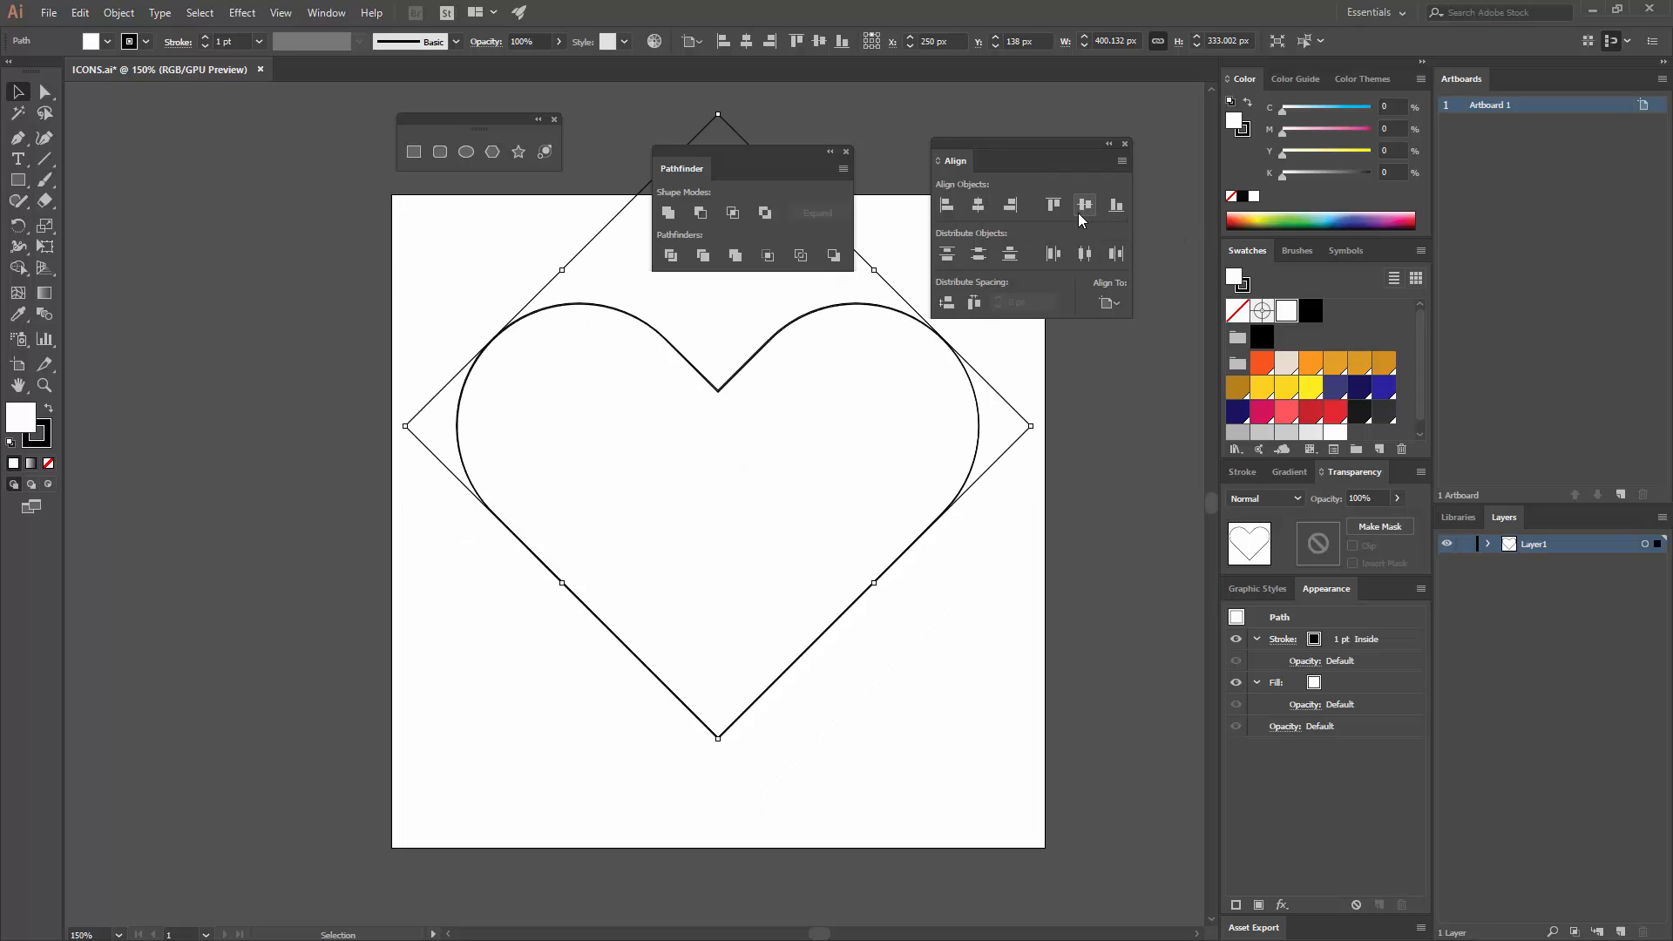
pyautogui.click(1090, 525)
# - Offset the heart's path outward by 10 px with miter joins to create a second, larger outline
pyautogui.moveTo(966, 557); pyautogui.dragTo(743, 507)
pyautogui.moveTo(525, 372); pyautogui.dragTo(519, 441)
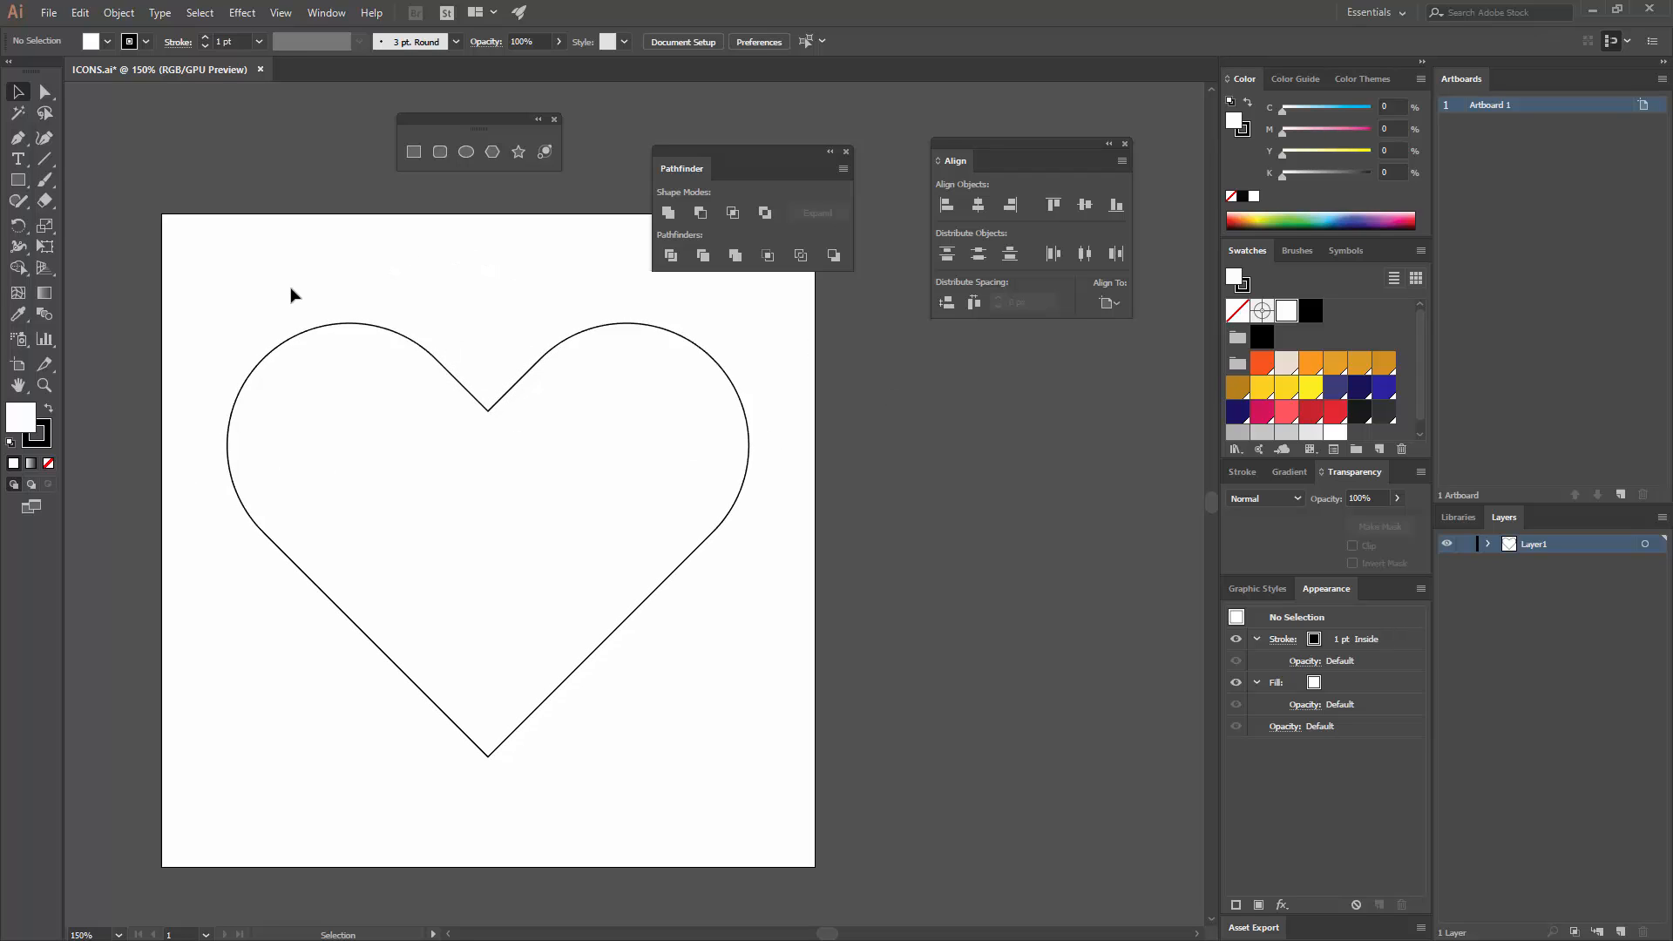
pyautogui.moveTo(292, 294); pyautogui.dragTo(431, 432)
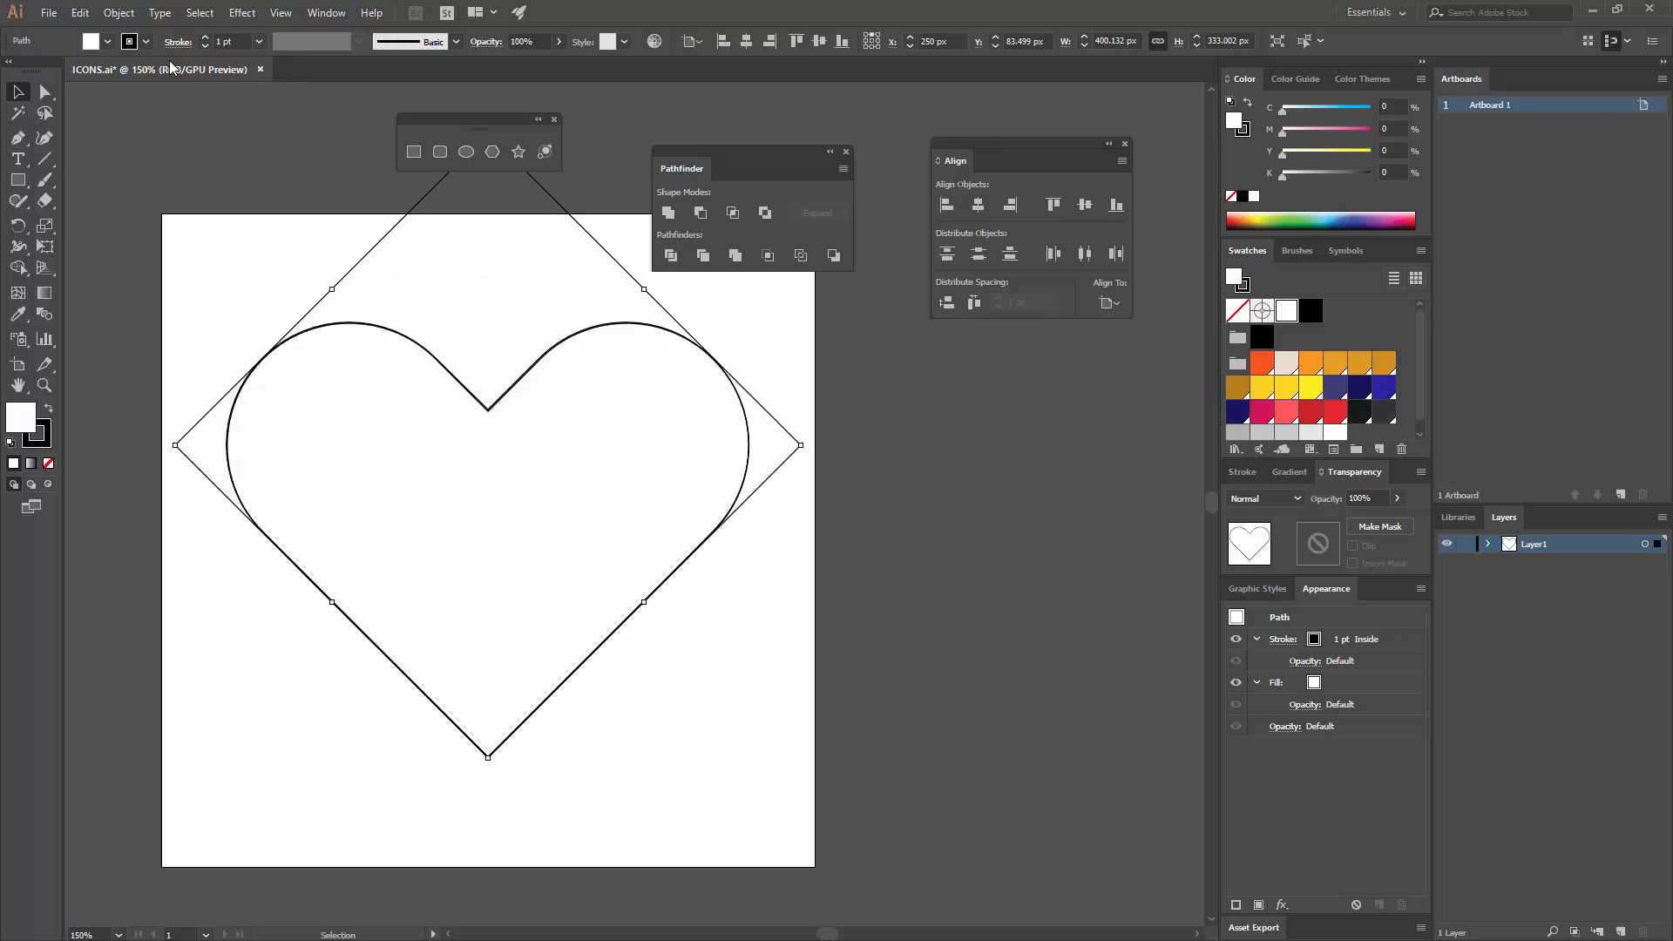
pyautogui.click(118, 12)
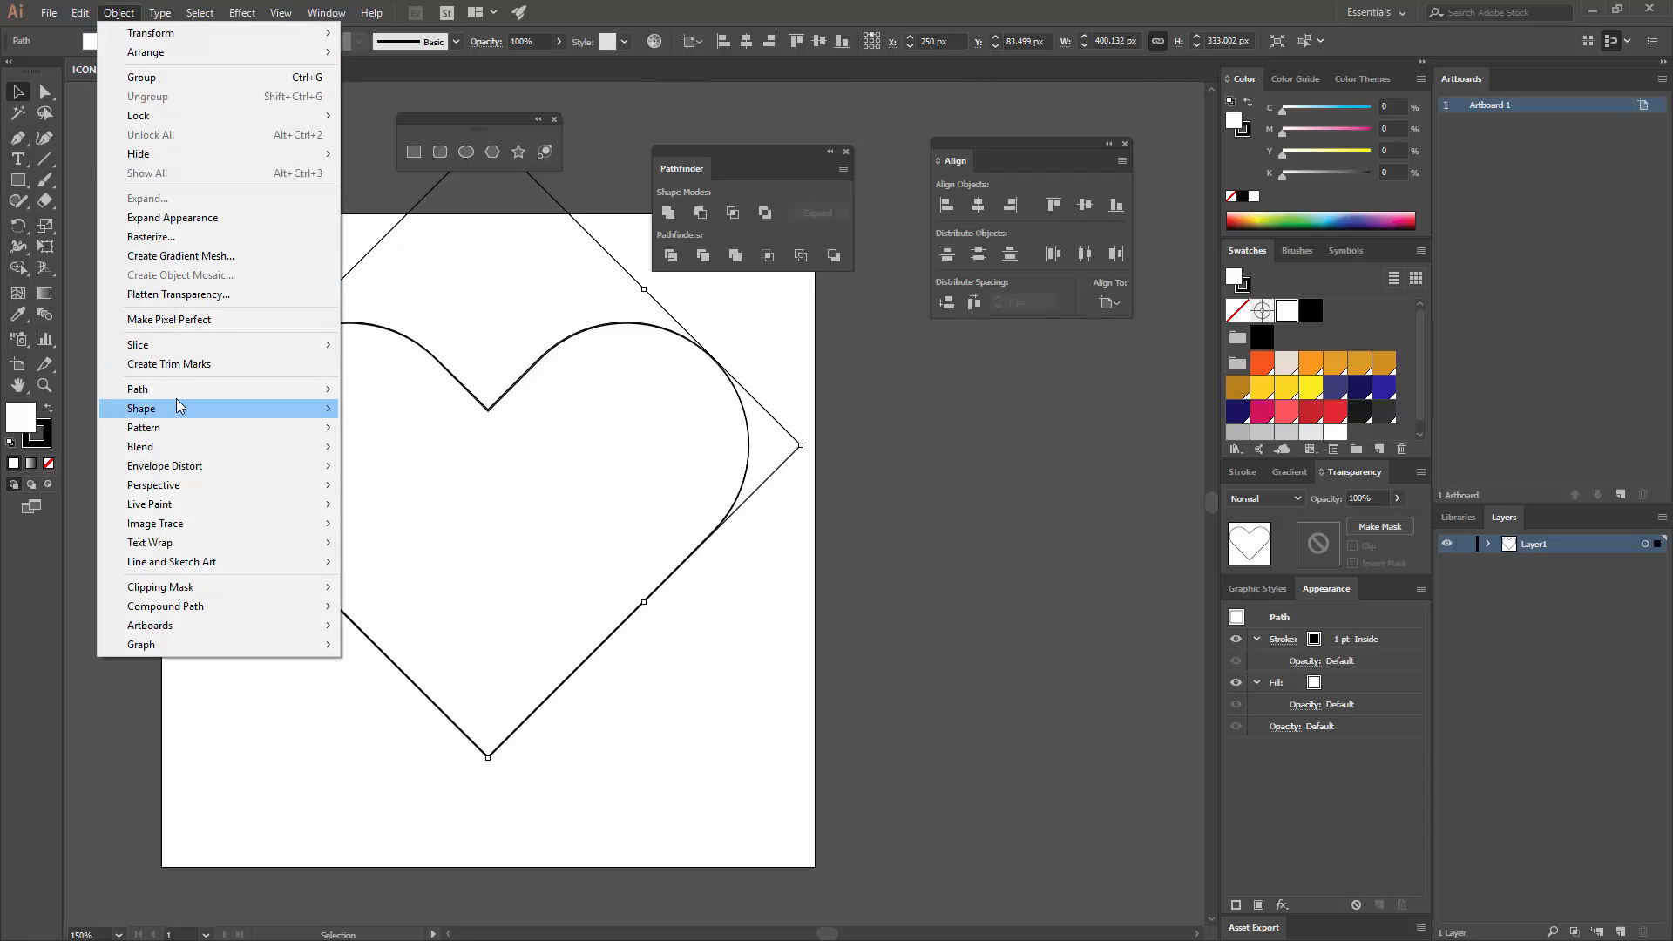
pyautogui.moveTo(205, 387)
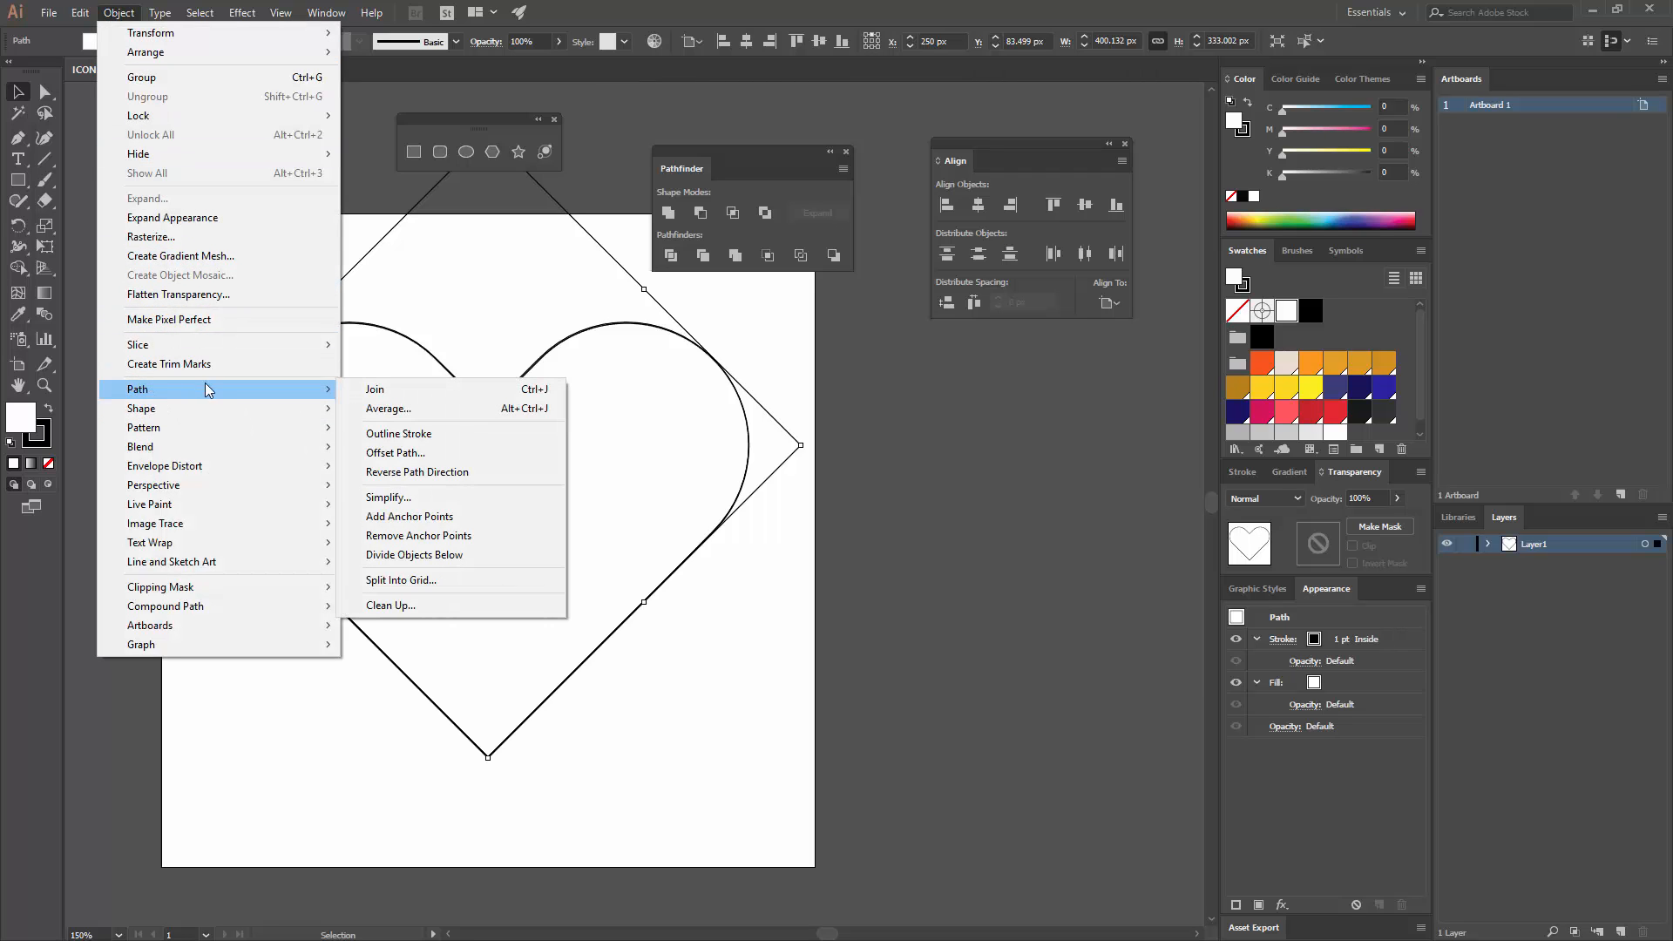
pyautogui.click(427, 455)
pyautogui.click(918, 539)
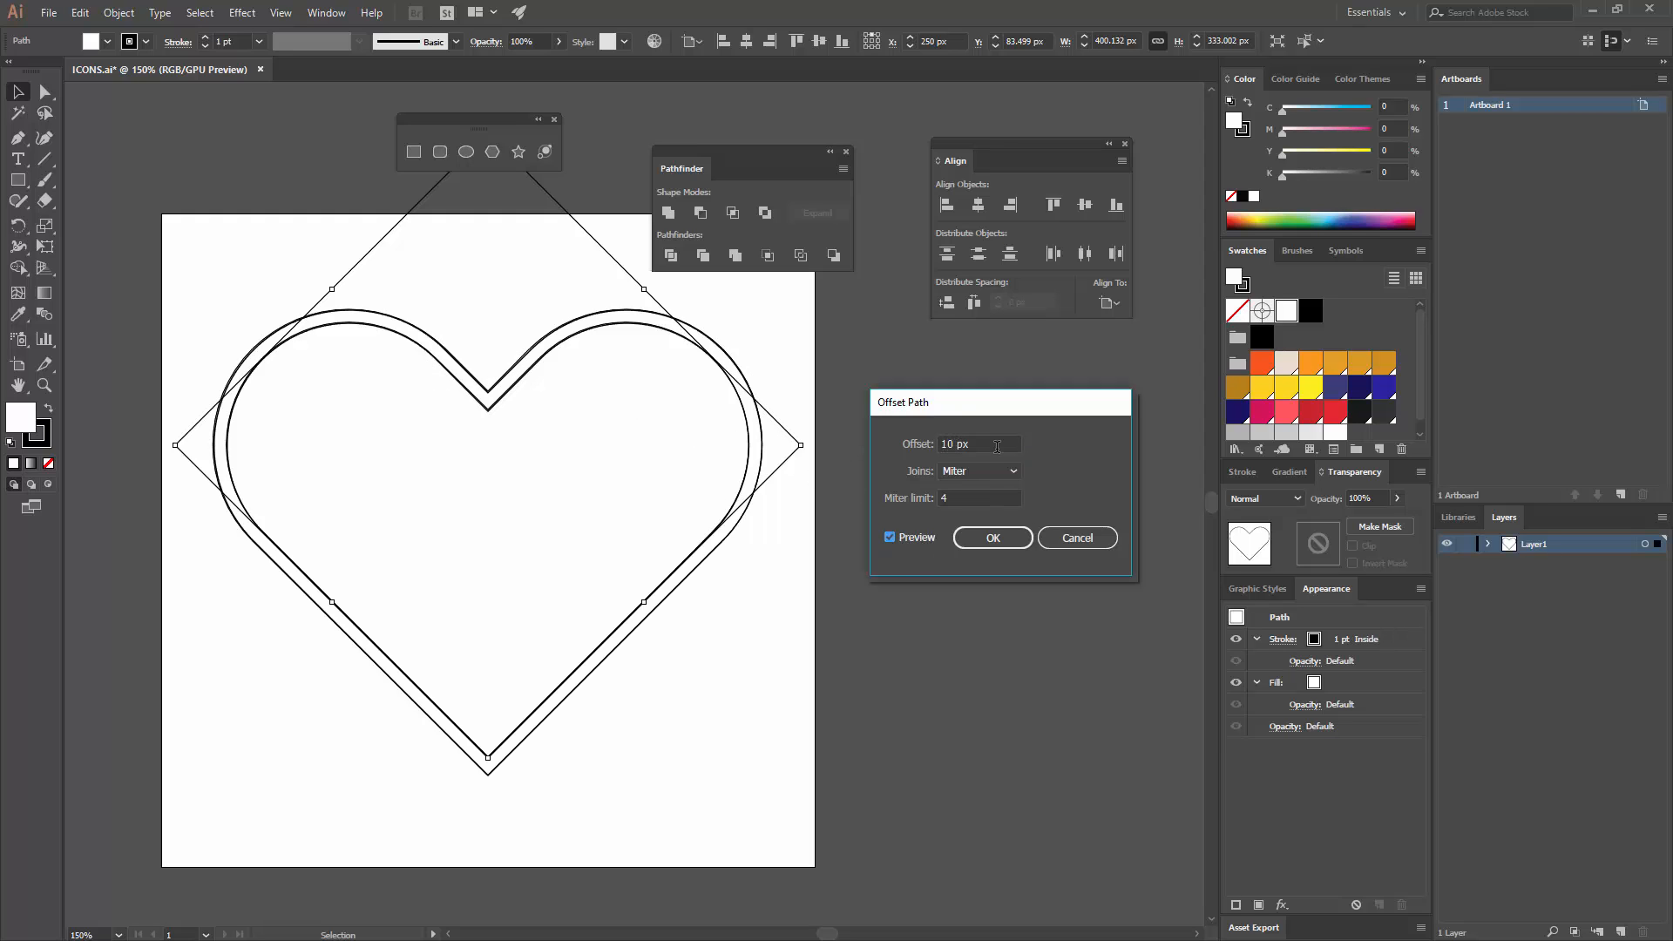
pyautogui.click(993, 538)
pyautogui.click(901, 521)
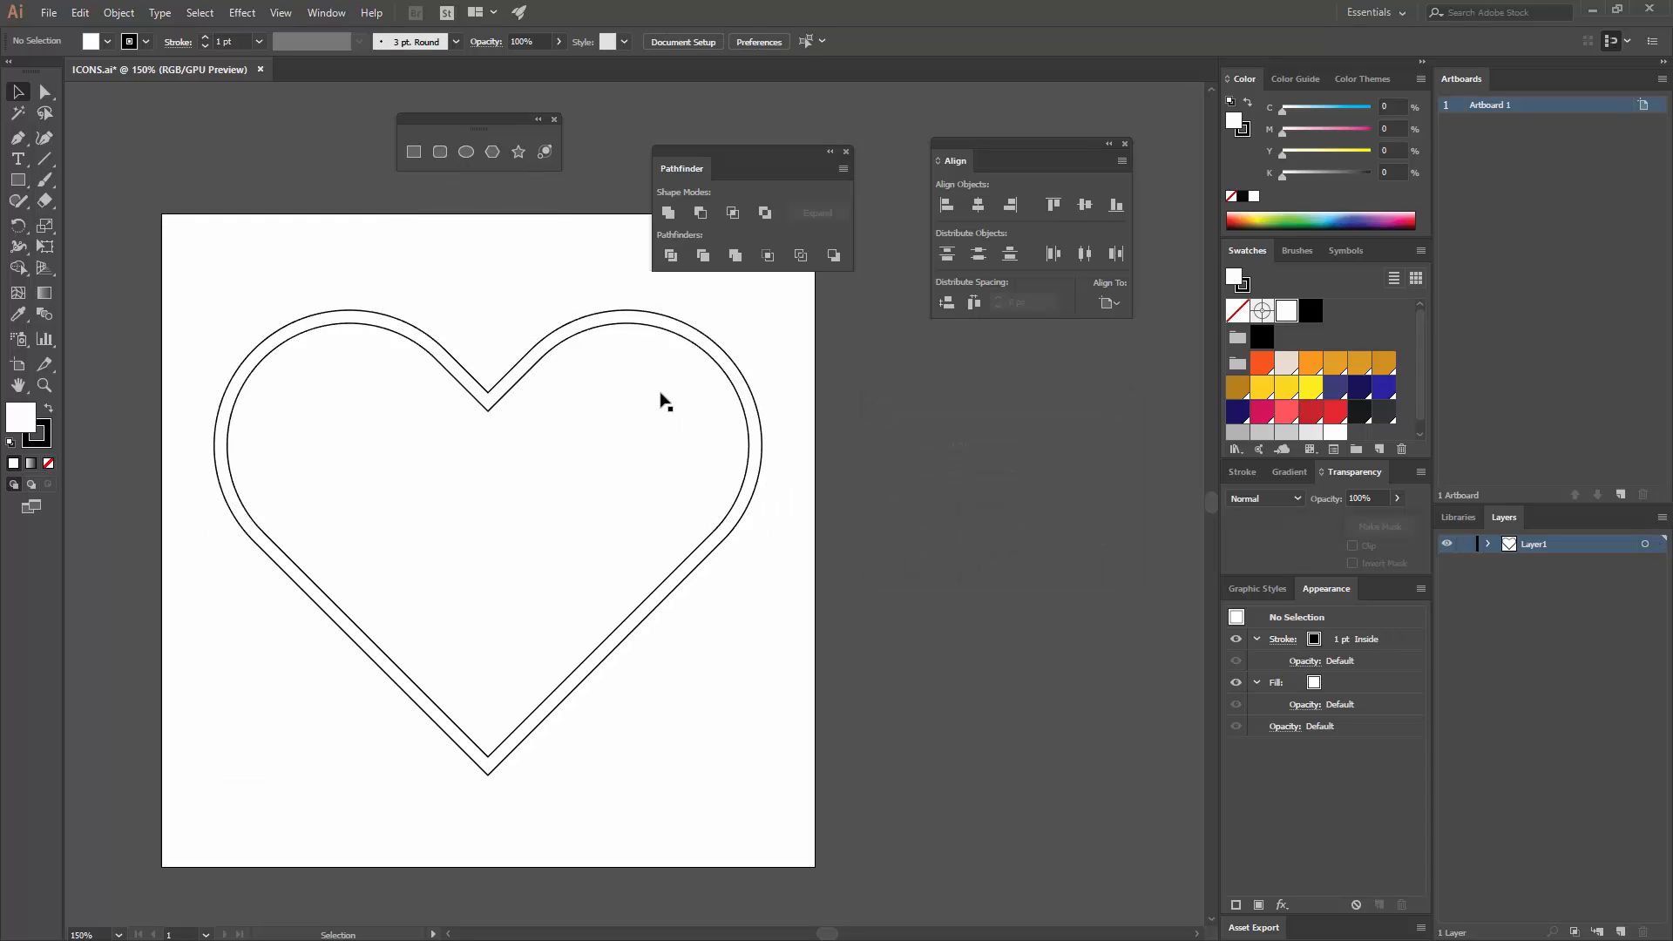
# - Remove the stroke from the inner heart and fill it with bright red
pyautogui.click(660, 329)
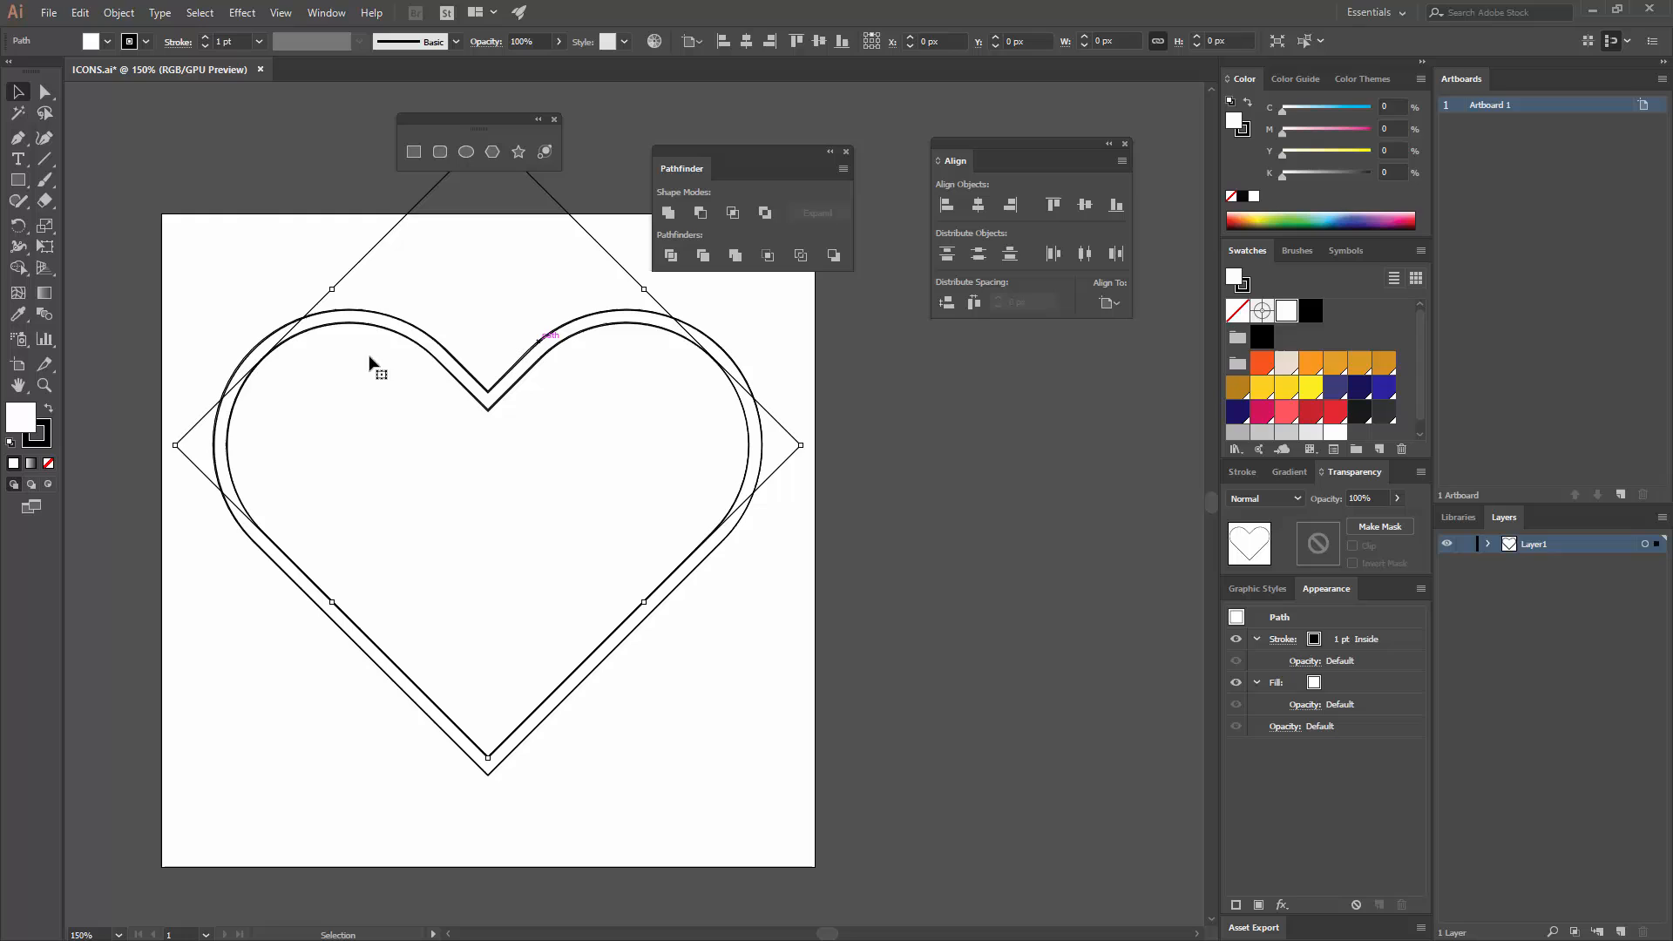
pyautogui.click(47, 447)
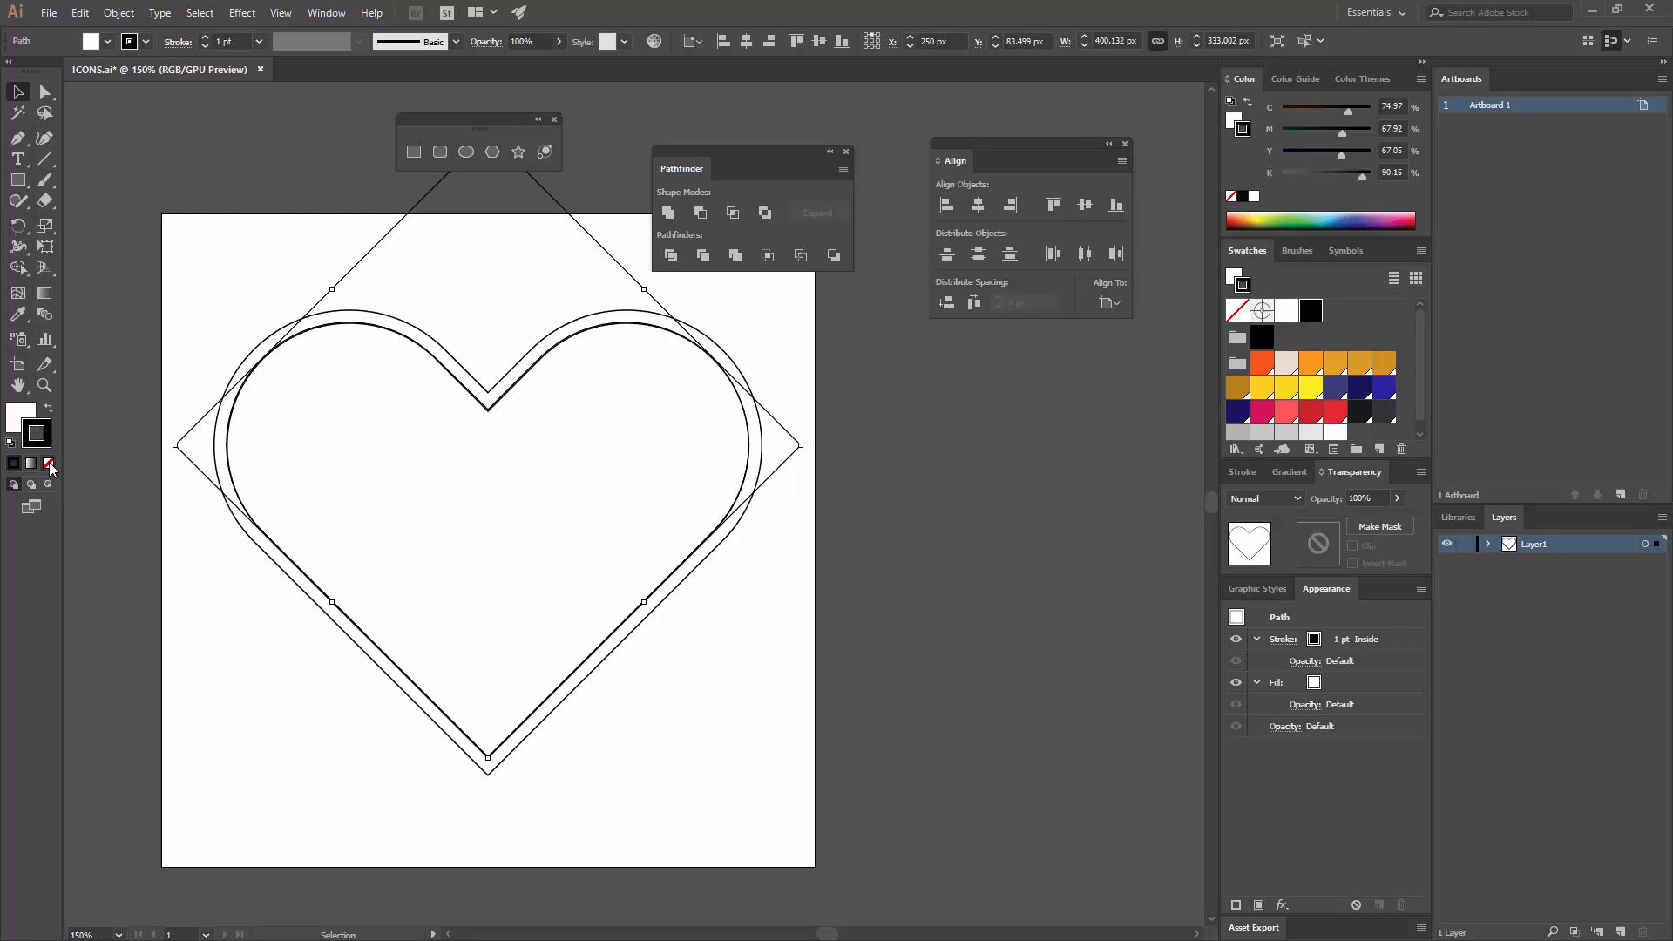
pyautogui.click(49, 463)
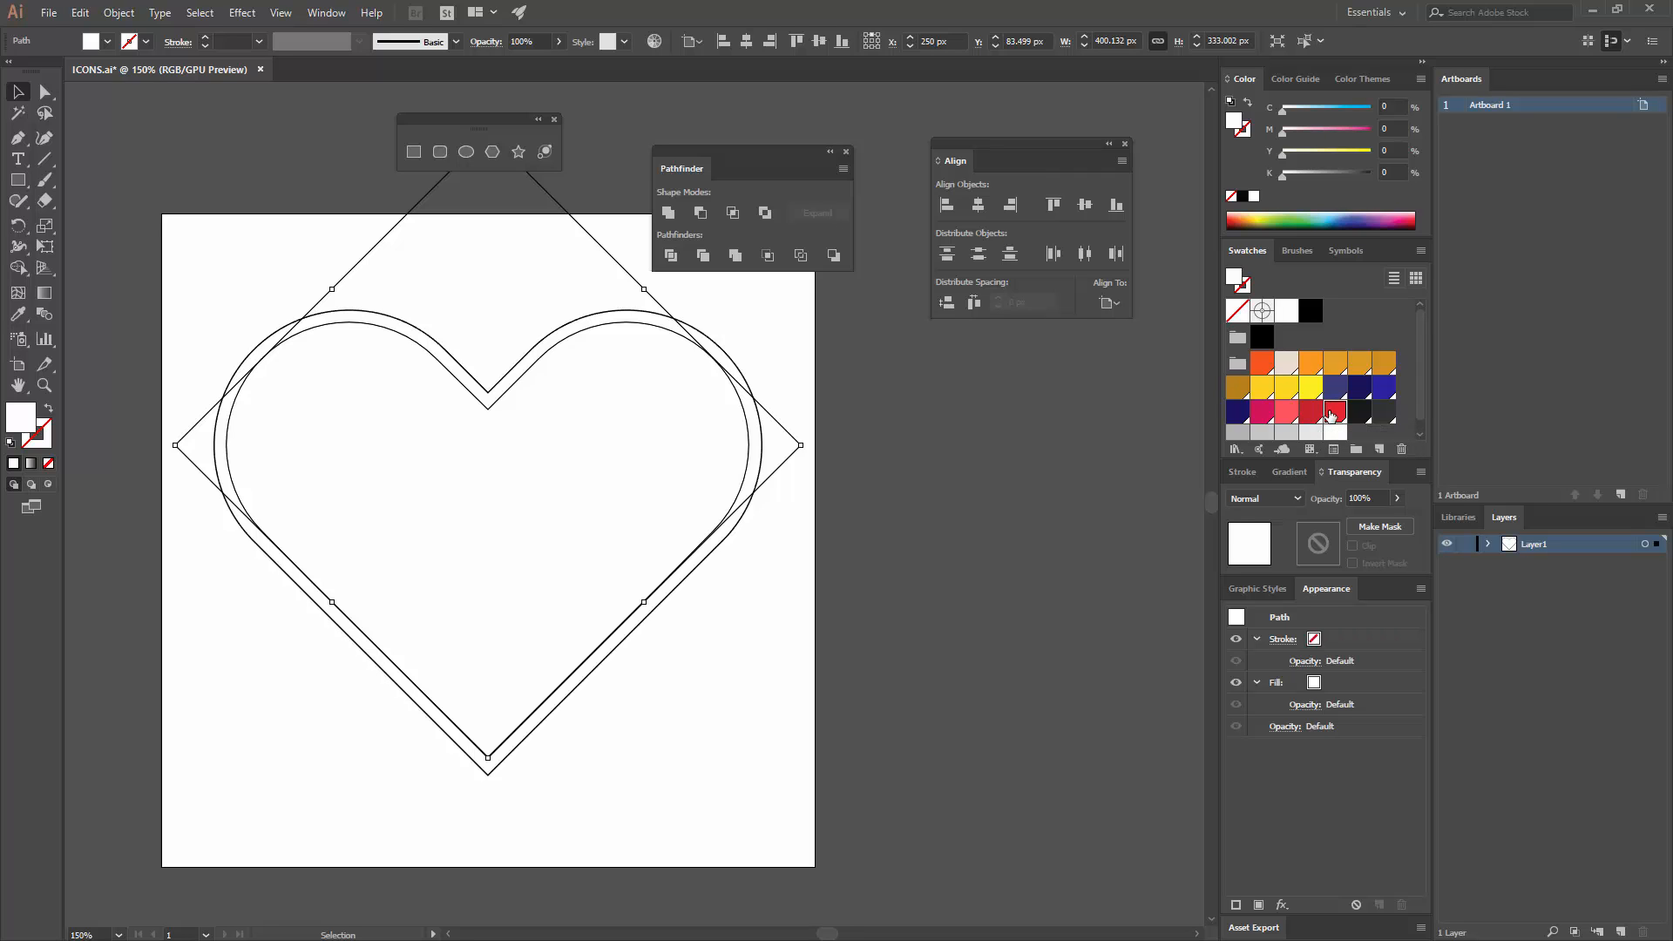
pyautogui.click(1330, 415)
# - Remove the outer heart's stroke, fill it with darker red (R=201 G=36 B=43), and deselect it
pyautogui.click(497, 384)
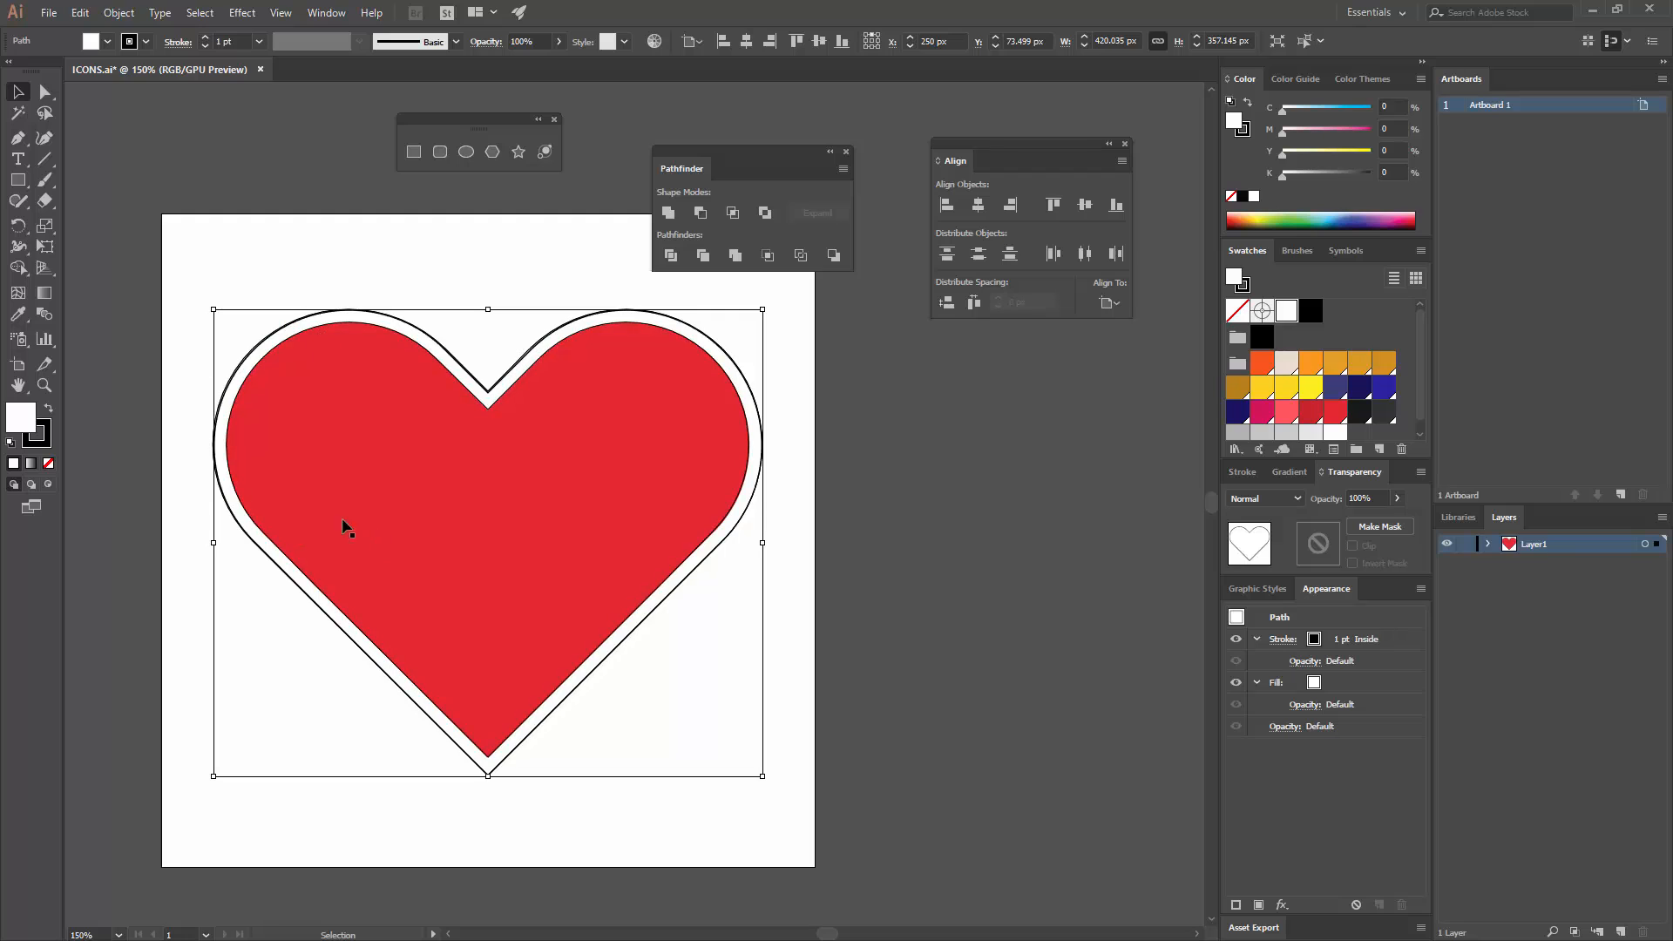
pyautogui.click(38, 436)
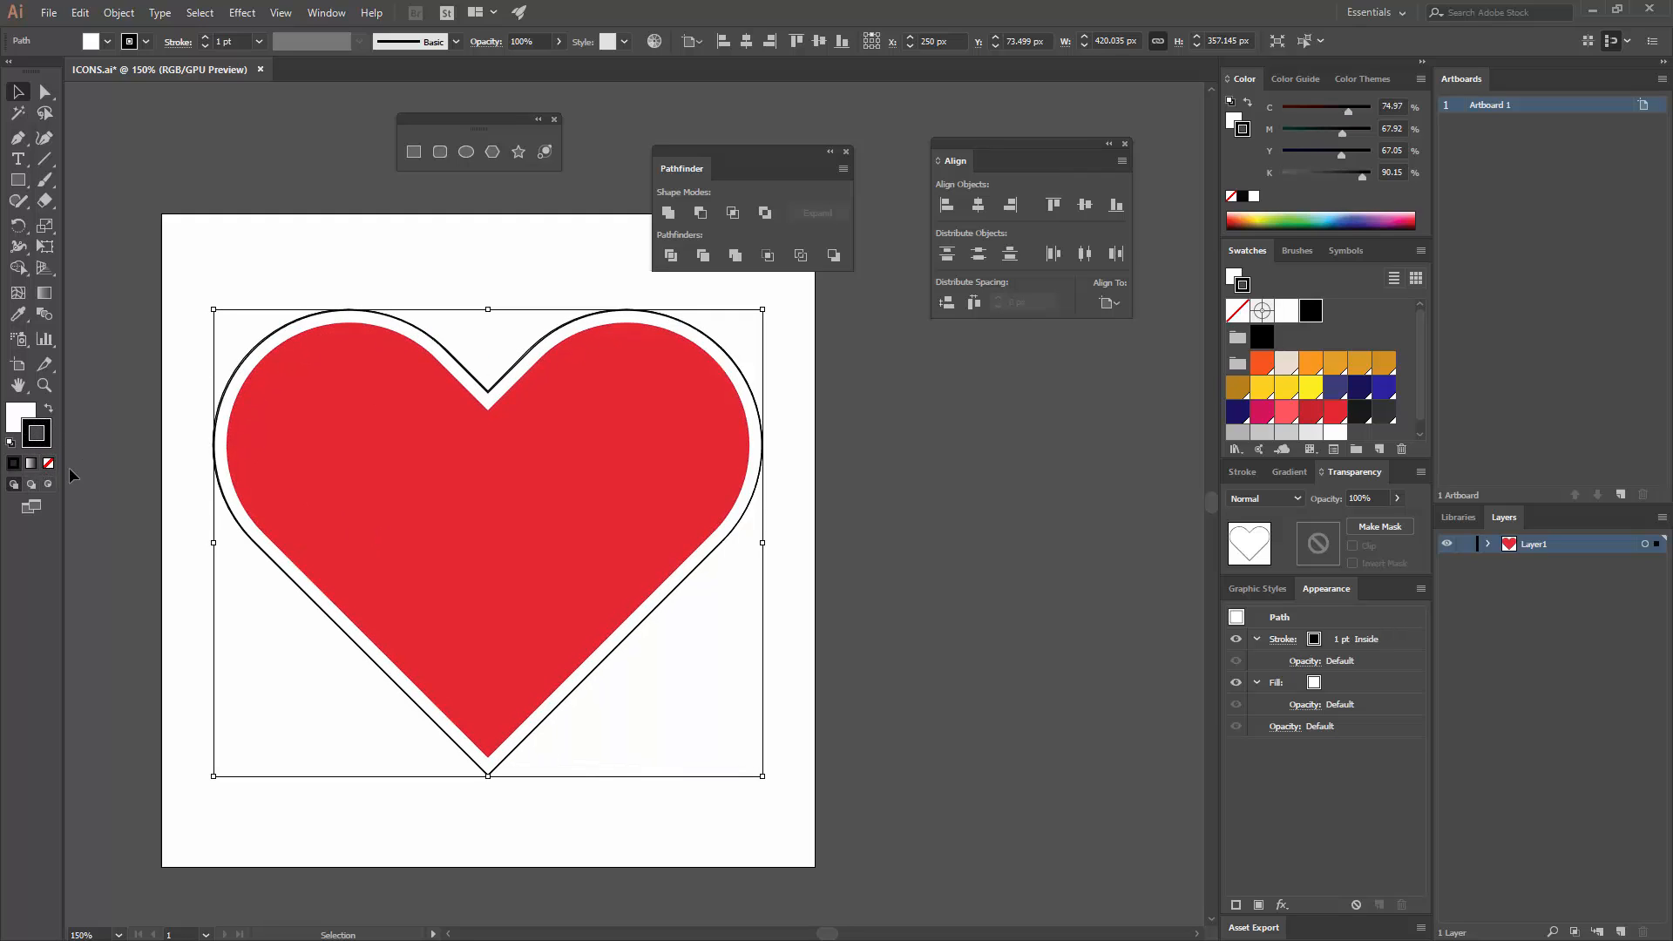
pyautogui.click(48, 463)
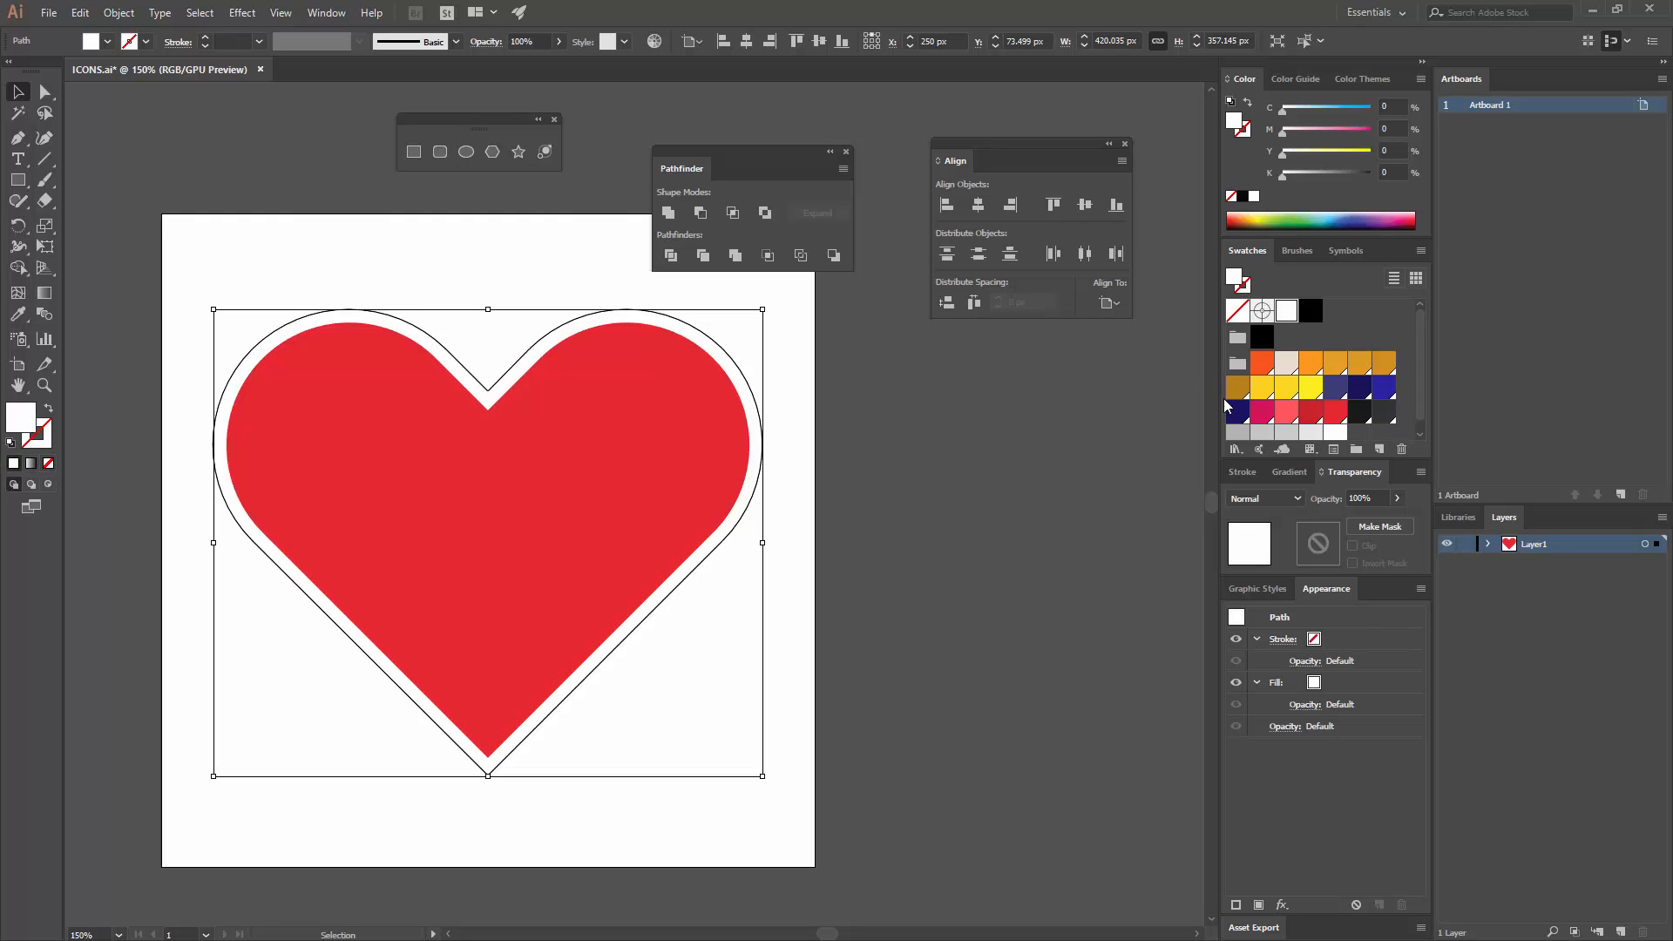
pyautogui.click(1310, 410)
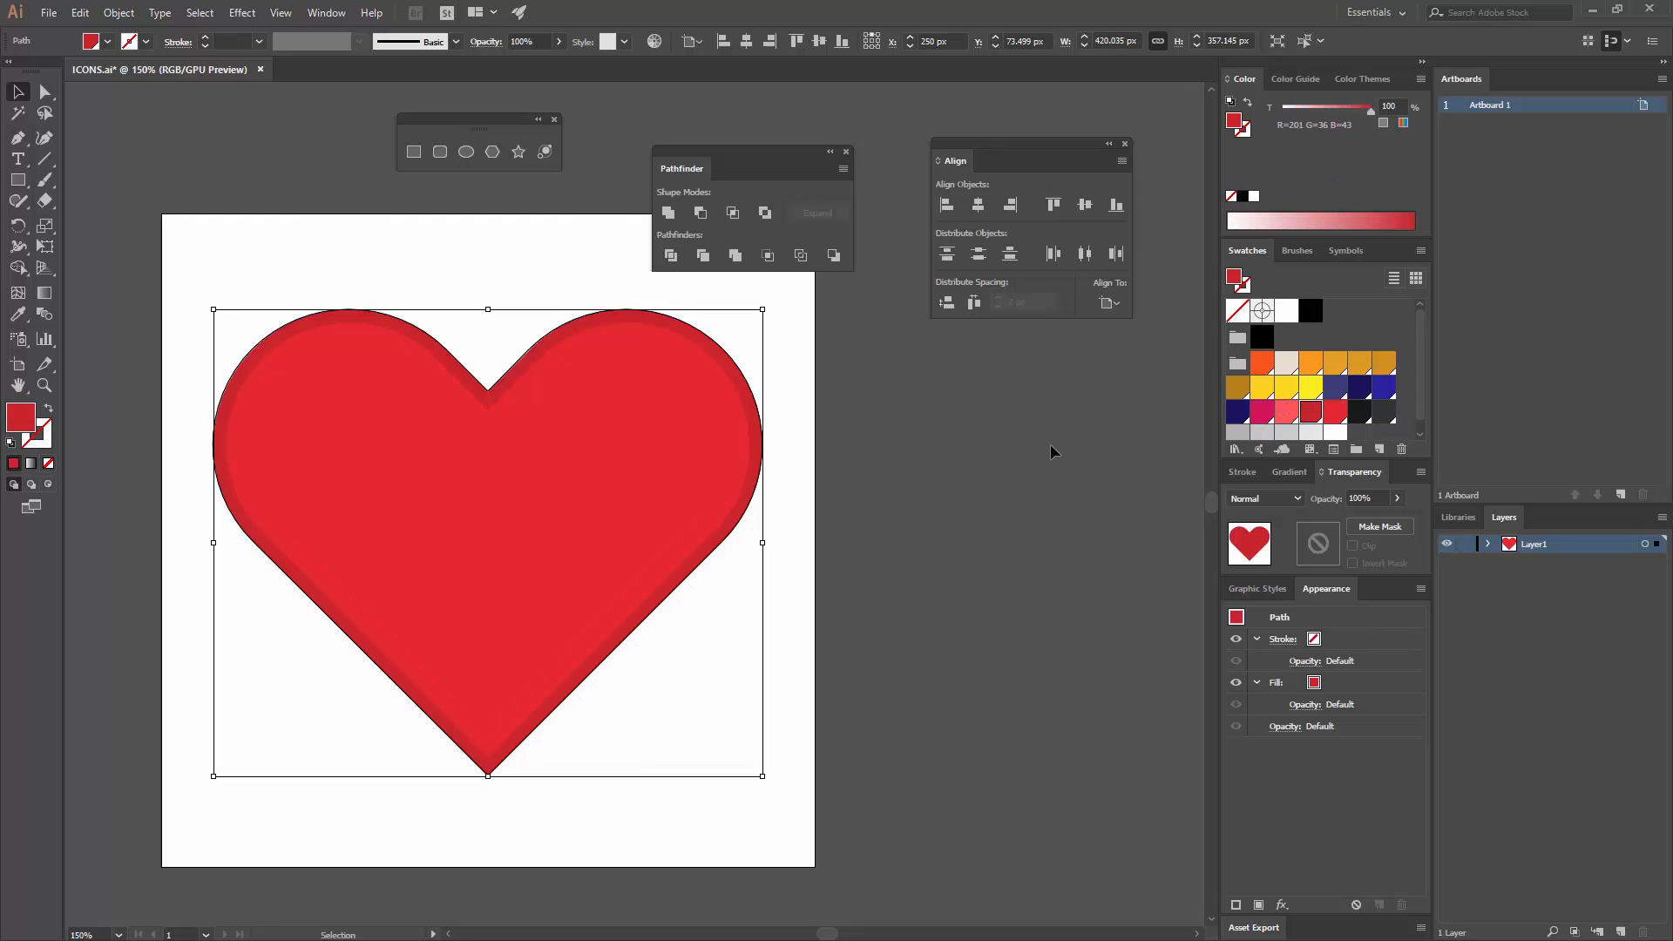
pyautogui.click(873, 422)
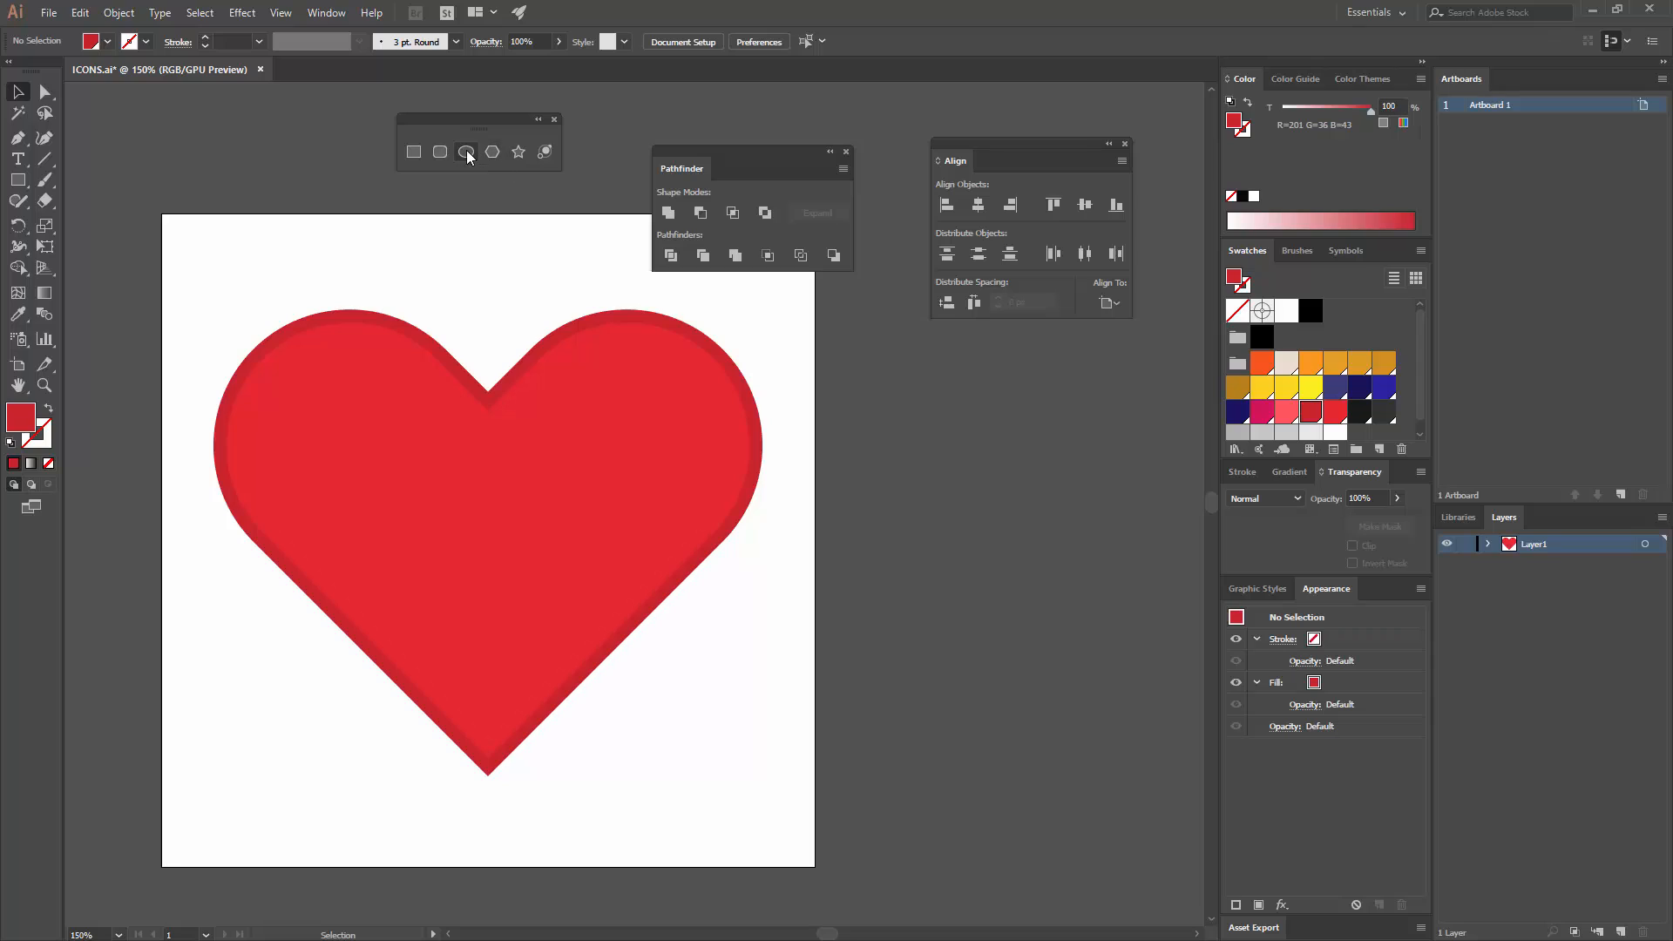
# - Draw a closed Pen shape about 513 by 433 px over the heart's lower-left half, its inner edge curving from the left lobe to the lower right
pyautogui.click(18, 144)
pyautogui.click(292, 273)
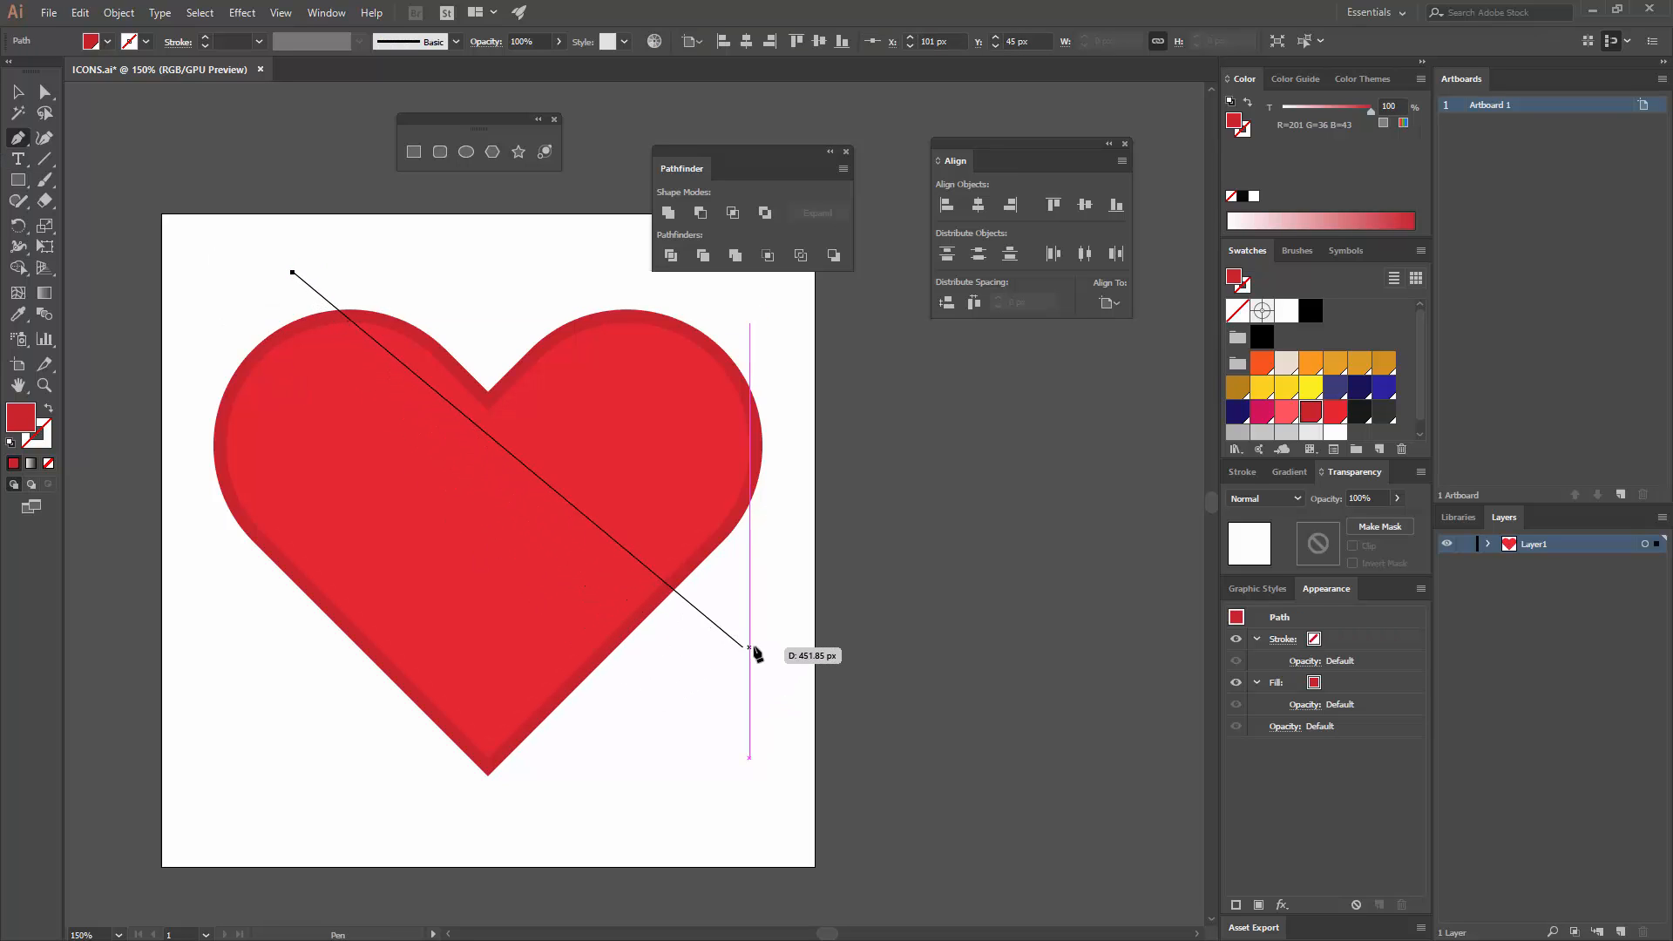
pyautogui.moveTo(763, 630); pyautogui.dragTo(1038, 584)
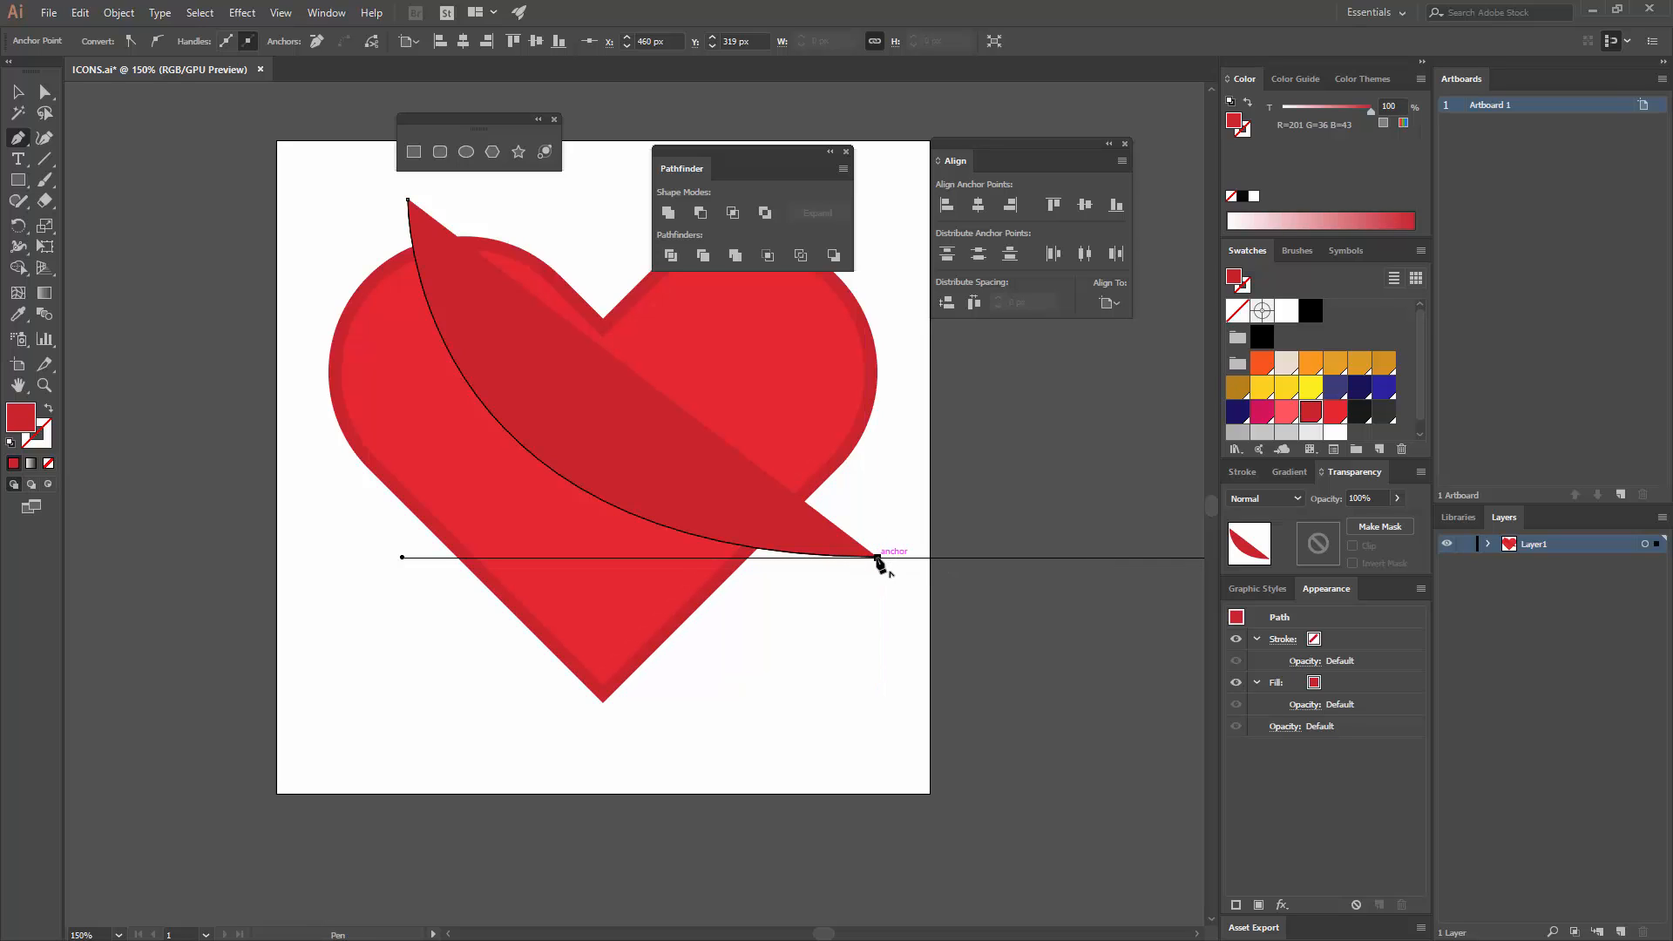
pyautogui.moveTo(878, 559)
pyautogui.mouseDown()
pyautogui.moveTo(743, 706)
pyautogui.moveTo(878, 558)
pyautogui.mouseUp()
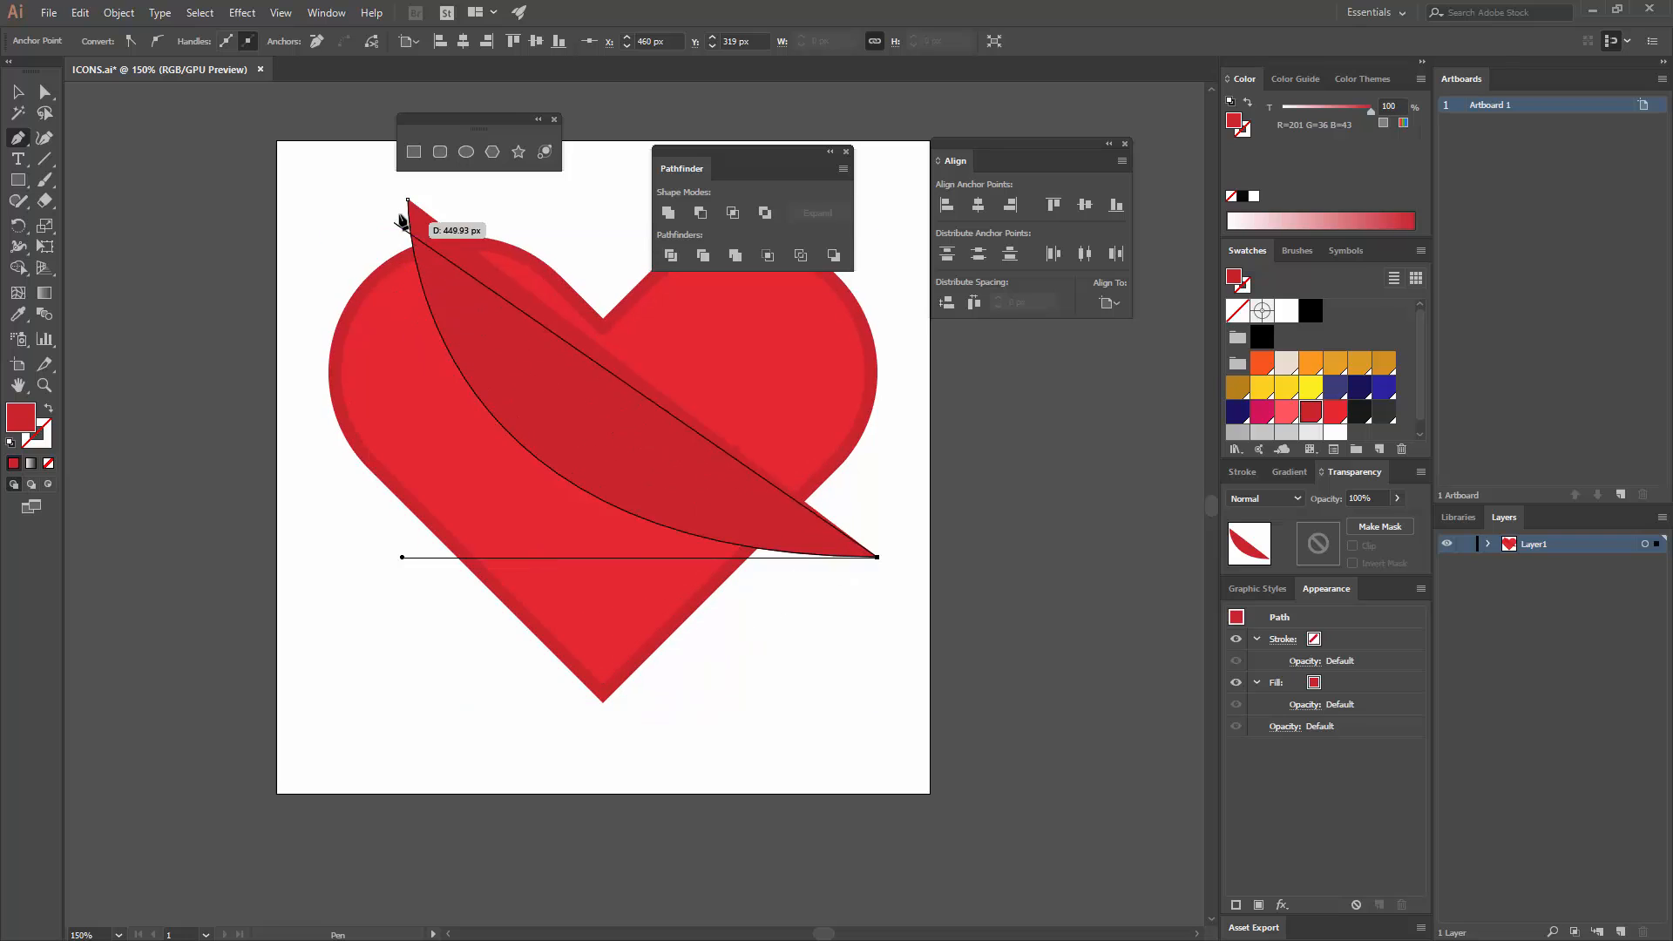
pyautogui.click(590, 765)
pyautogui.click(207, 380)
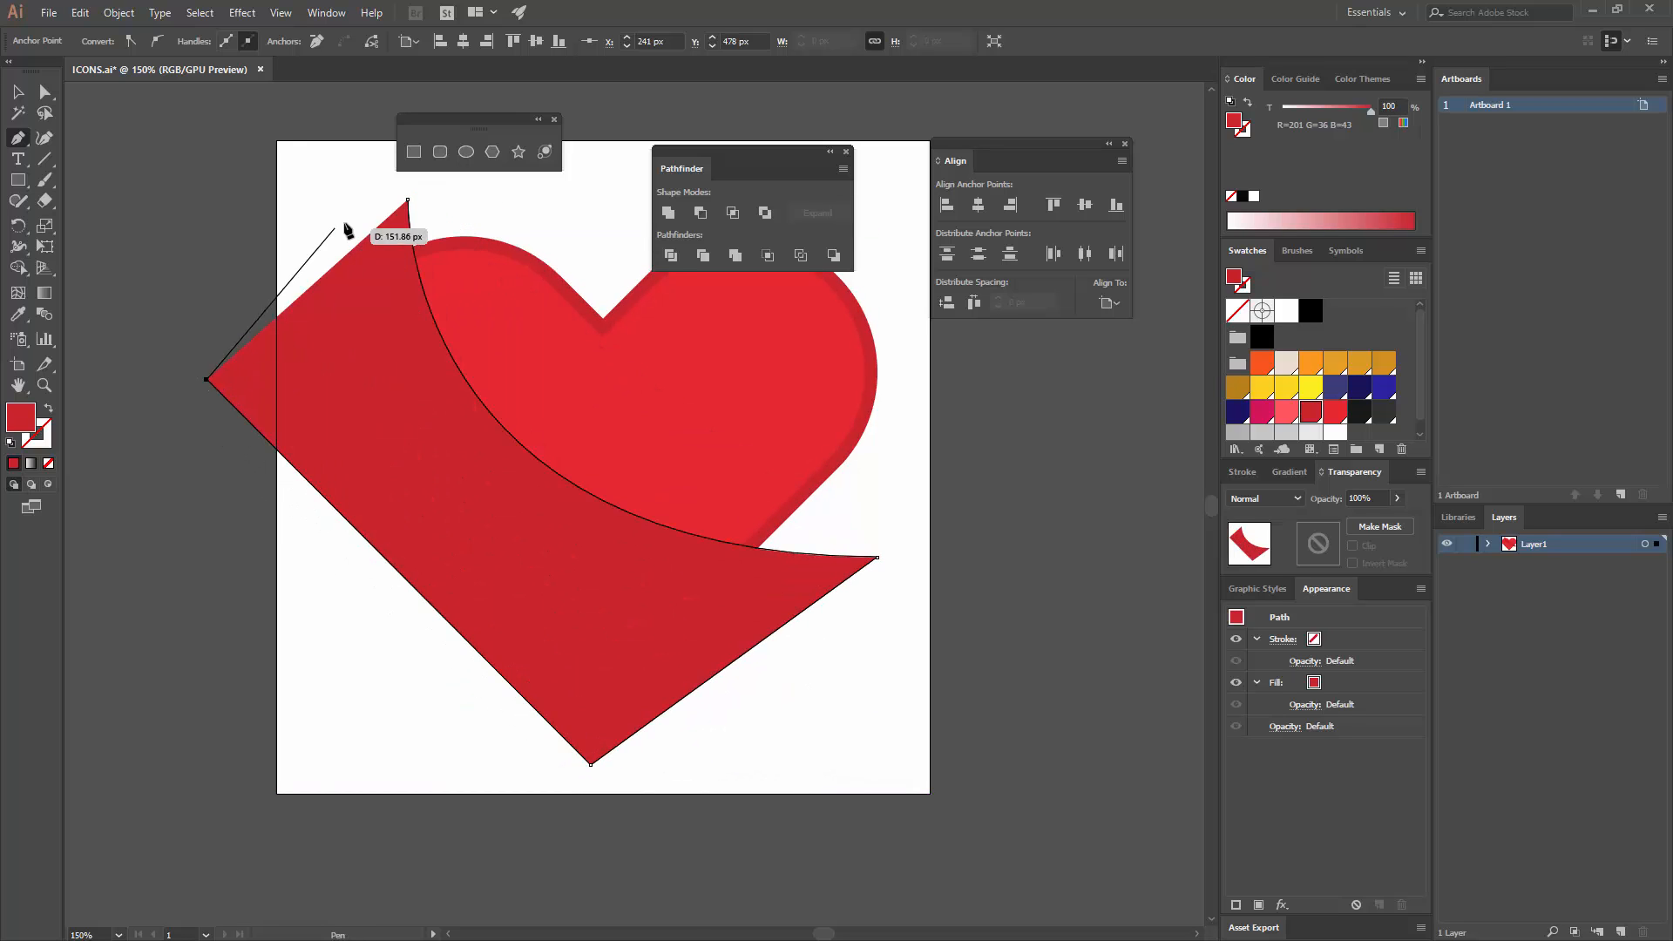
pyautogui.click(408, 202)
pyautogui.press('v')
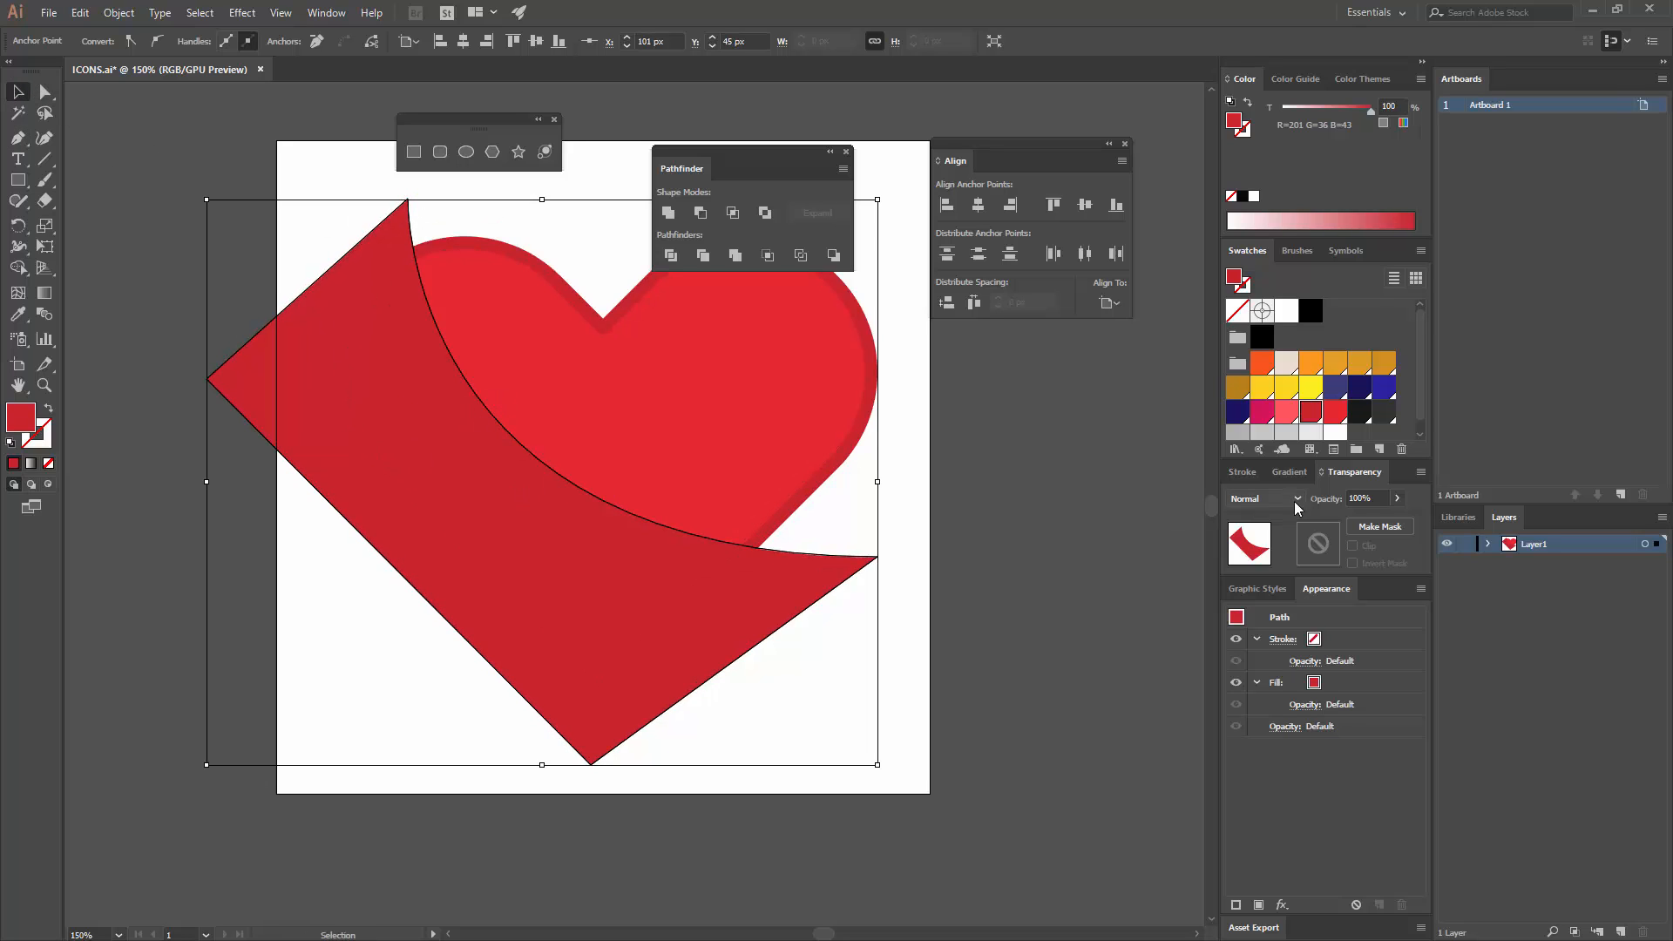
# - Fill the shadow shape with blue (R=43 G=32 B=161), set its blend mode to Overlay, and deselect it
pyautogui.click(1384, 386)
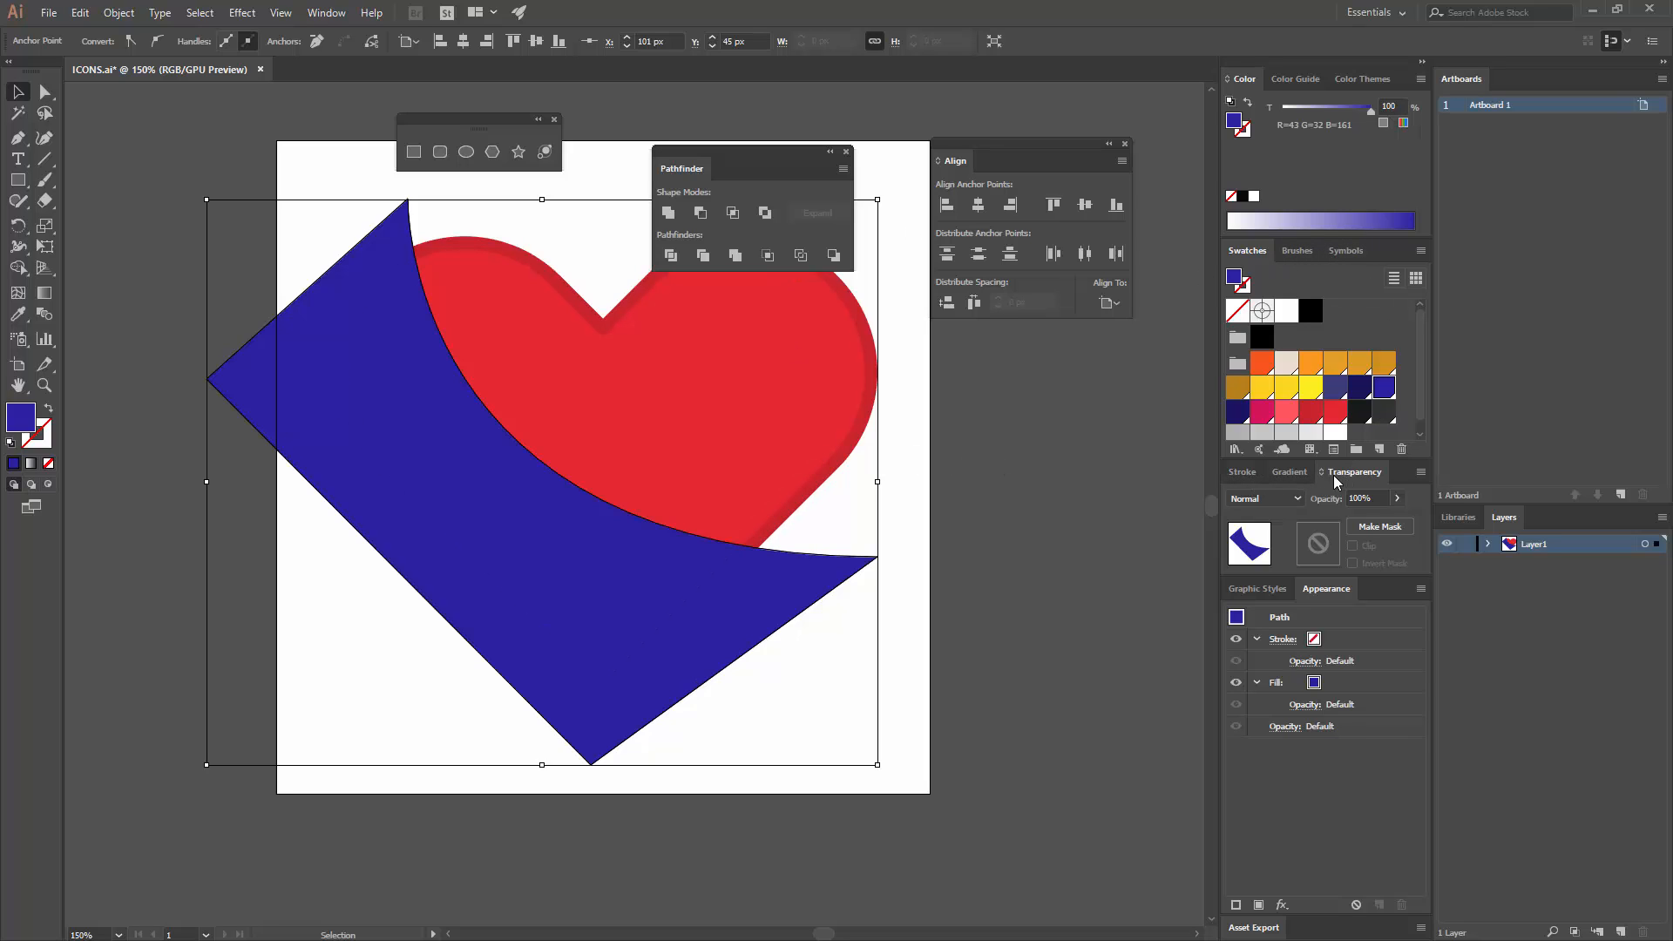
pyautogui.click(346, 13)
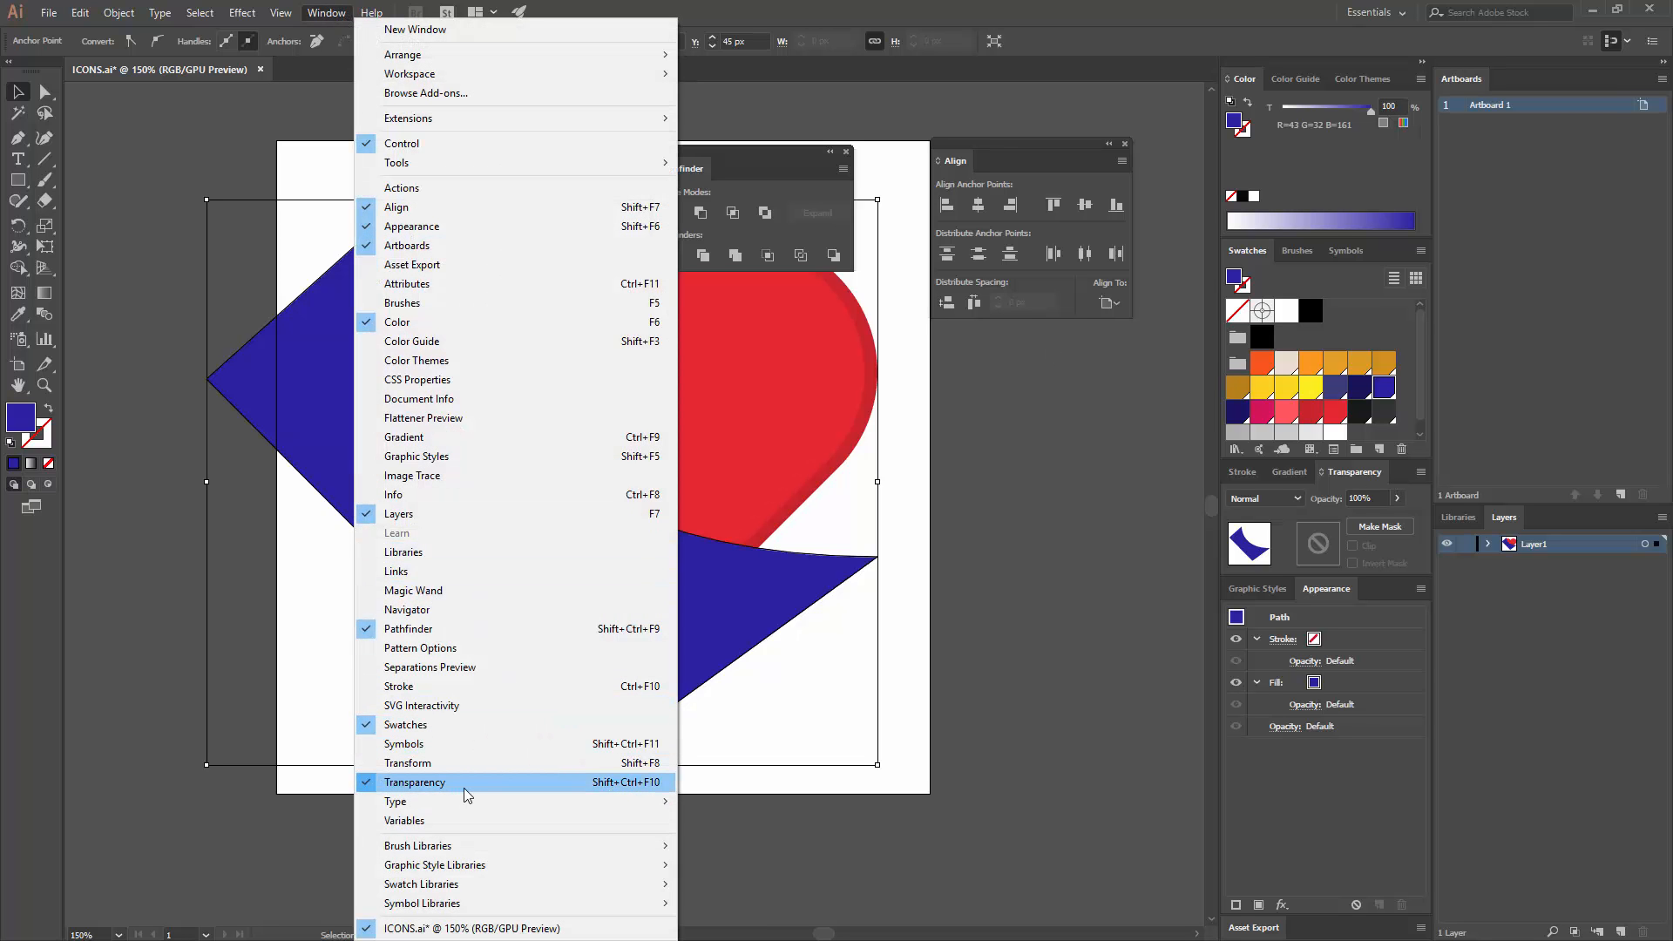
pyautogui.click(1298, 500)
pyautogui.click(1298, 500)
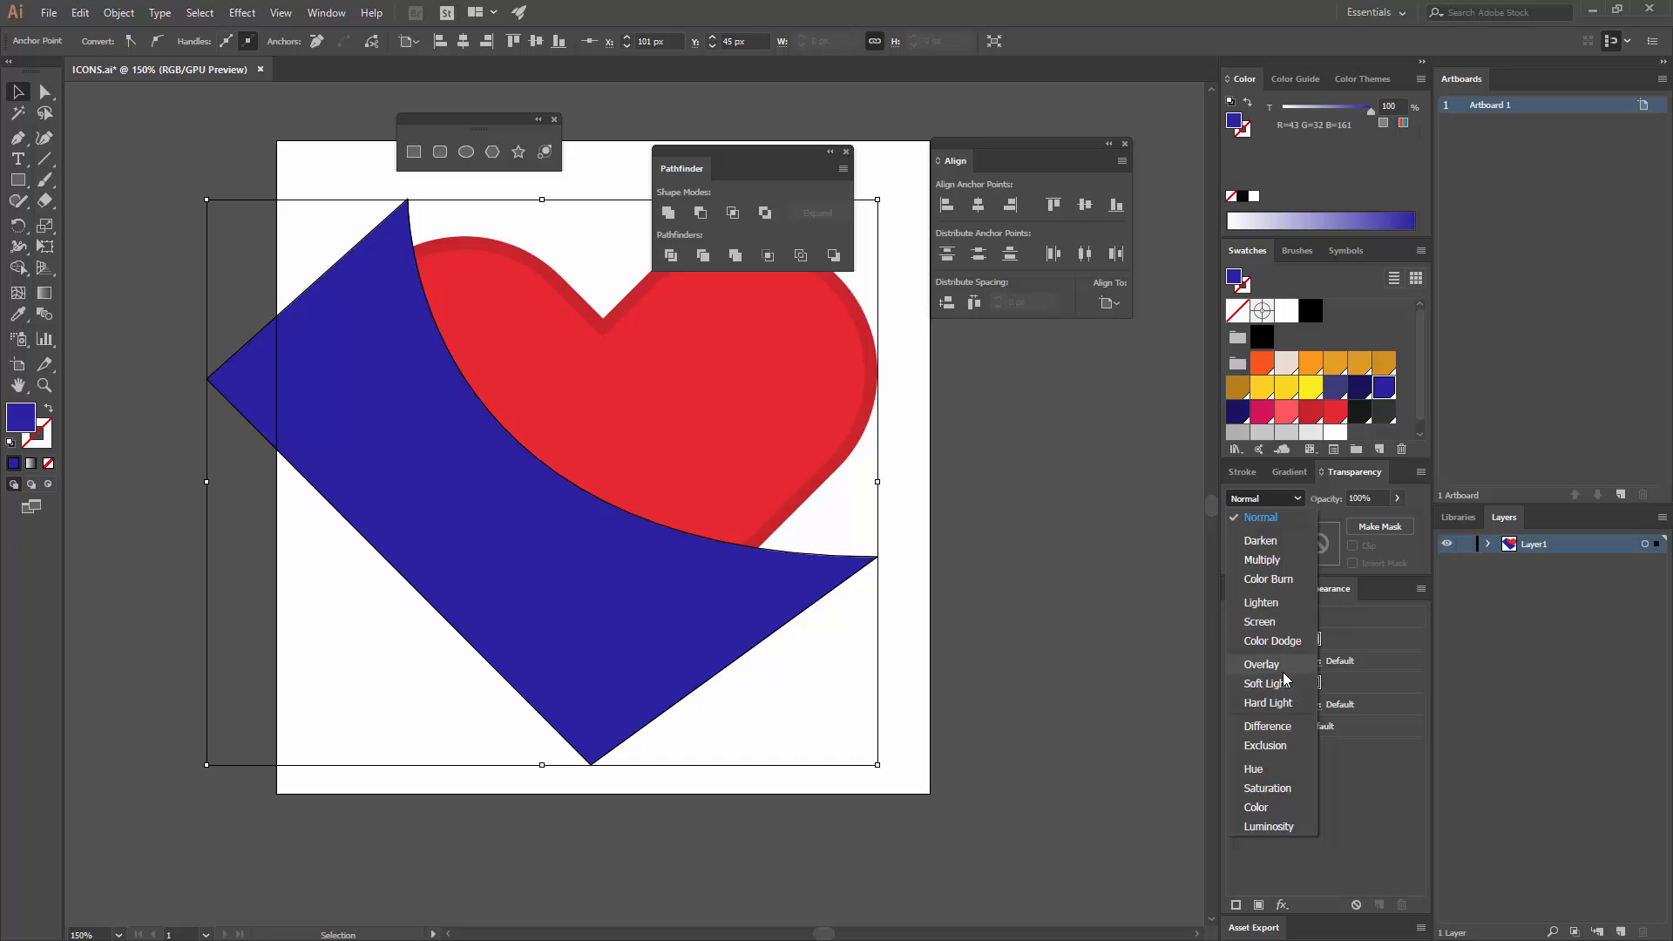
pyautogui.click(1264, 665)
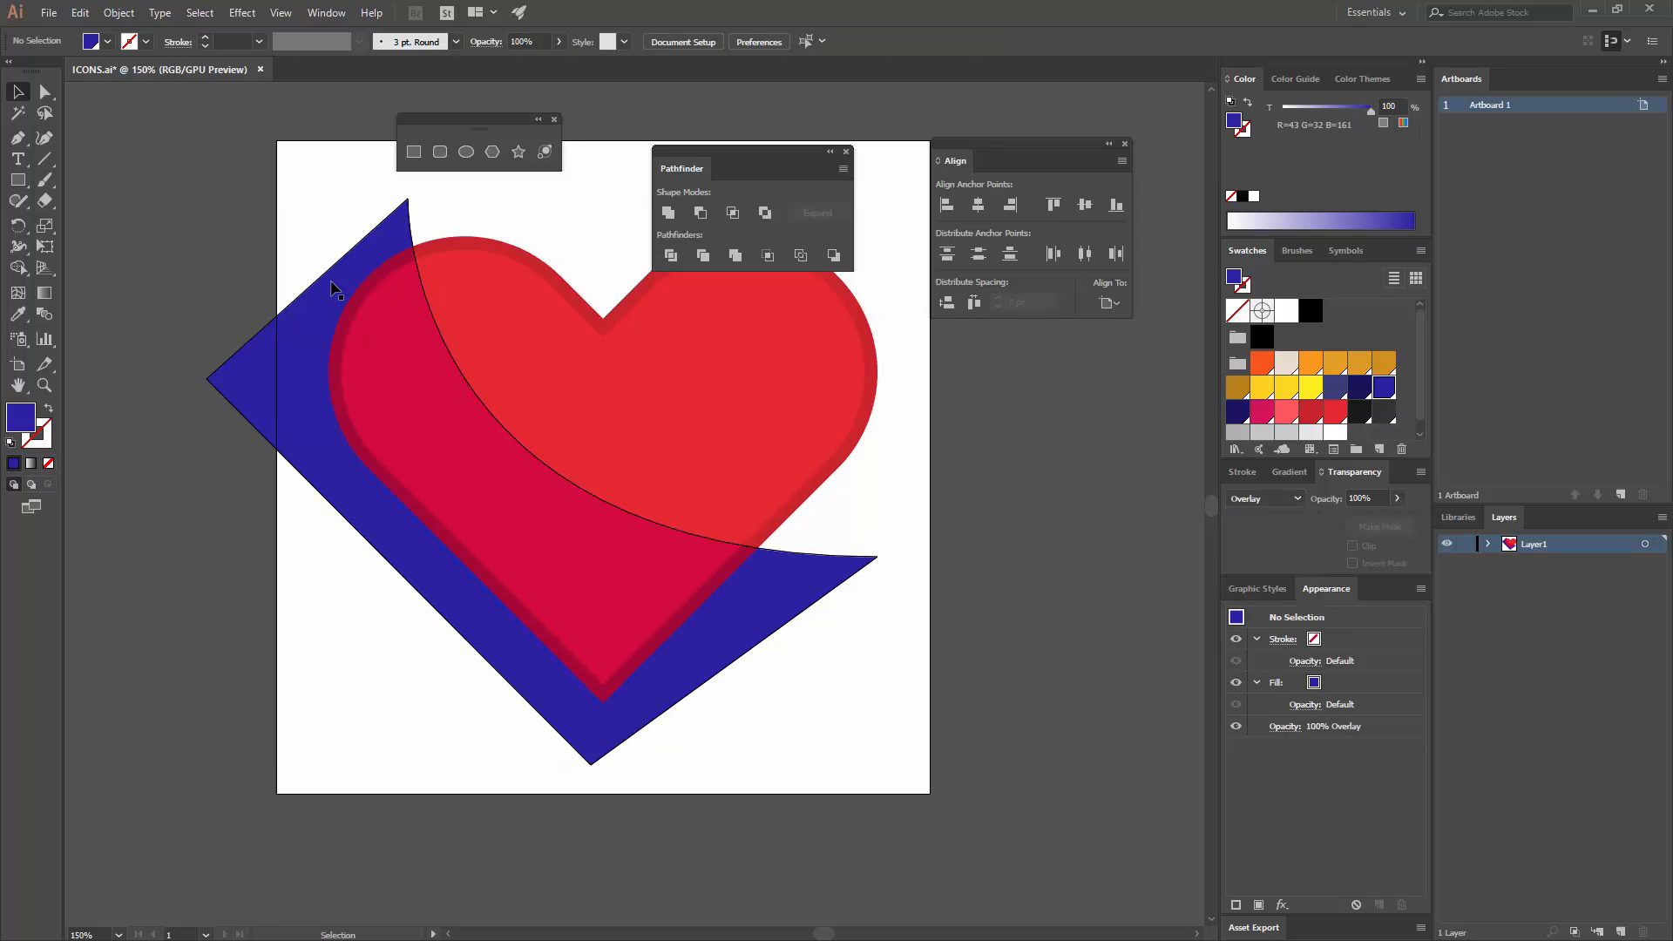
pyautogui.click(1082, 634)
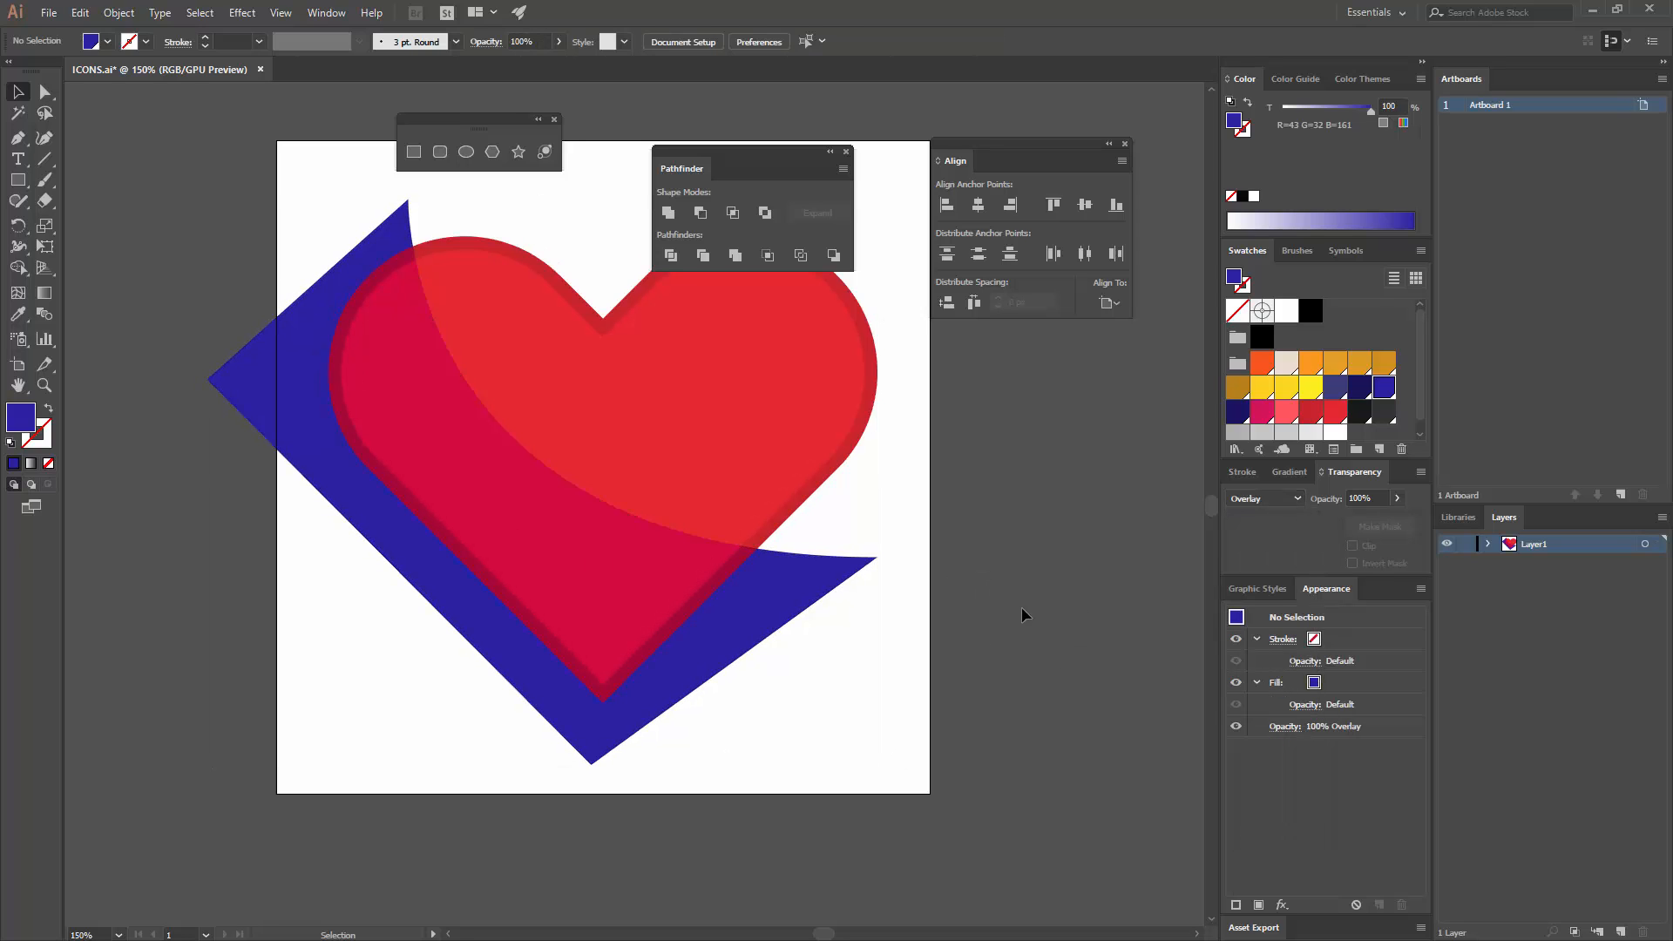
# - Reshape the shadow's inner curve by adjusting its direction handle and raising its right-hand anchor point to about Y 311 px
pyautogui.click(765, 611)
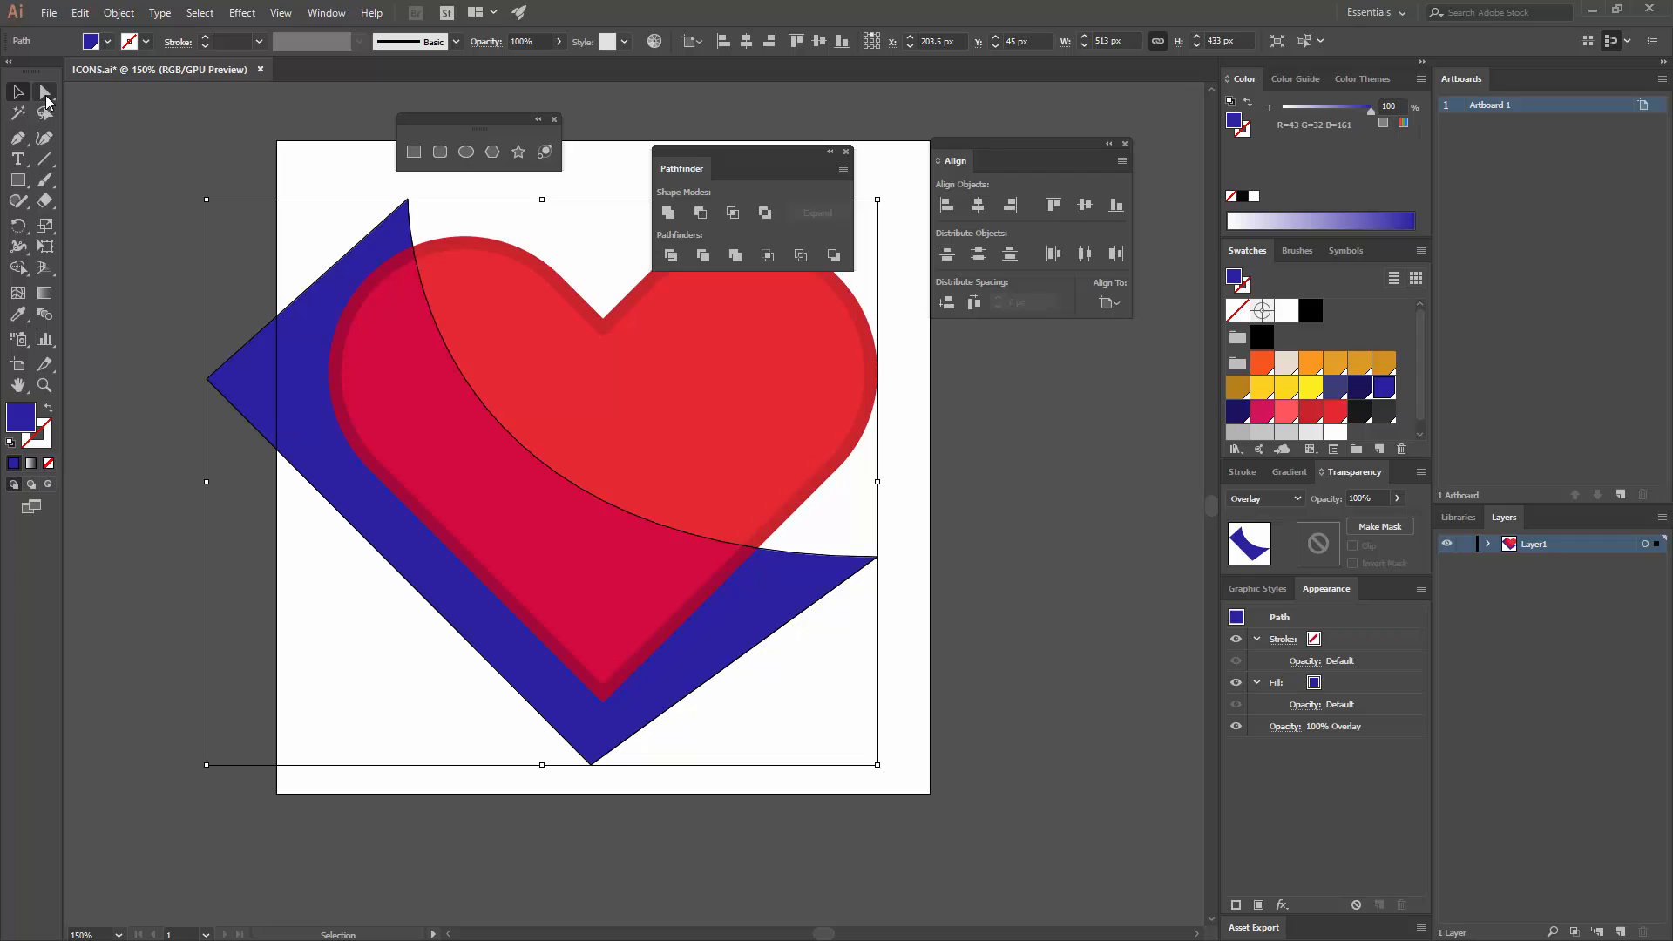
pyautogui.click(47, 101)
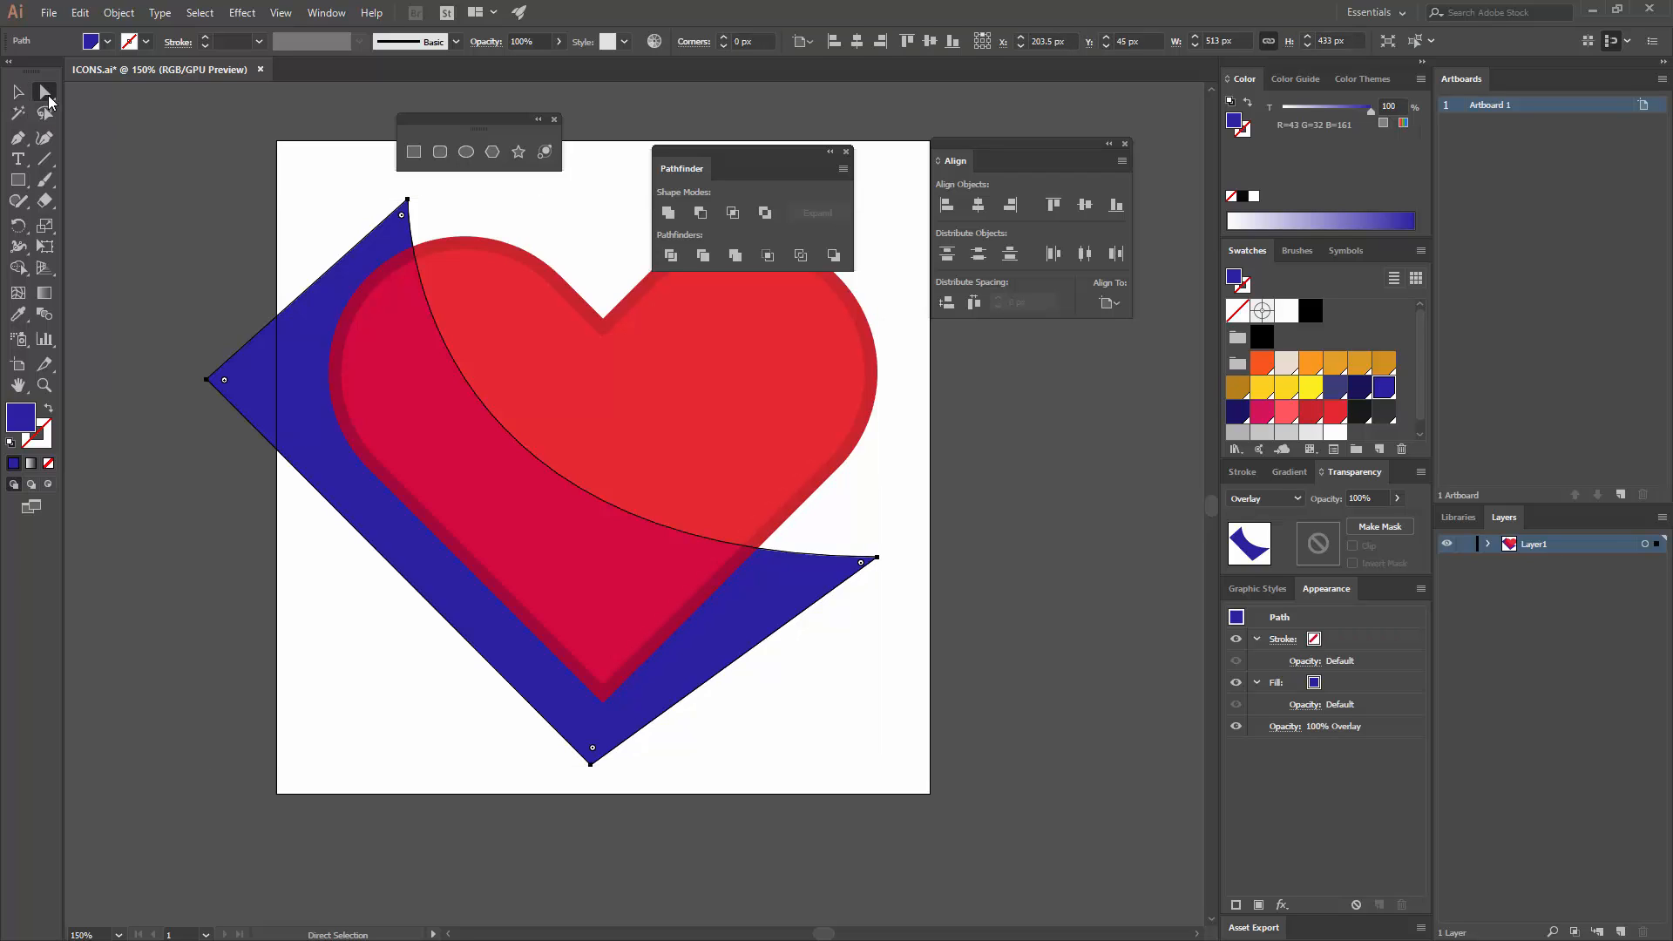
pyautogui.click(408, 200)
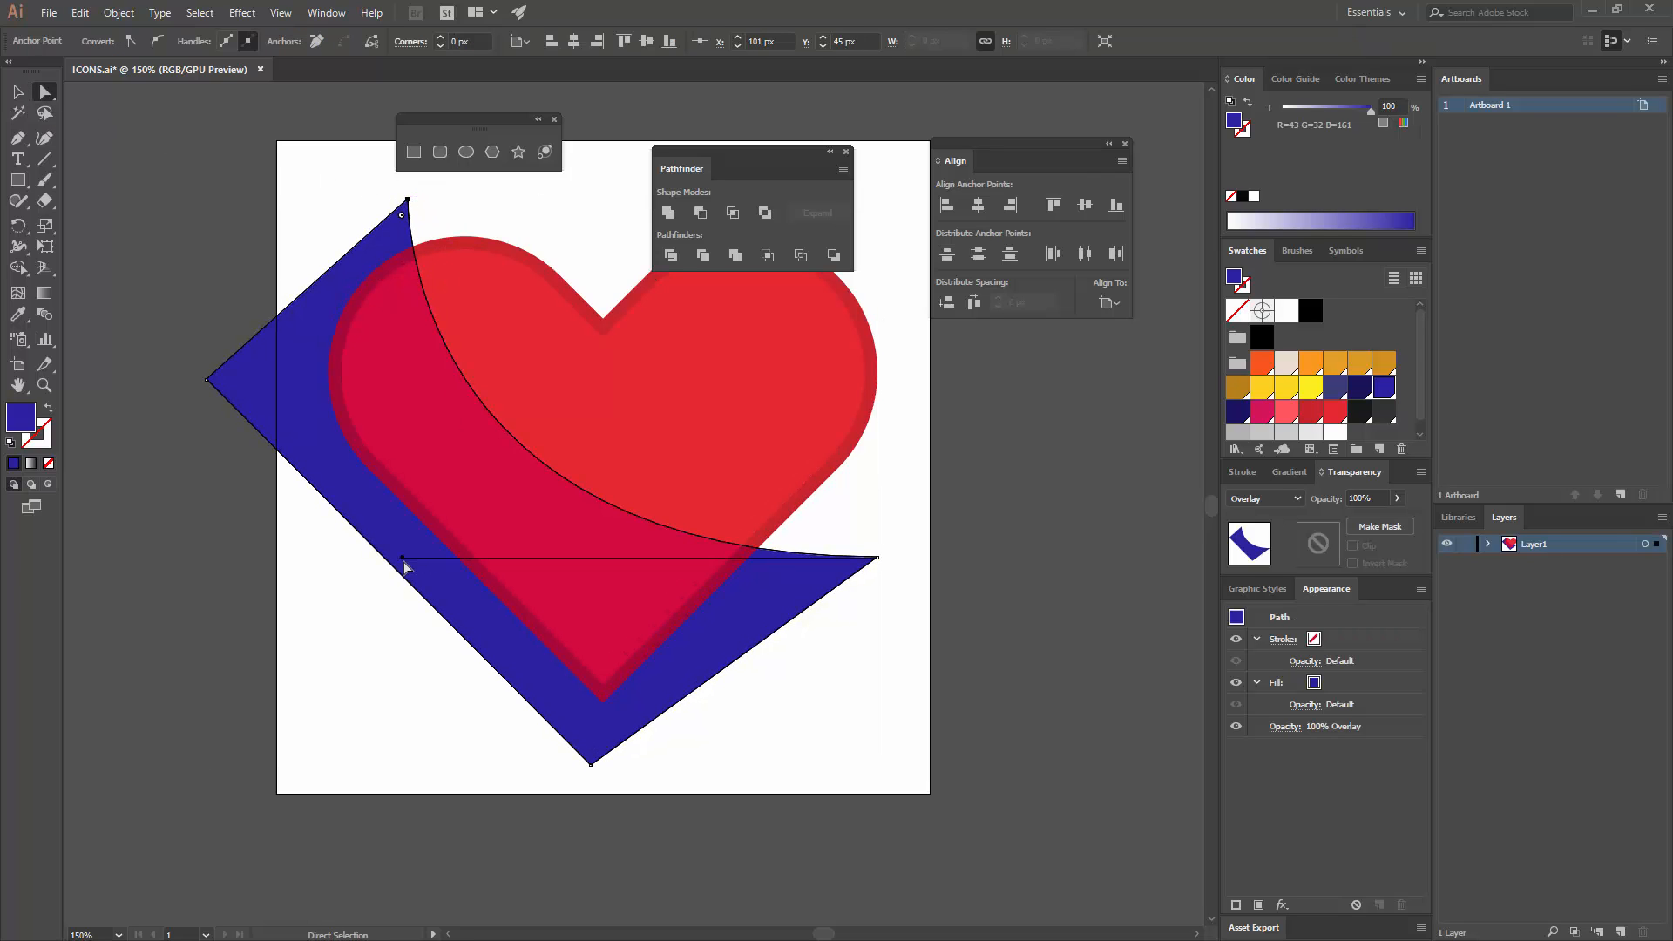
pyautogui.moveTo(402, 561); pyautogui.dragTo(318, 504)
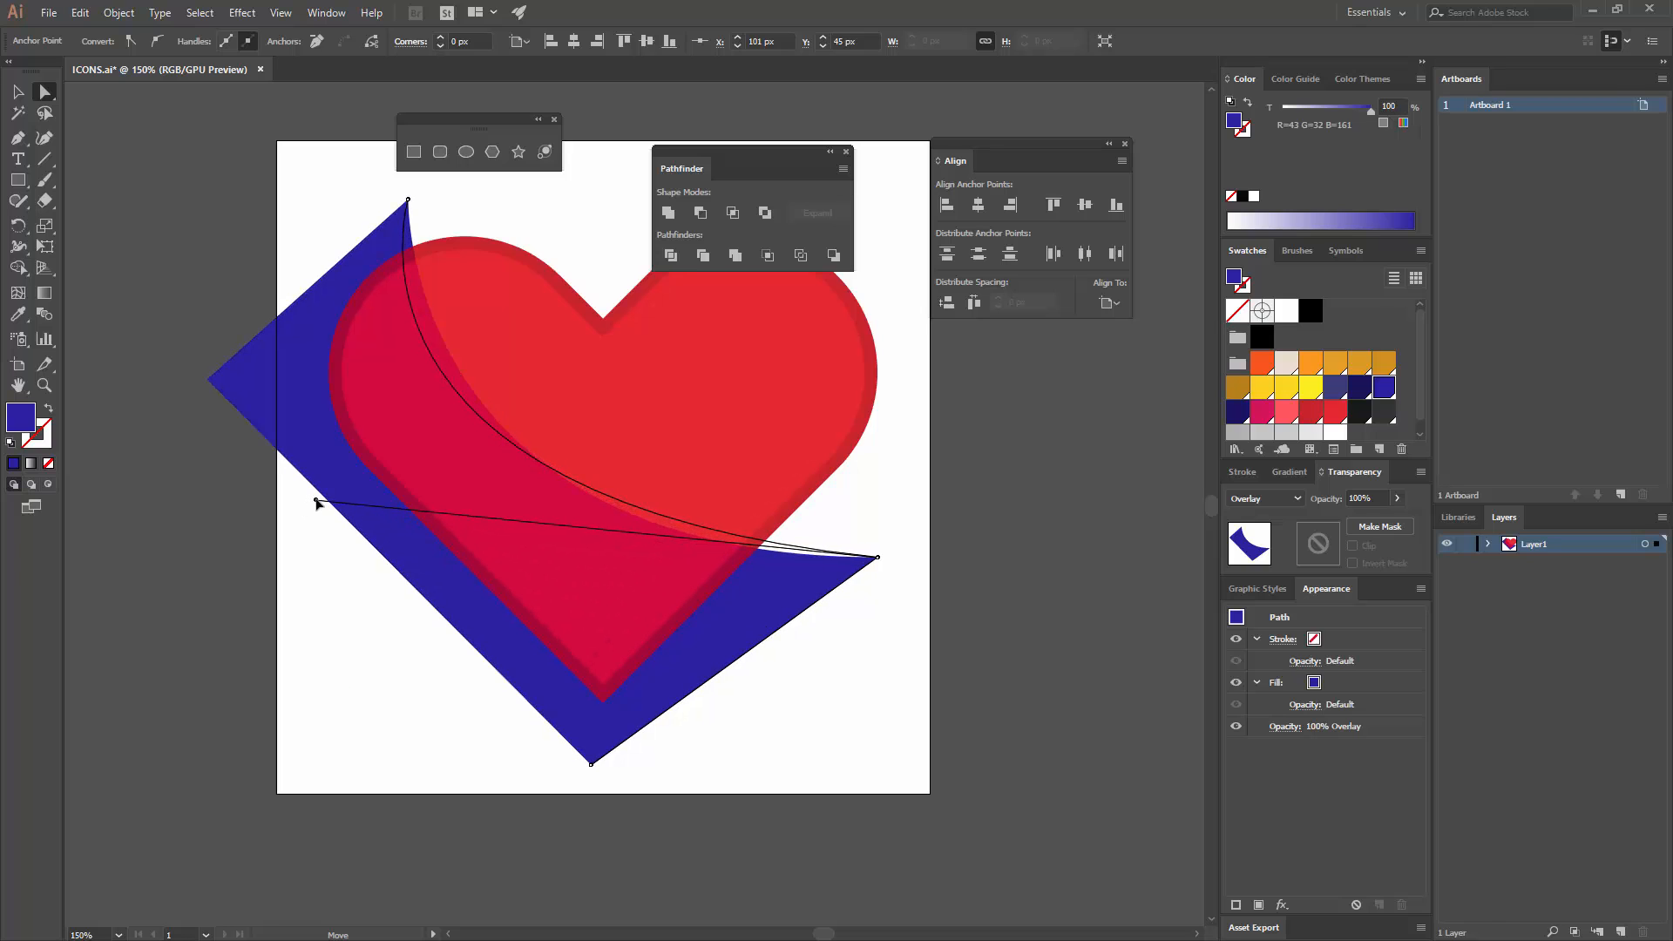
pyautogui.click(904, 580)
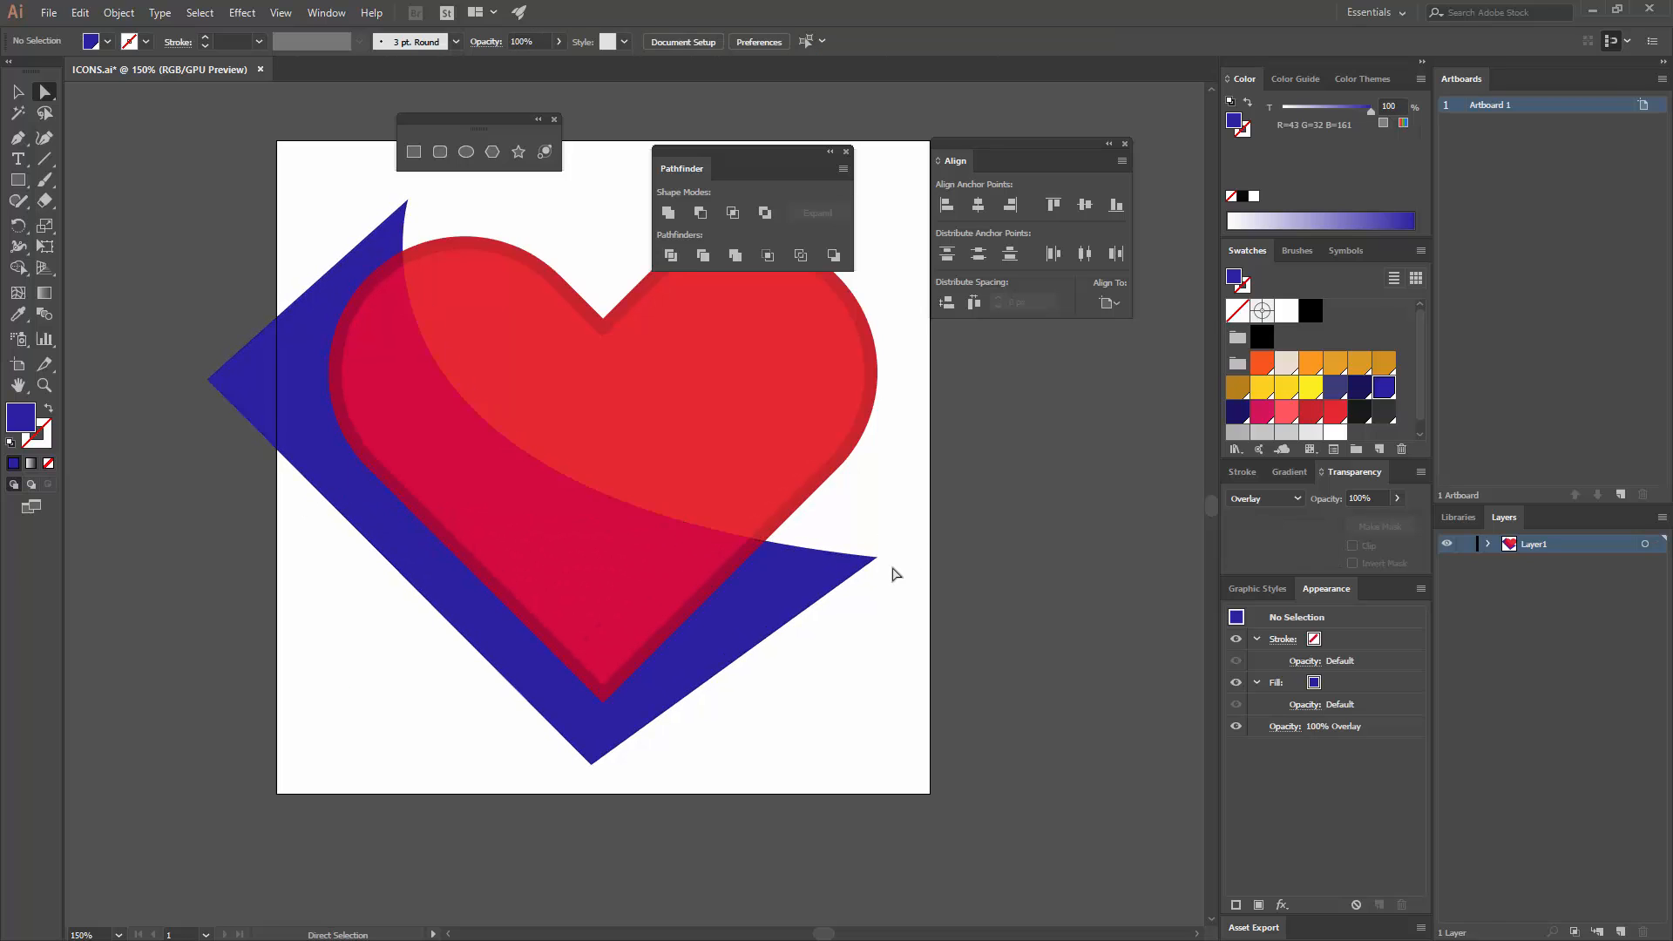
pyautogui.click(876, 547)
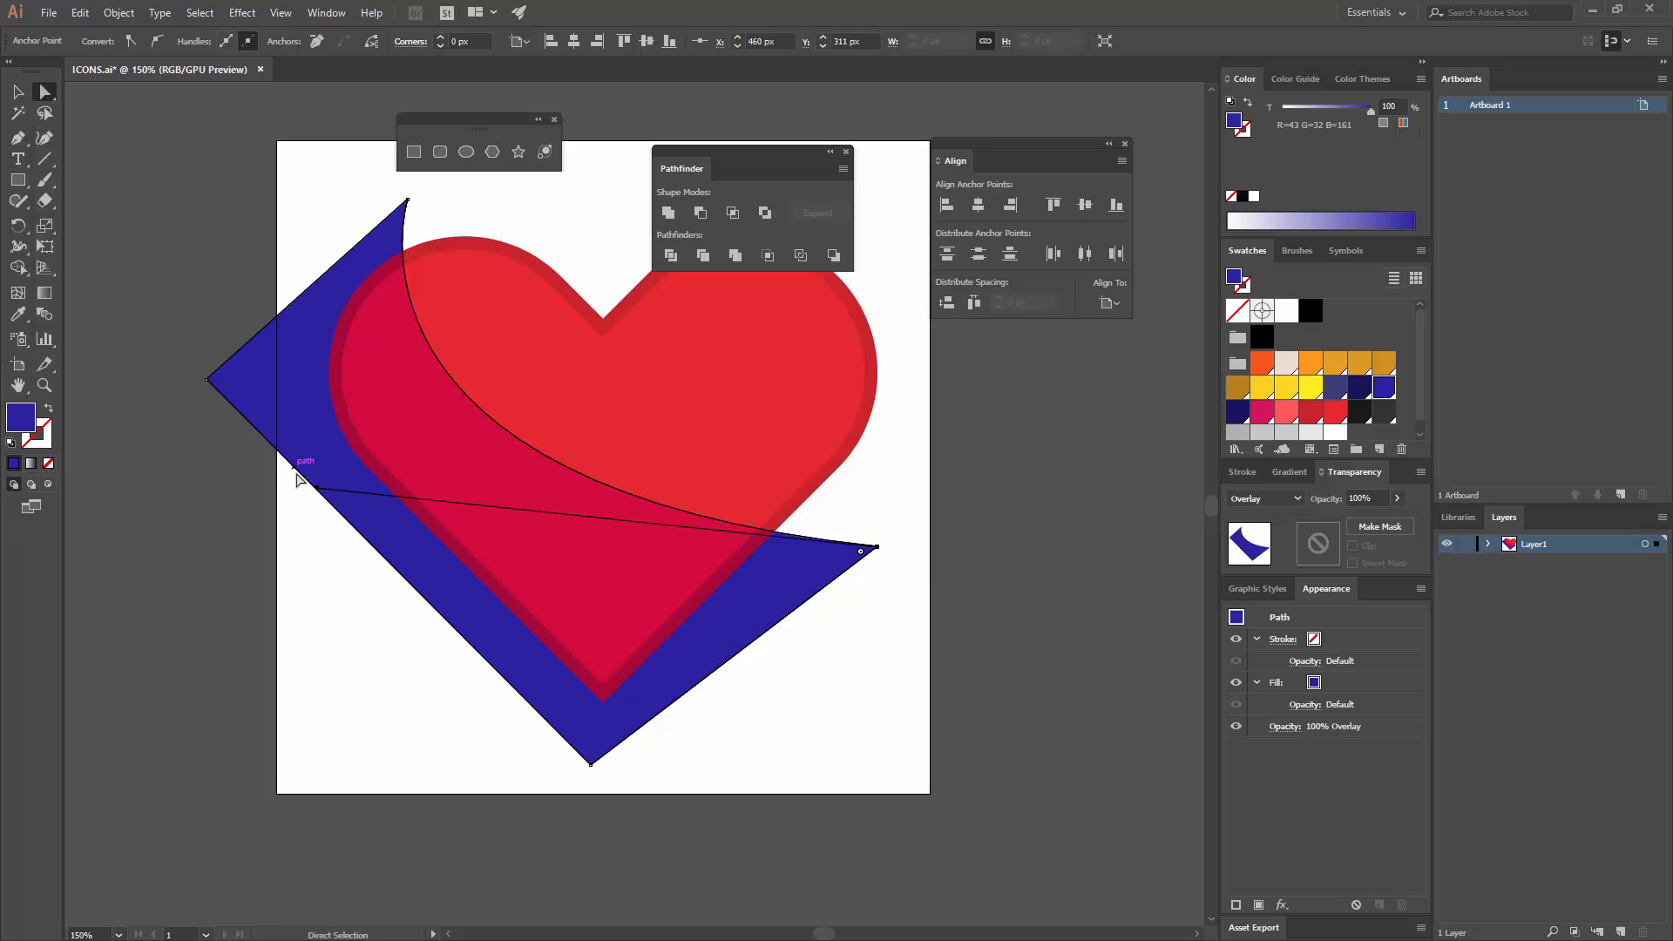
pyautogui.moveTo(315, 487); pyautogui.dragTo(300, 525)
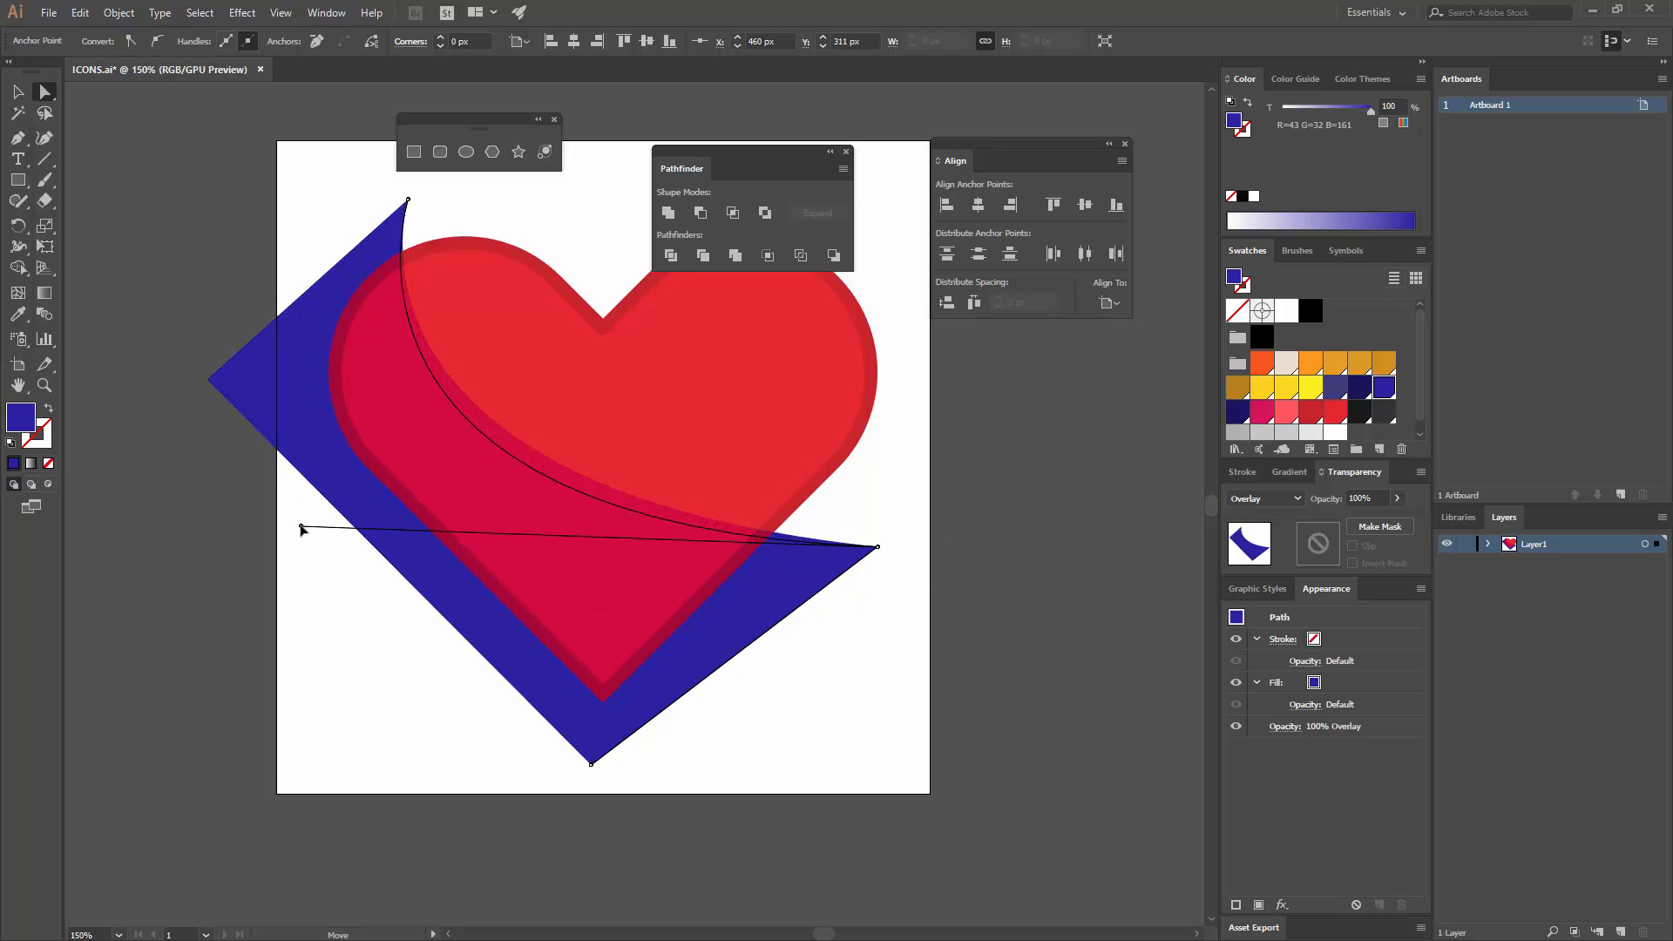
pyautogui.click(956, 453)
# - Change the shadow shape's fill to dark navy (R=24 G=18 B=89) and deselect it
pyautogui.press('v')
pyautogui.click(784, 575)
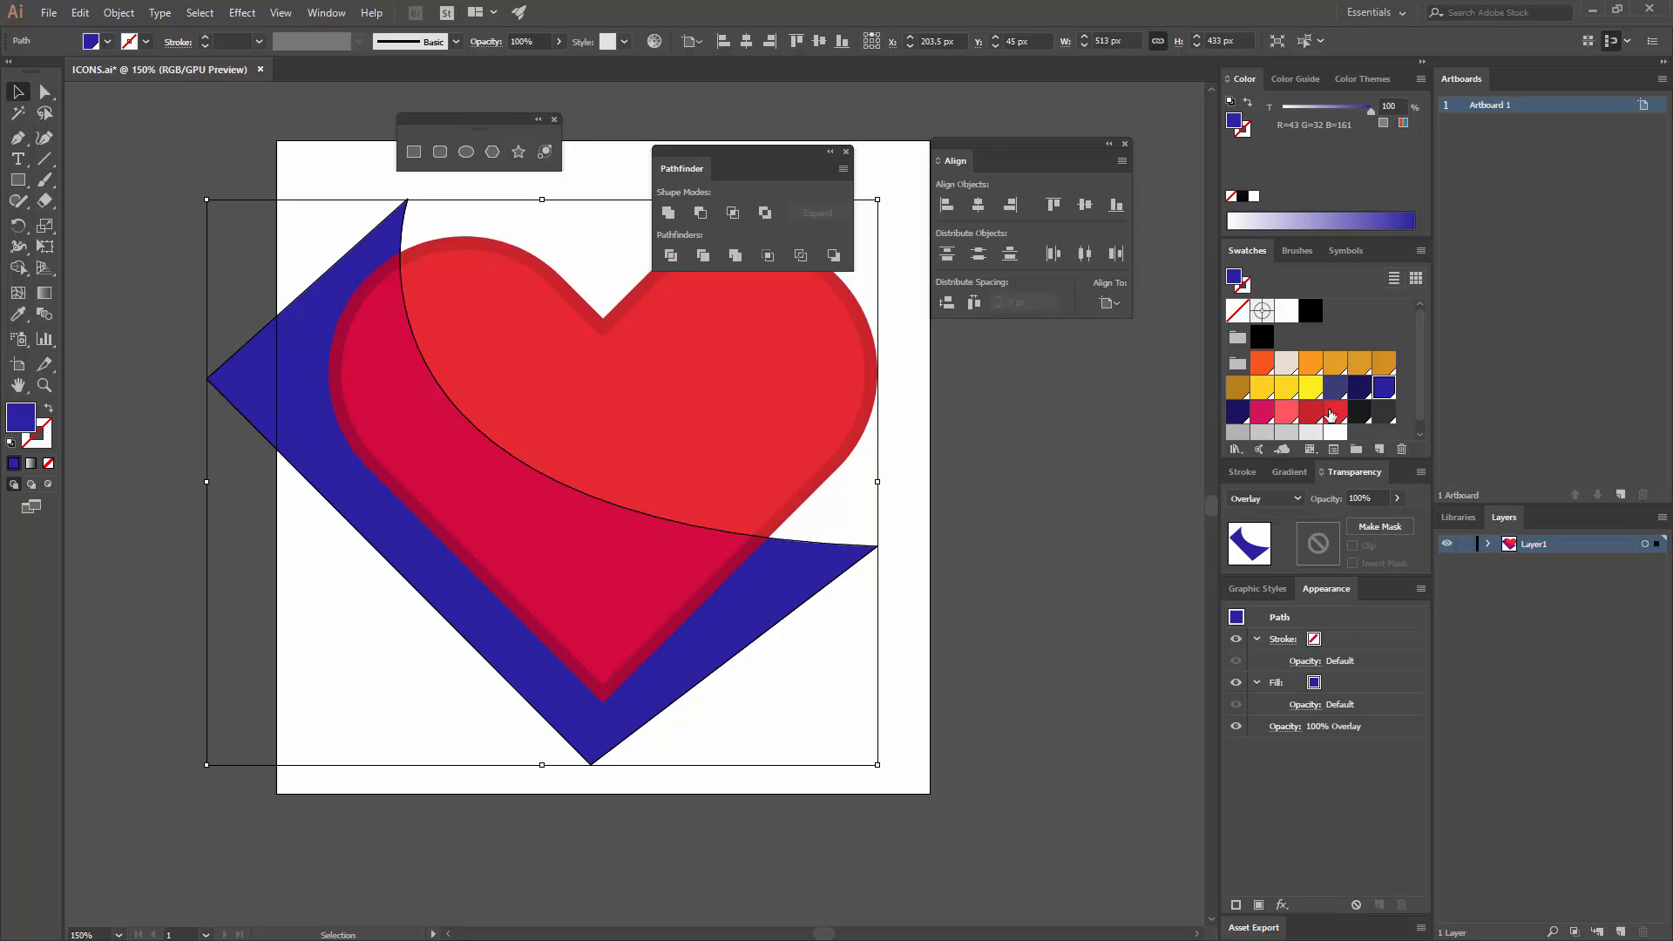
pyautogui.click(1358, 393)
pyautogui.click(1027, 462)
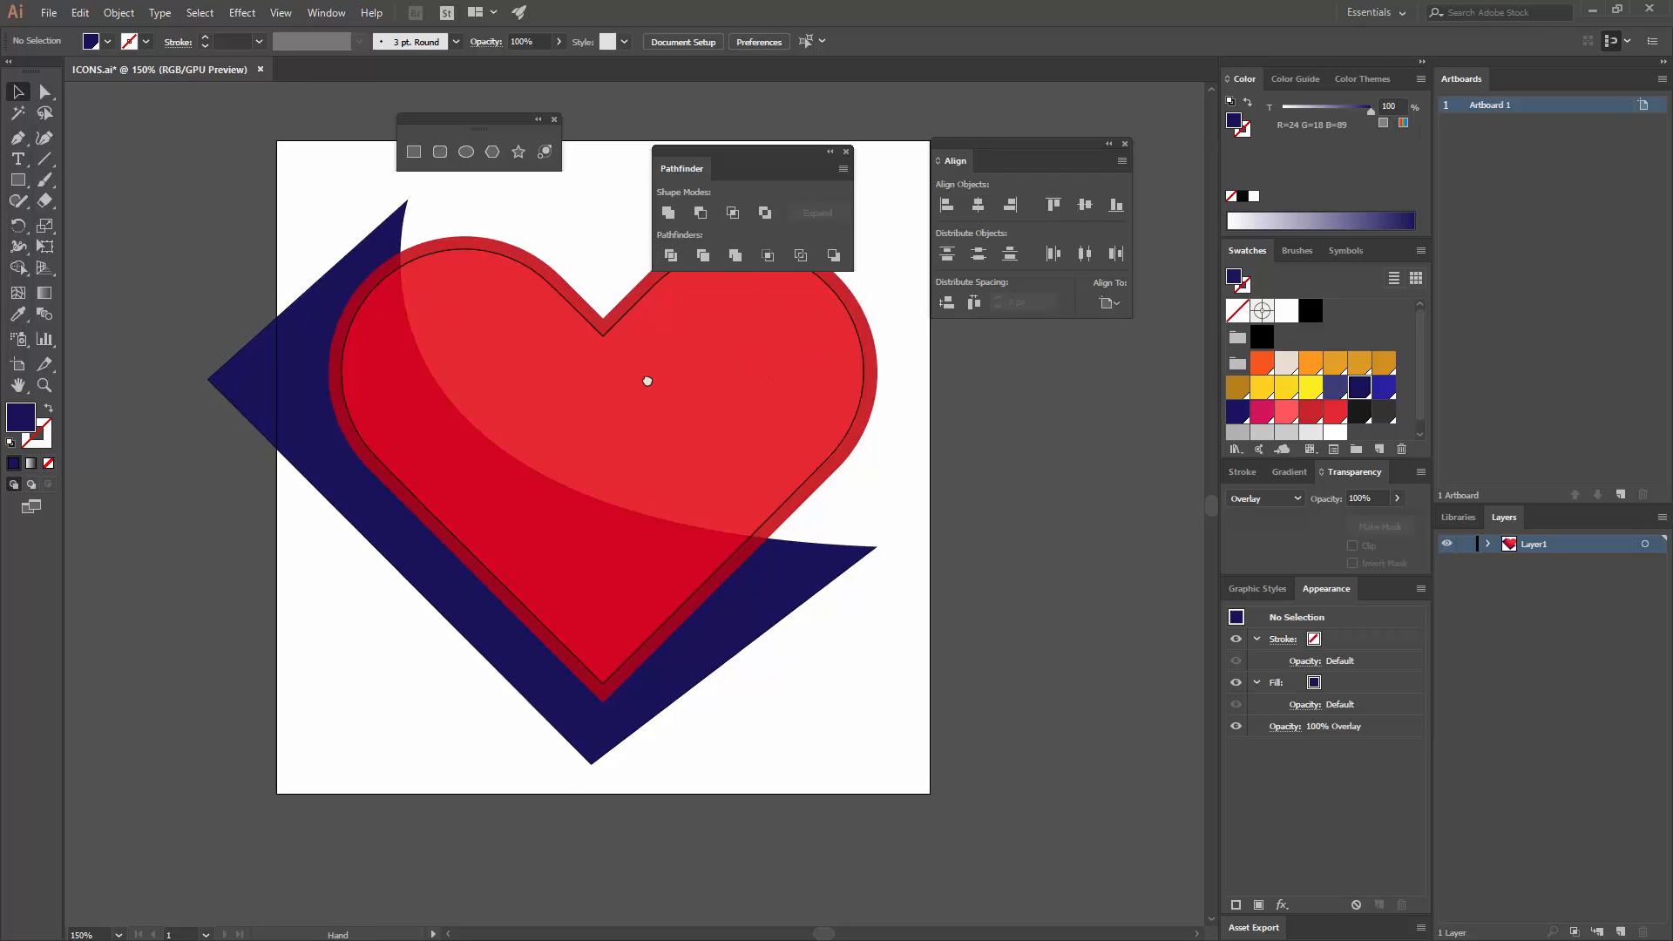
# - Draw a circle about 147 px in diameter inside the heart's right lobe and deselect it
pyautogui.press('space')
pyautogui.moveTo(646, 377); pyautogui.dragTo(568, 405)
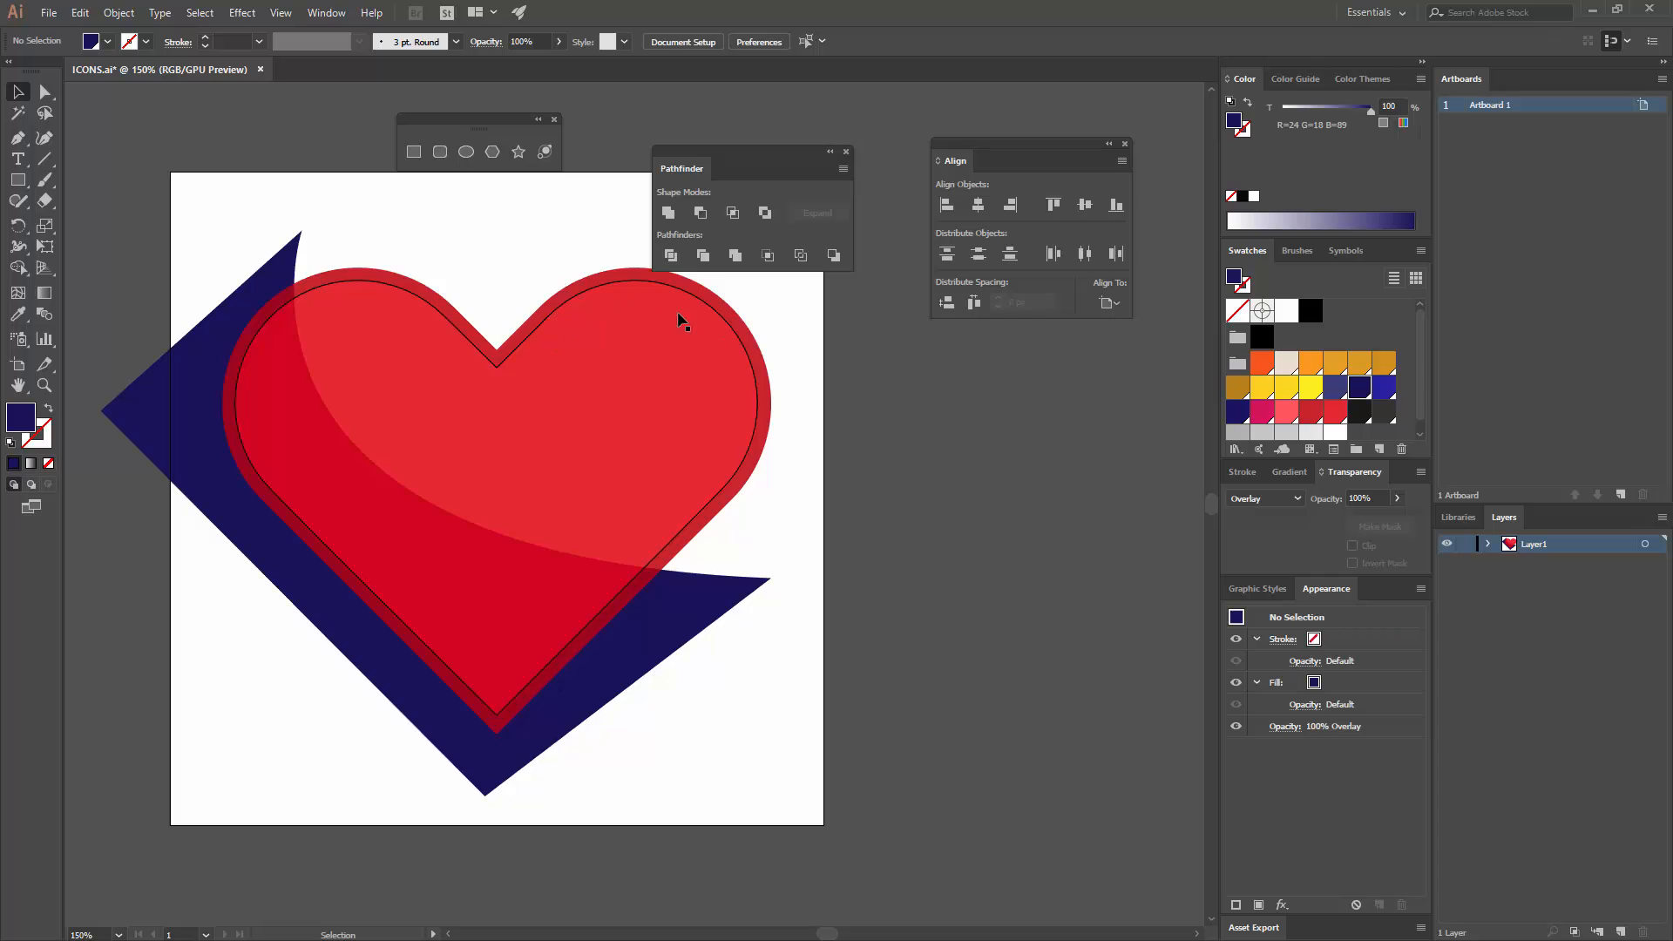
pyautogui.click(465, 152)
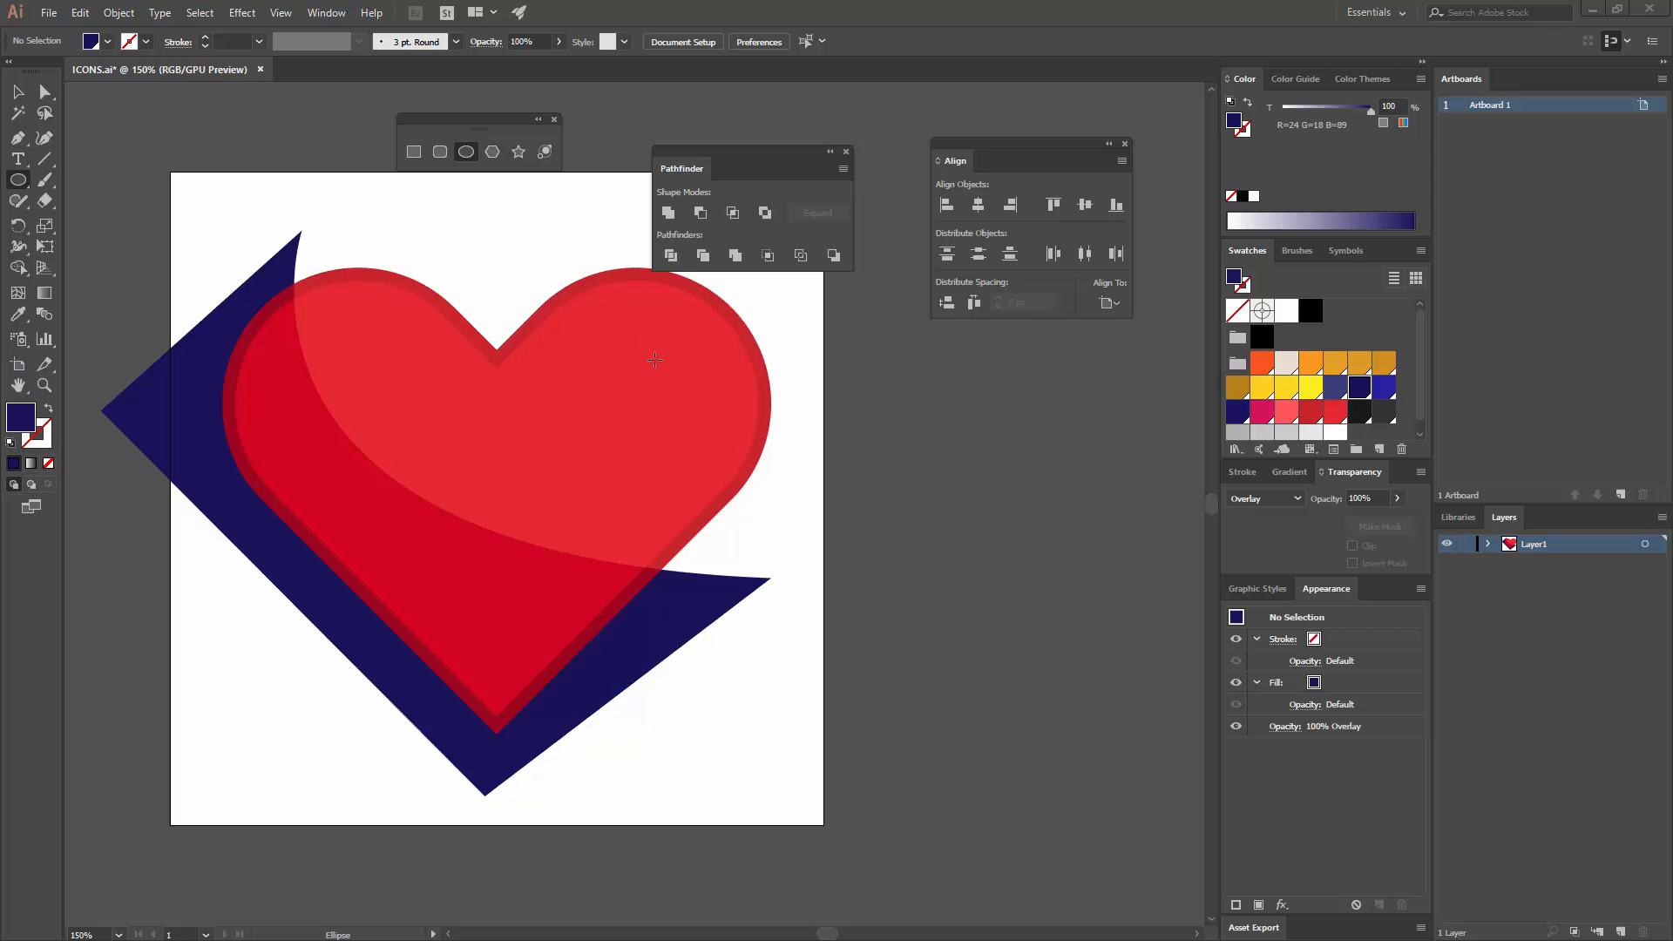
pyautogui.moveTo(557, 310); pyautogui.dragTo(673, 427)
pyautogui.click(19, 92)
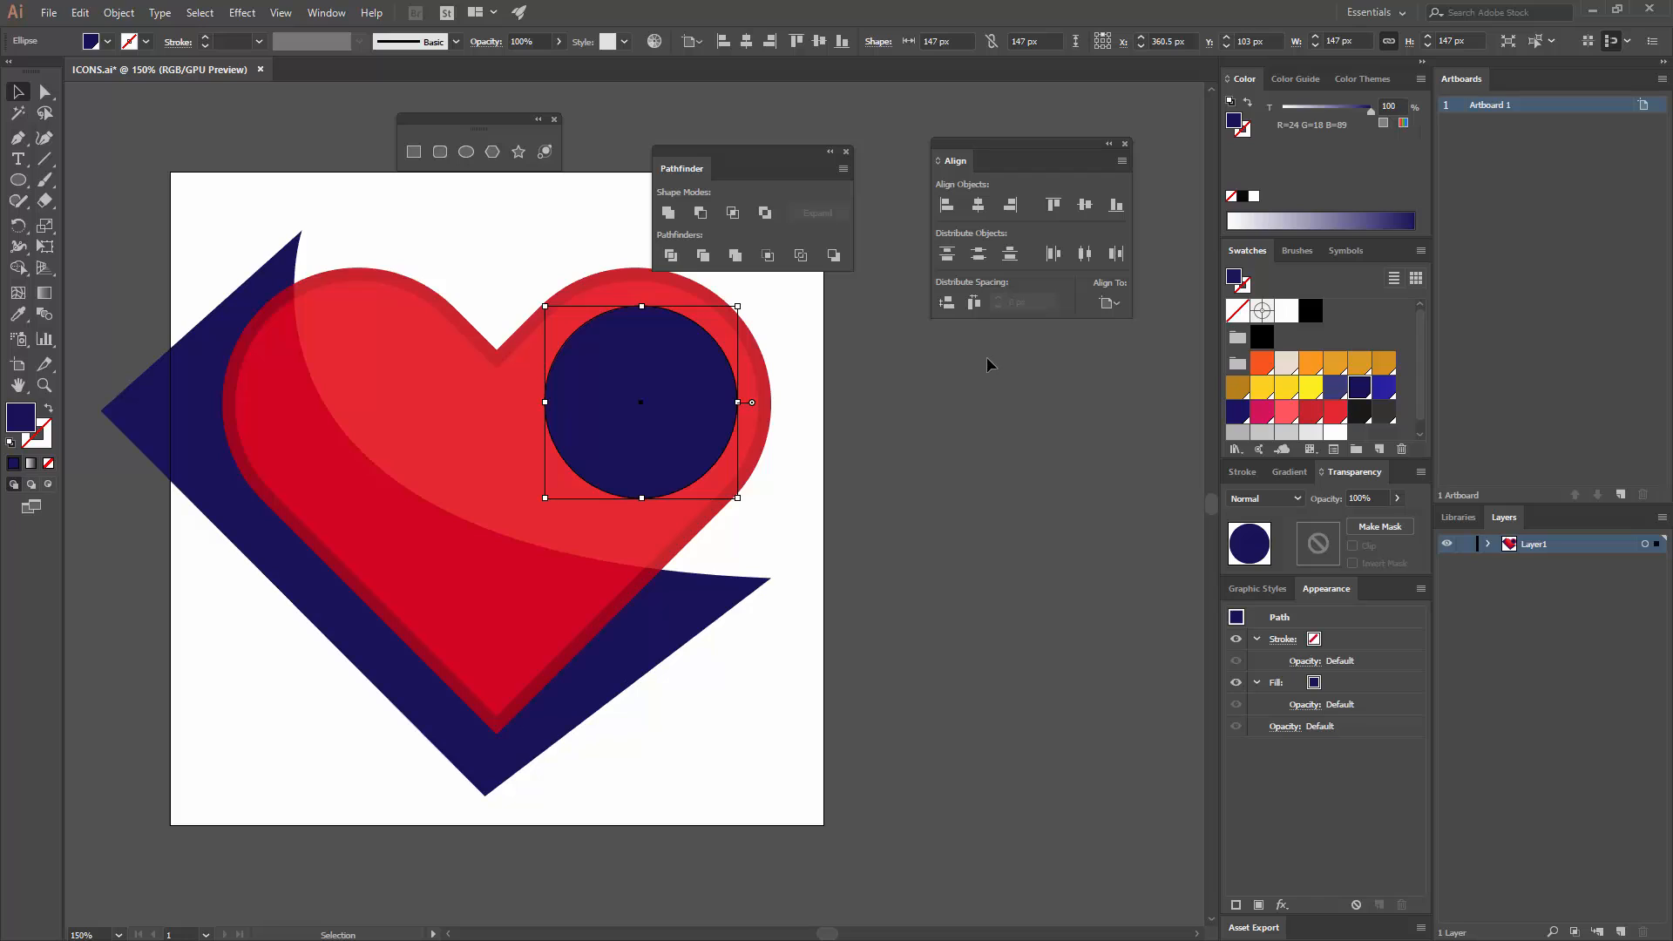
pyautogui.click(909, 388)
# - Fill the circle with light red (R=255 G=86 B=94) and deselect it
pyautogui.click(662, 435)
pyautogui.click(1288, 416)
pyautogui.click(969, 486)
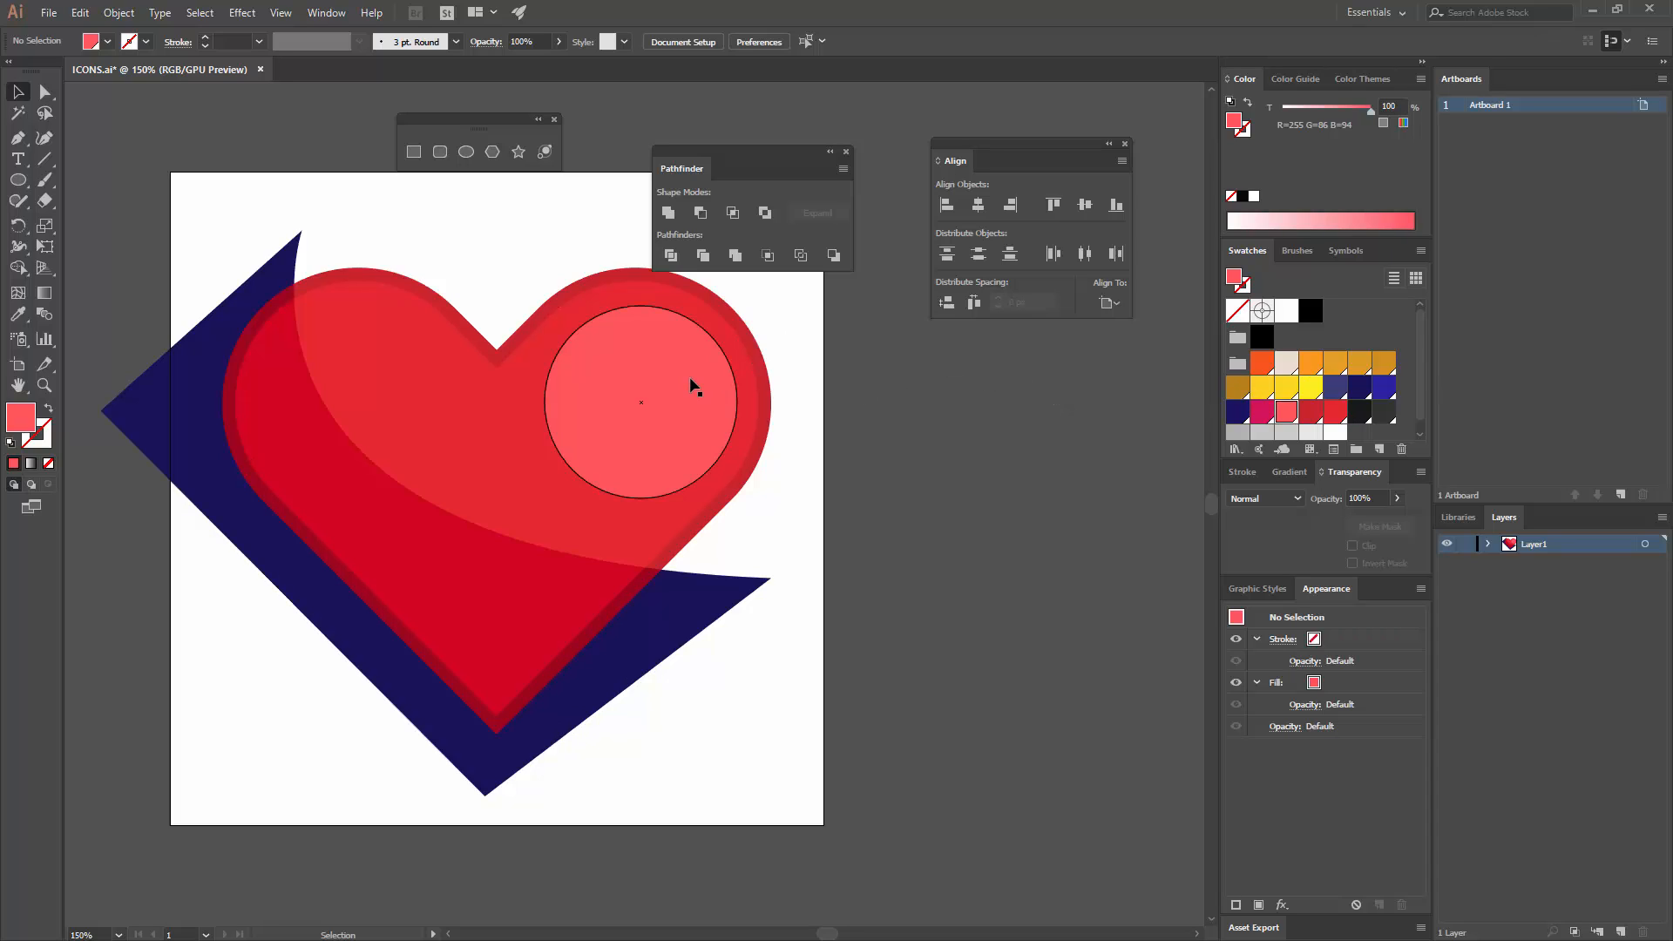
# - Duplicate the circle about 17 px left and 28 px down, and subtract the copy from the original to leave a crescent highlight
pyautogui.moveTo(694, 376); pyautogui.dragTo(672, 410)
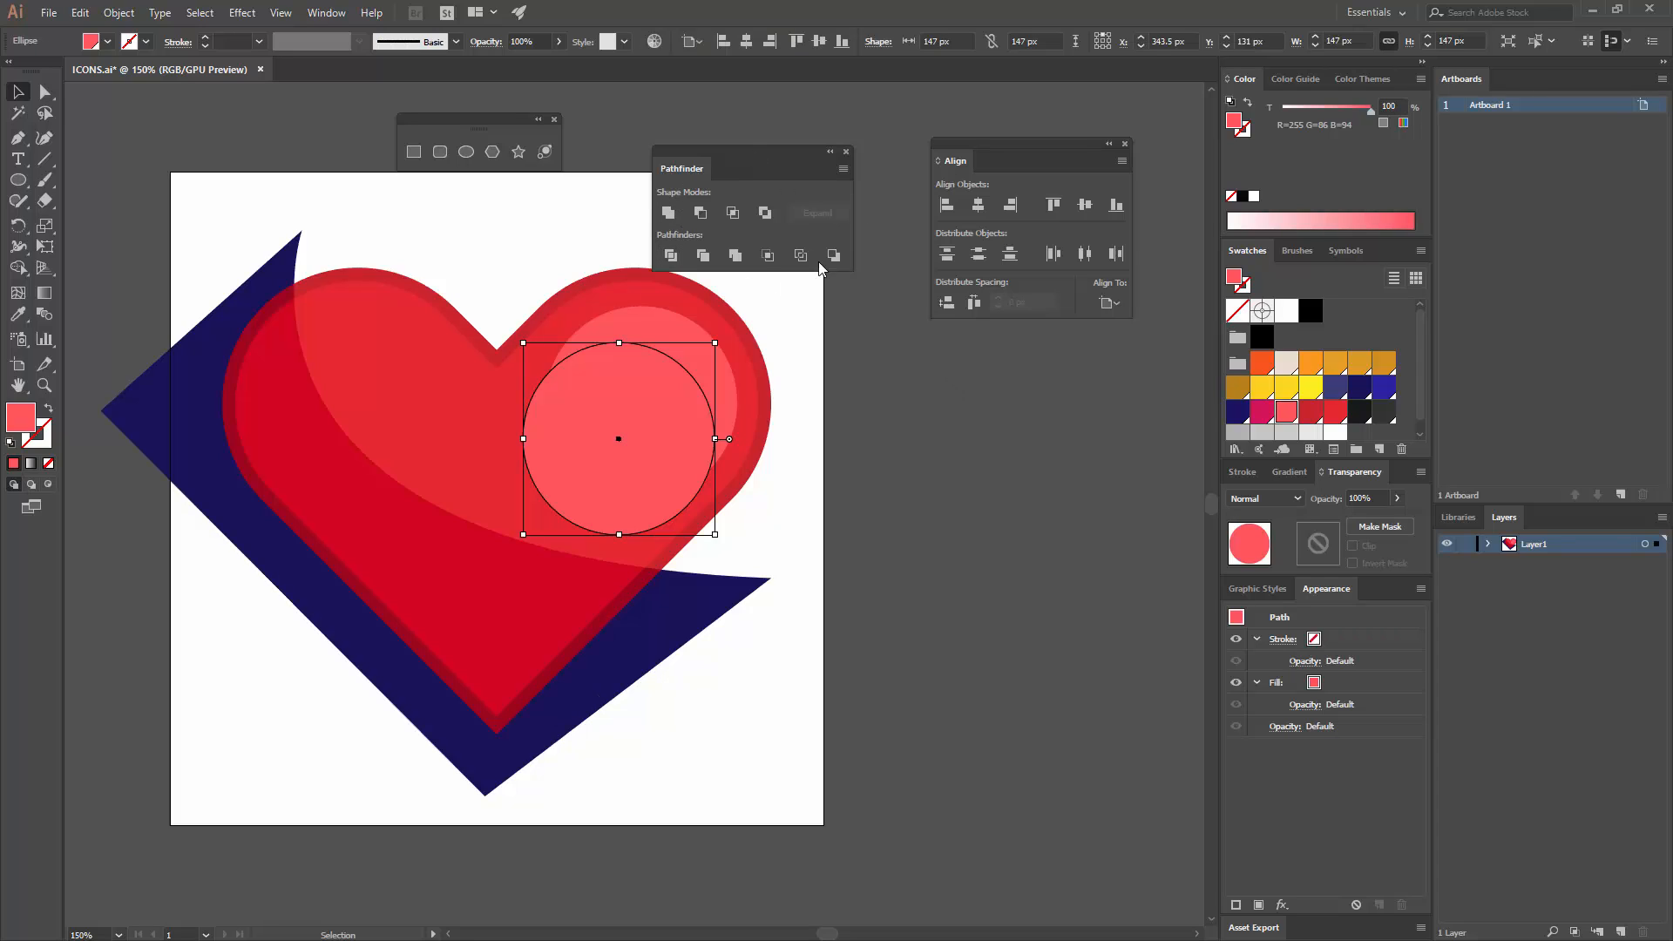
pyautogui.keyDown('shift'); pyautogui.click(725, 385); pyautogui.keyUp('shift')
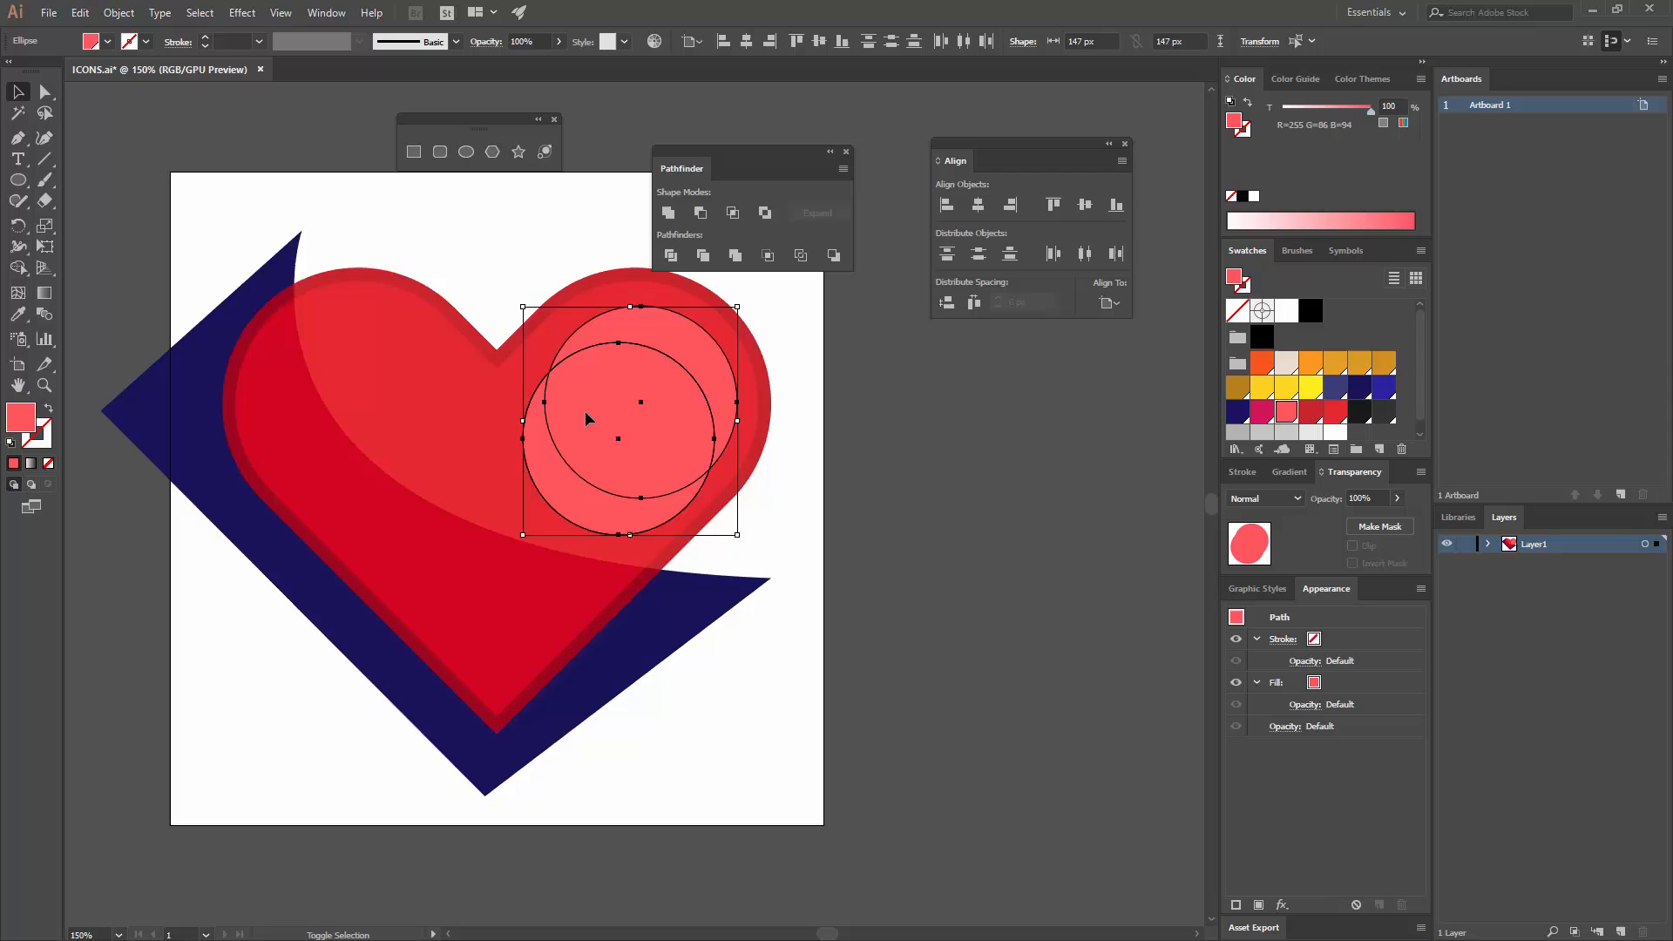
pyautogui.click(700, 215)
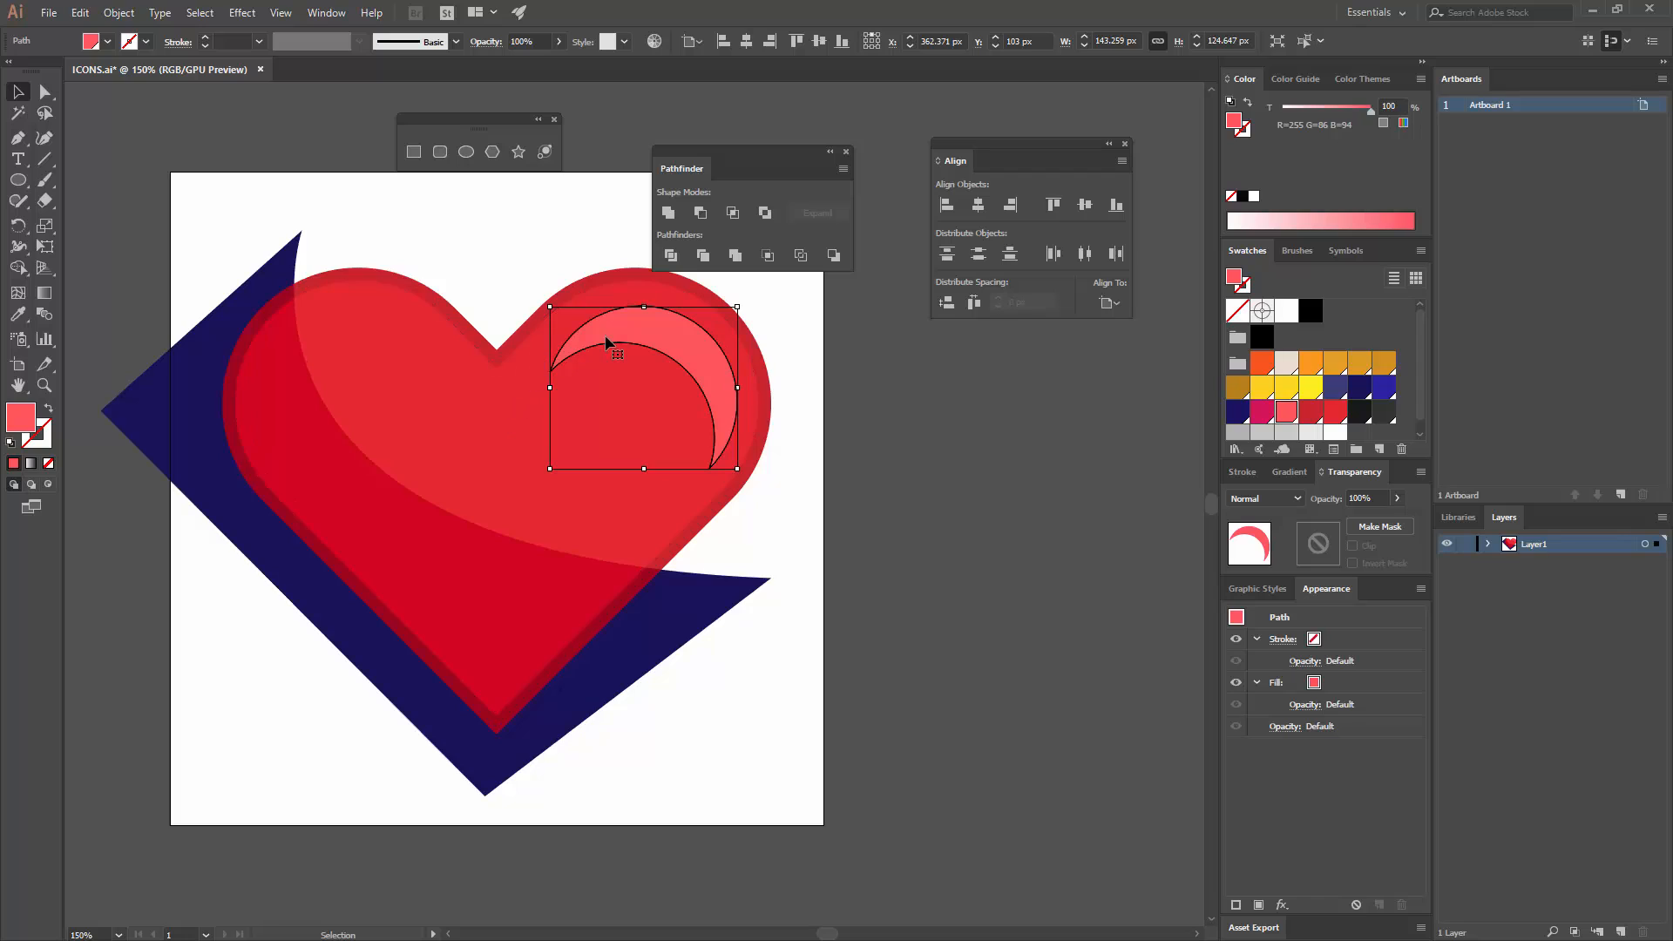
pyautogui.click(991, 473)
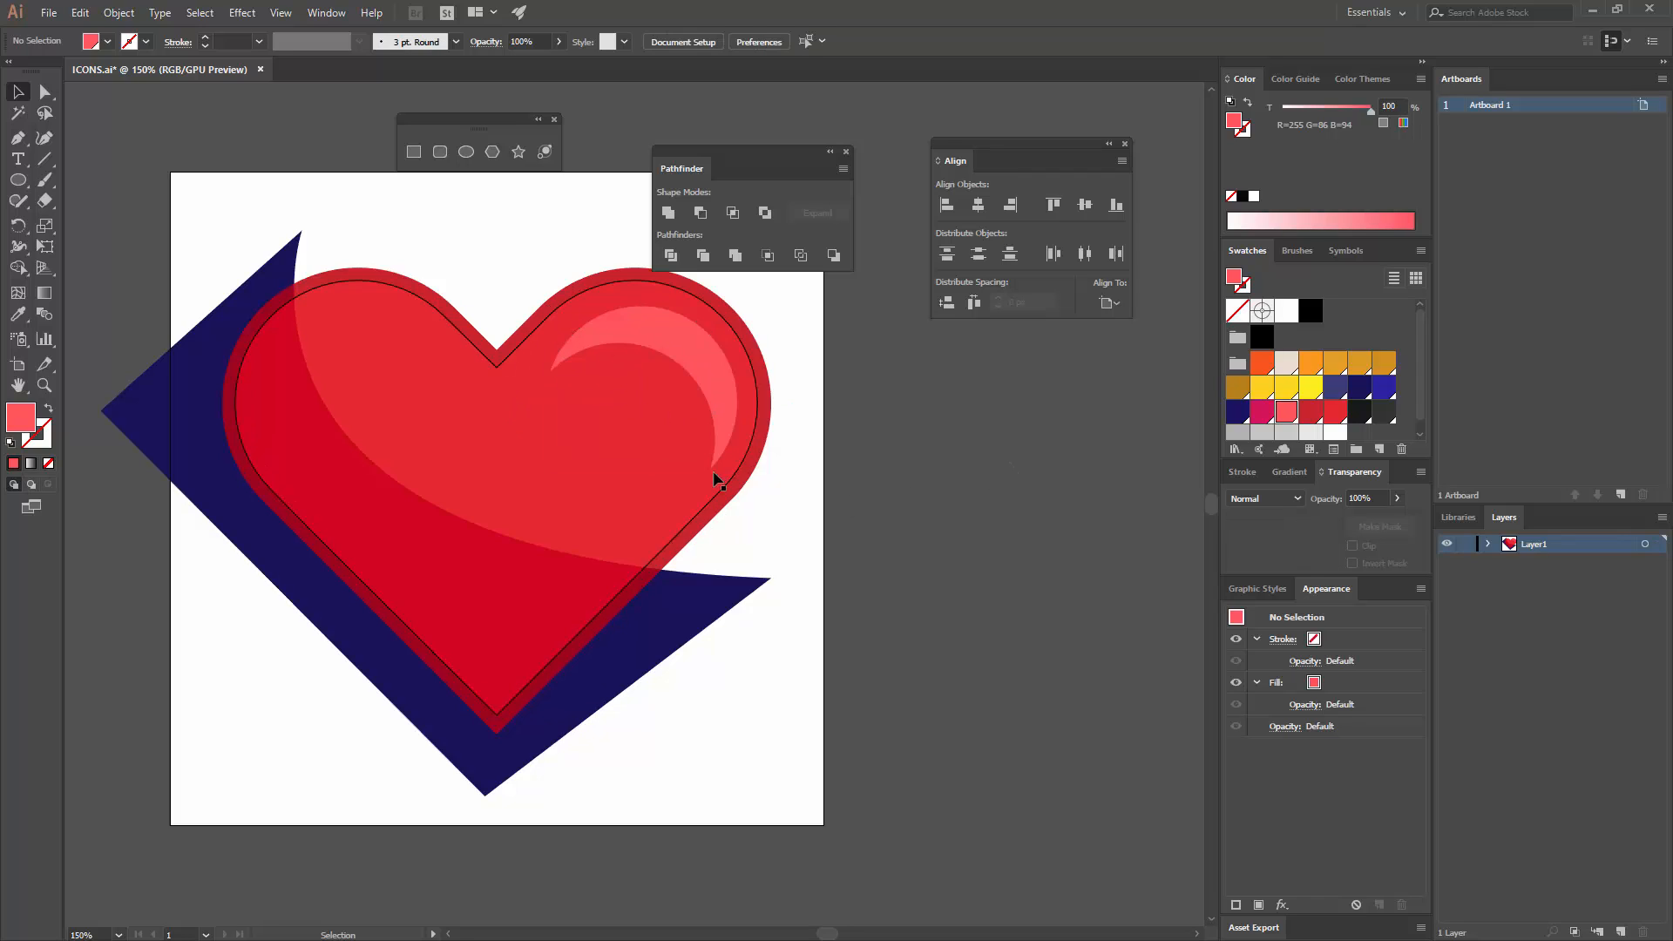
# - Round off both pointed ends of the crescent highlight with its live corners and deselect it
pyautogui.click(42, 90)
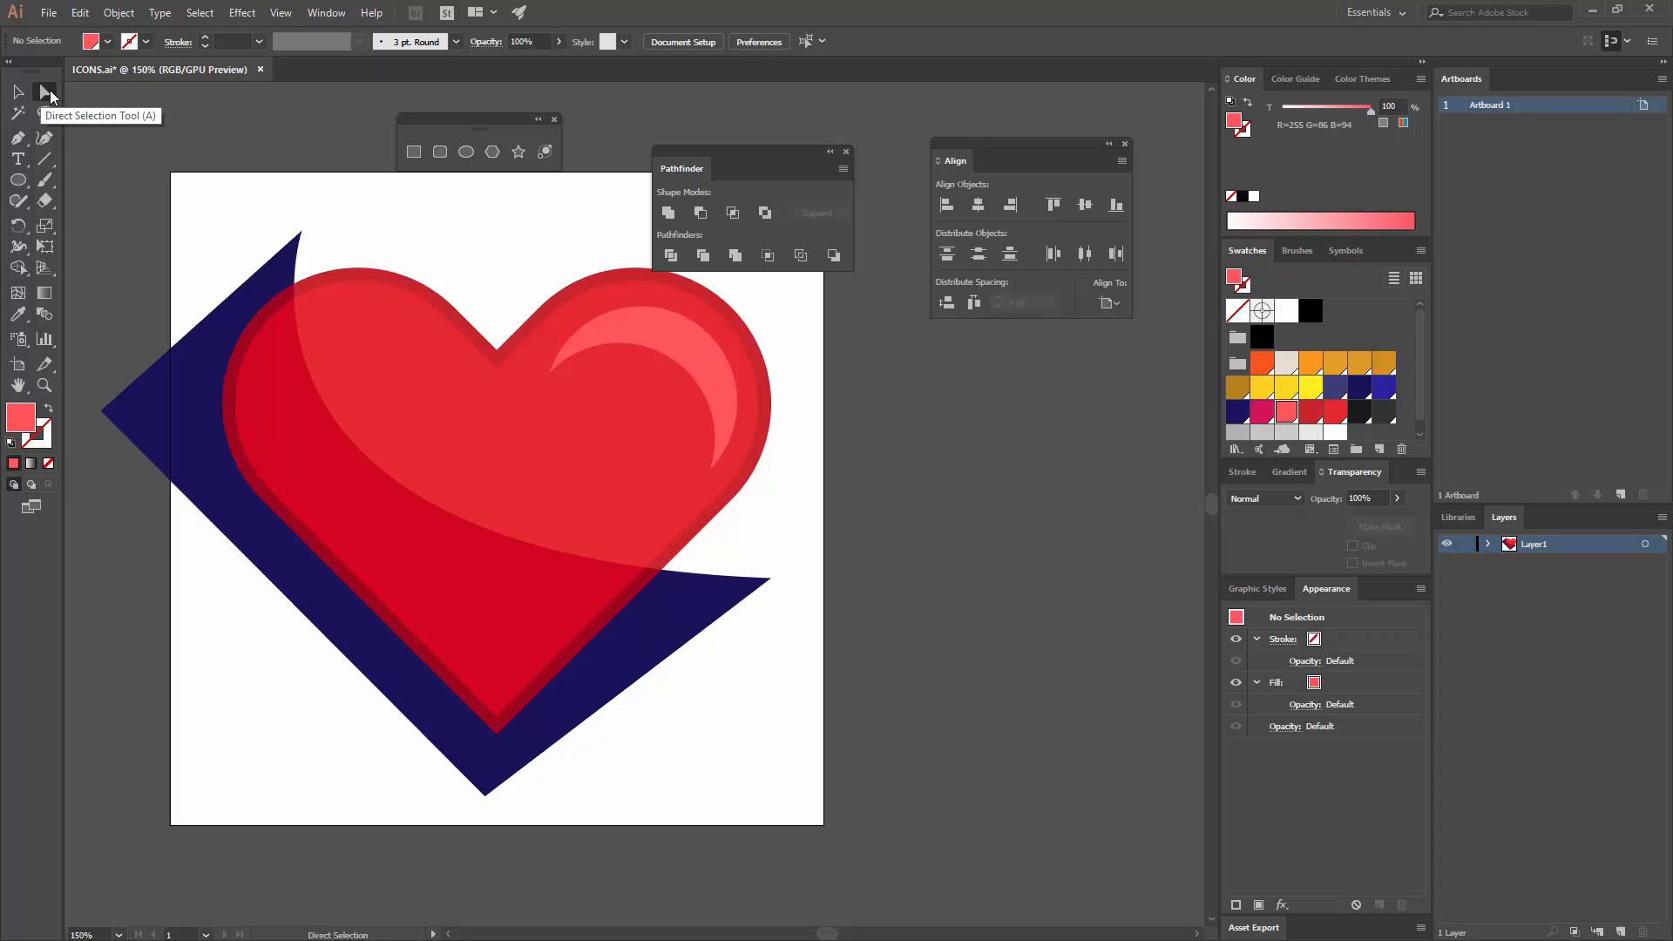
pyautogui.click(714, 465)
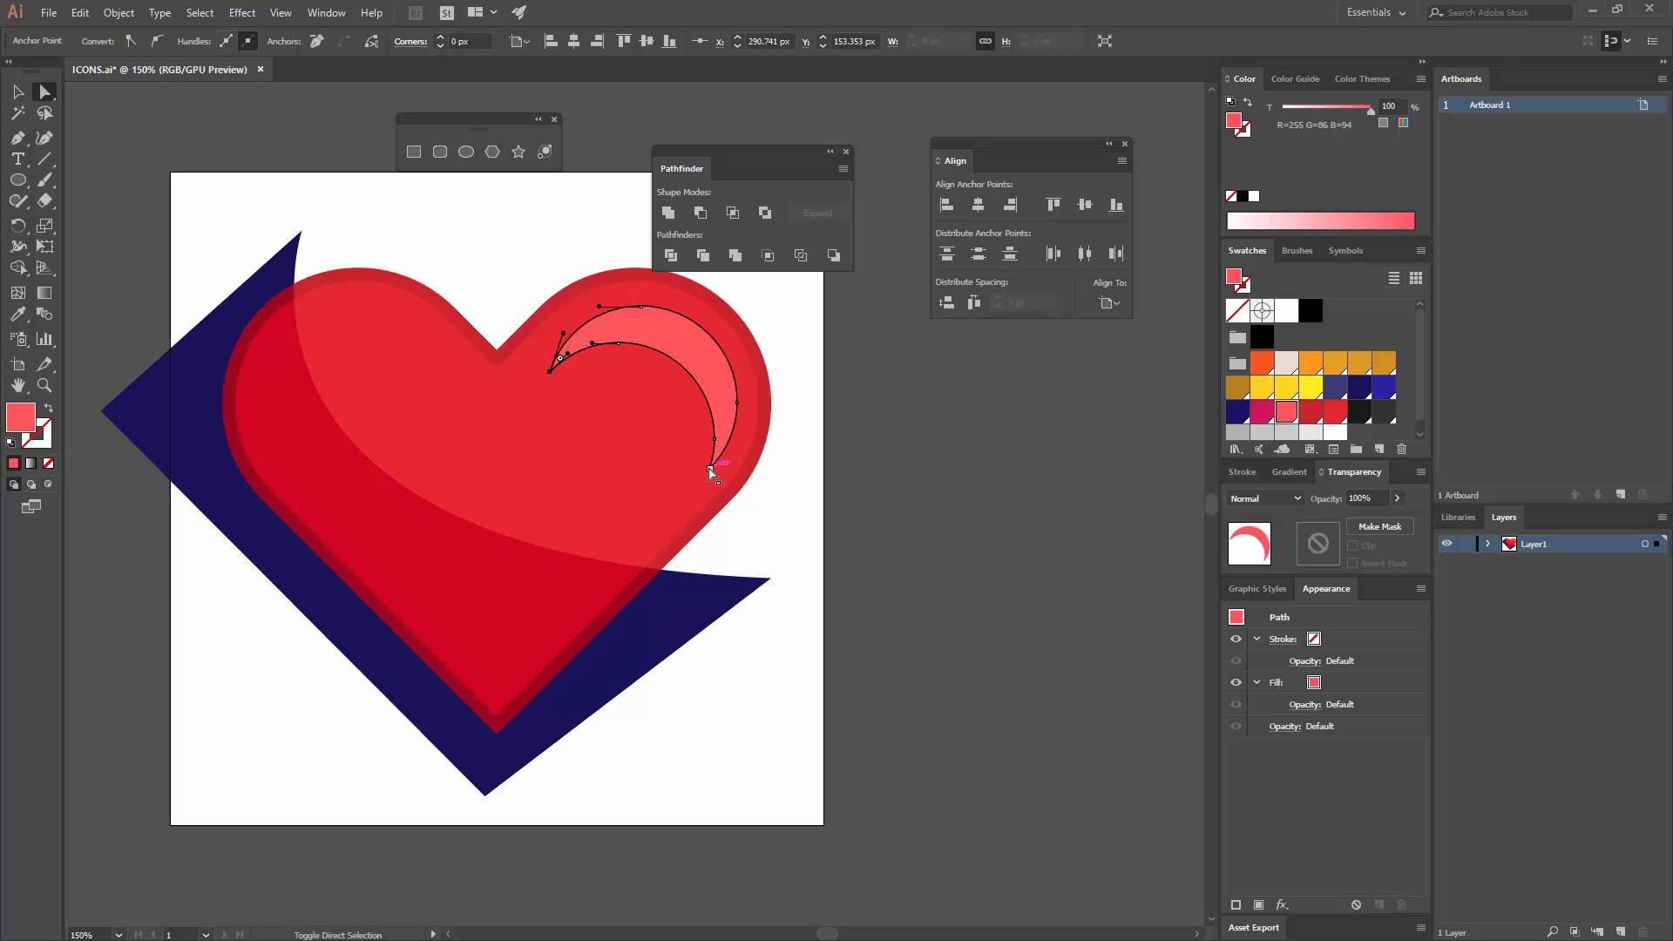
pyautogui.click(714, 460)
pyautogui.moveTo(718, 454); pyautogui.dragTo(730, 425)
pyautogui.click(864, 421)
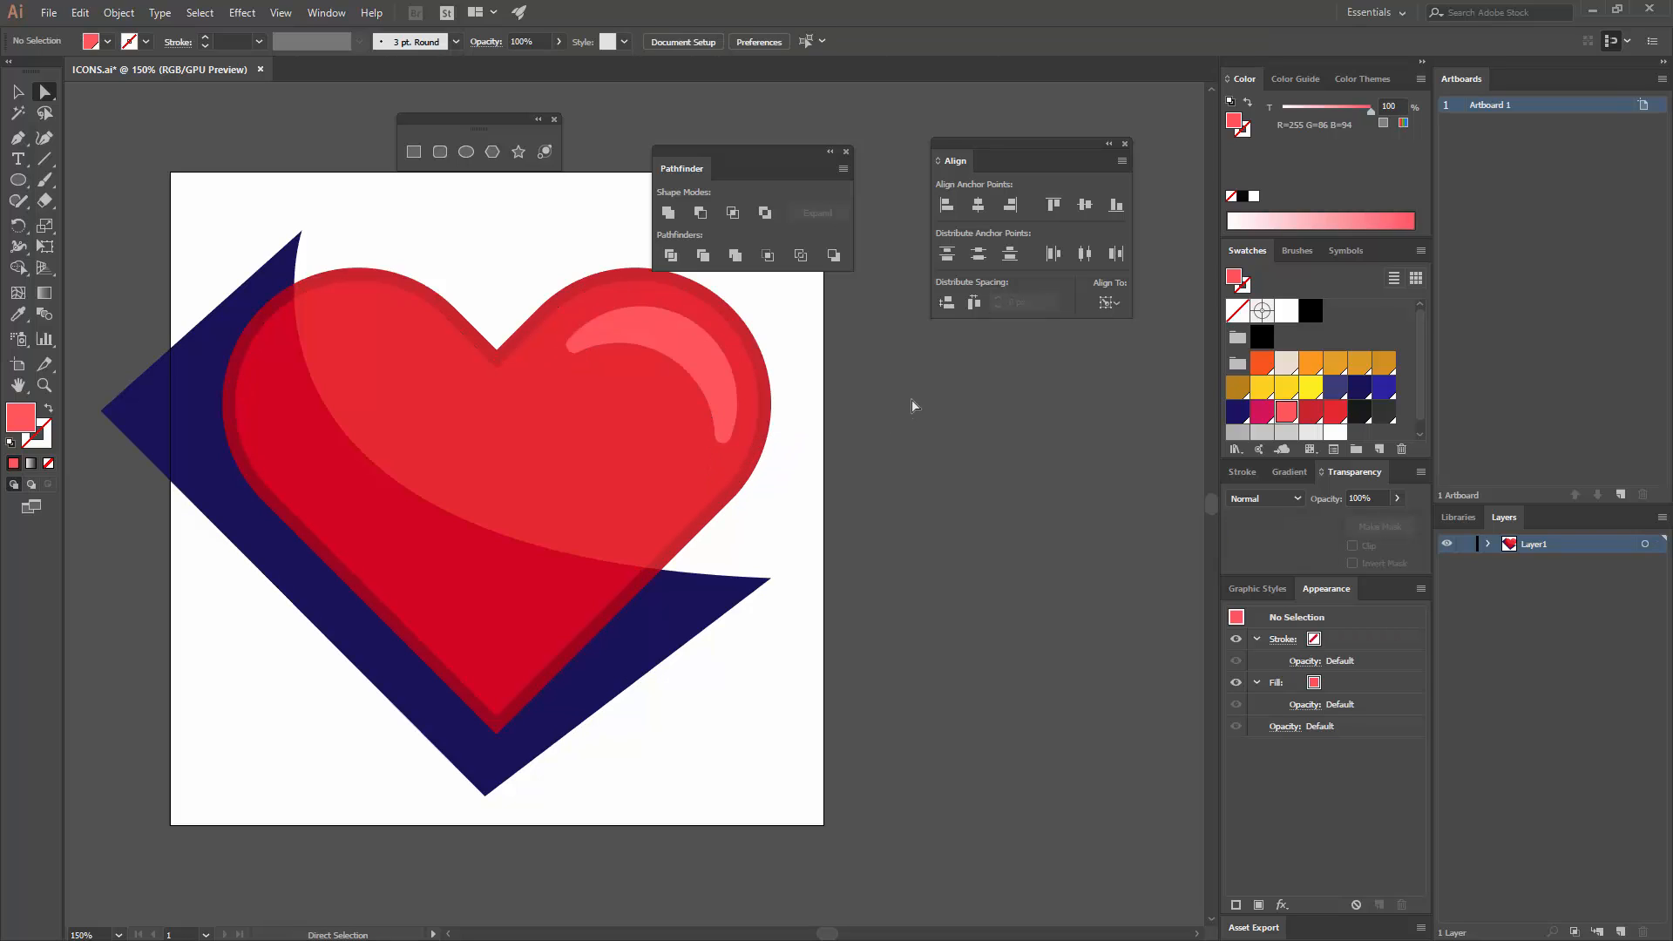
# - Shift the crescent highlight a few pixels left within the heart's right lobe and deselect it
pyautogui.press('v')
pyautogui.moveTo(709, 390); pyautogui.dragTo(704, 390)
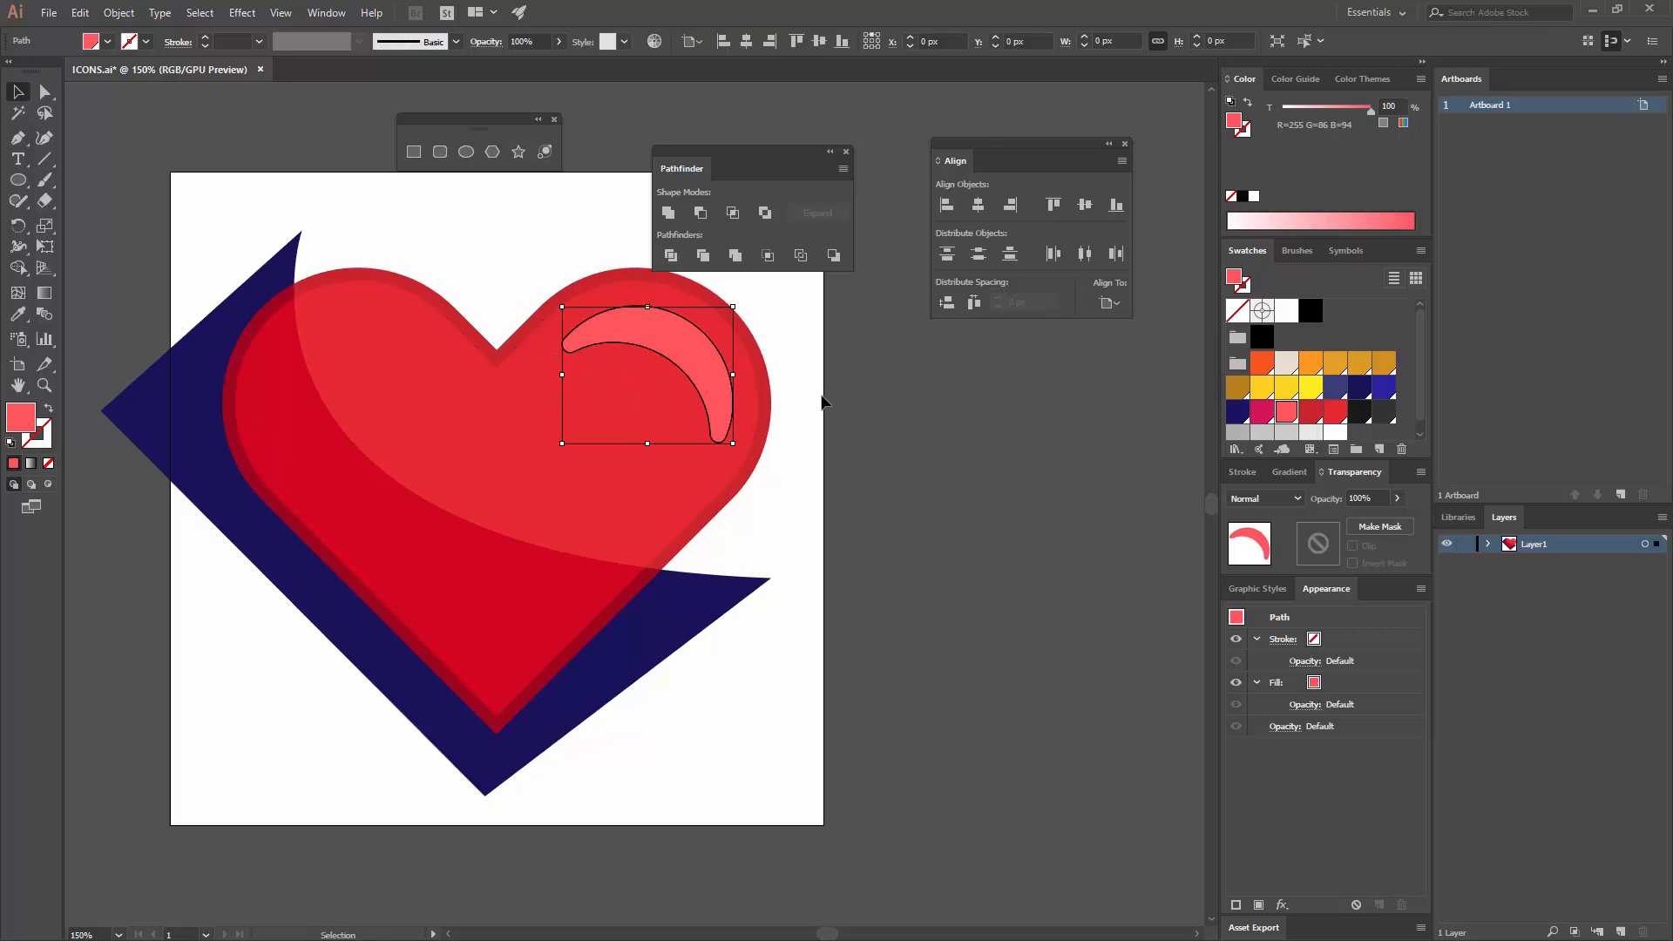
pyautogui.click(823, 397)
pyautogui.click(709, 379)
pyautogui.click(897, 401)
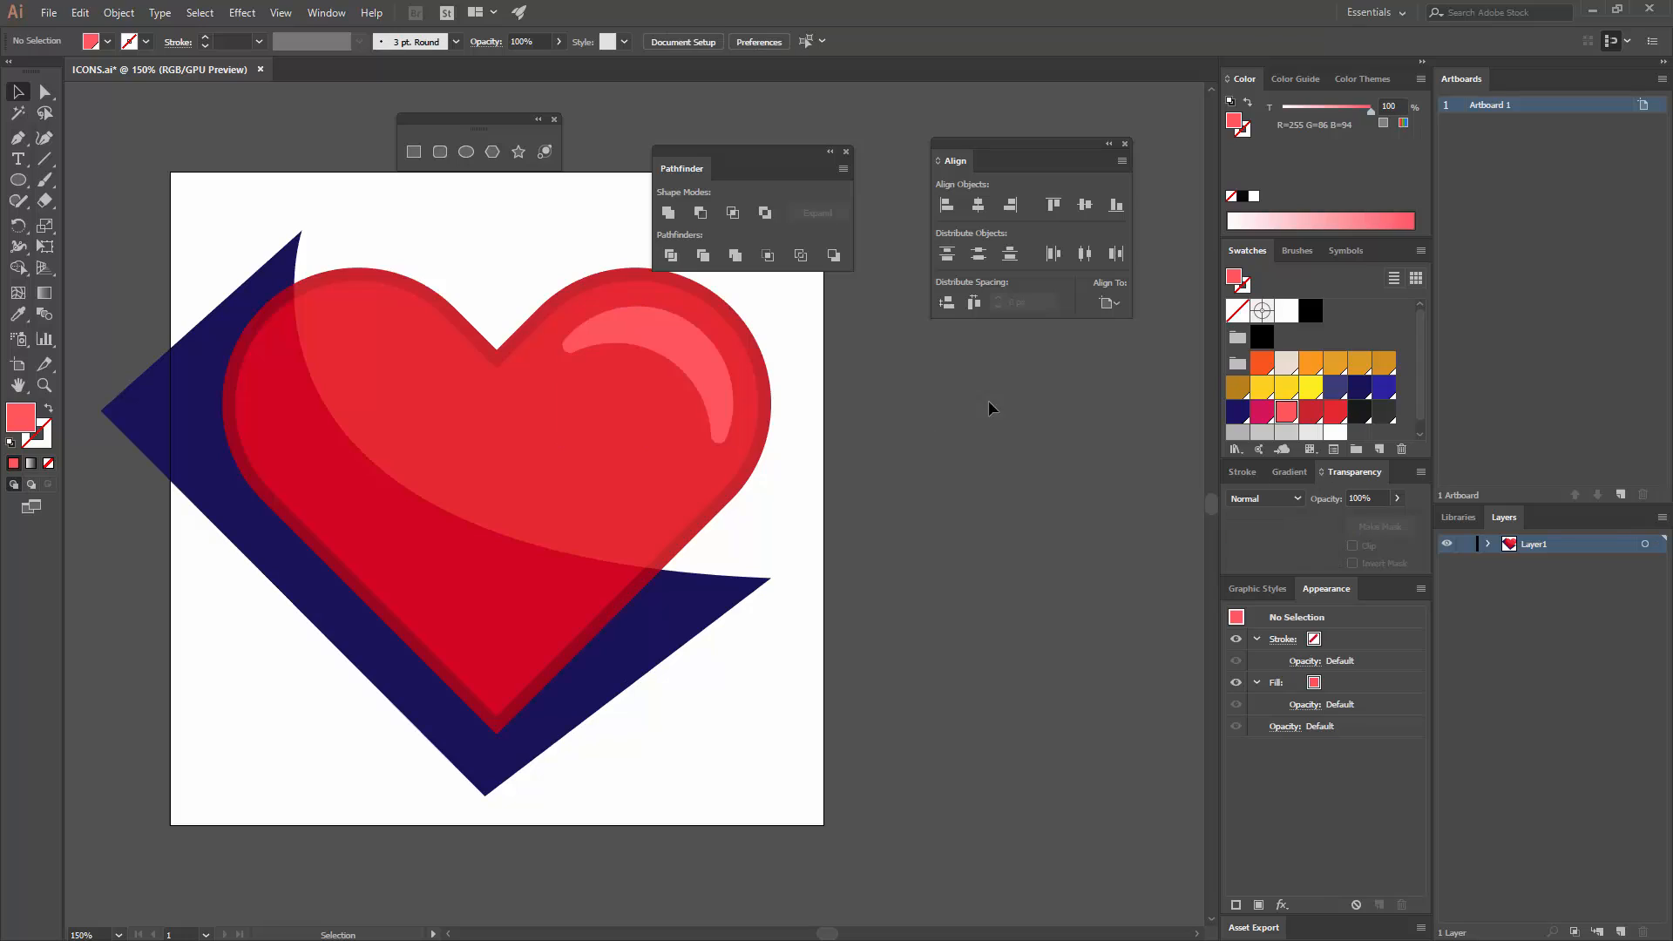
# - Set the crescent highlight's opacity to 80% and deselect it
pyautogui.click(717, 363)
pyautogui.click(1378, 498)
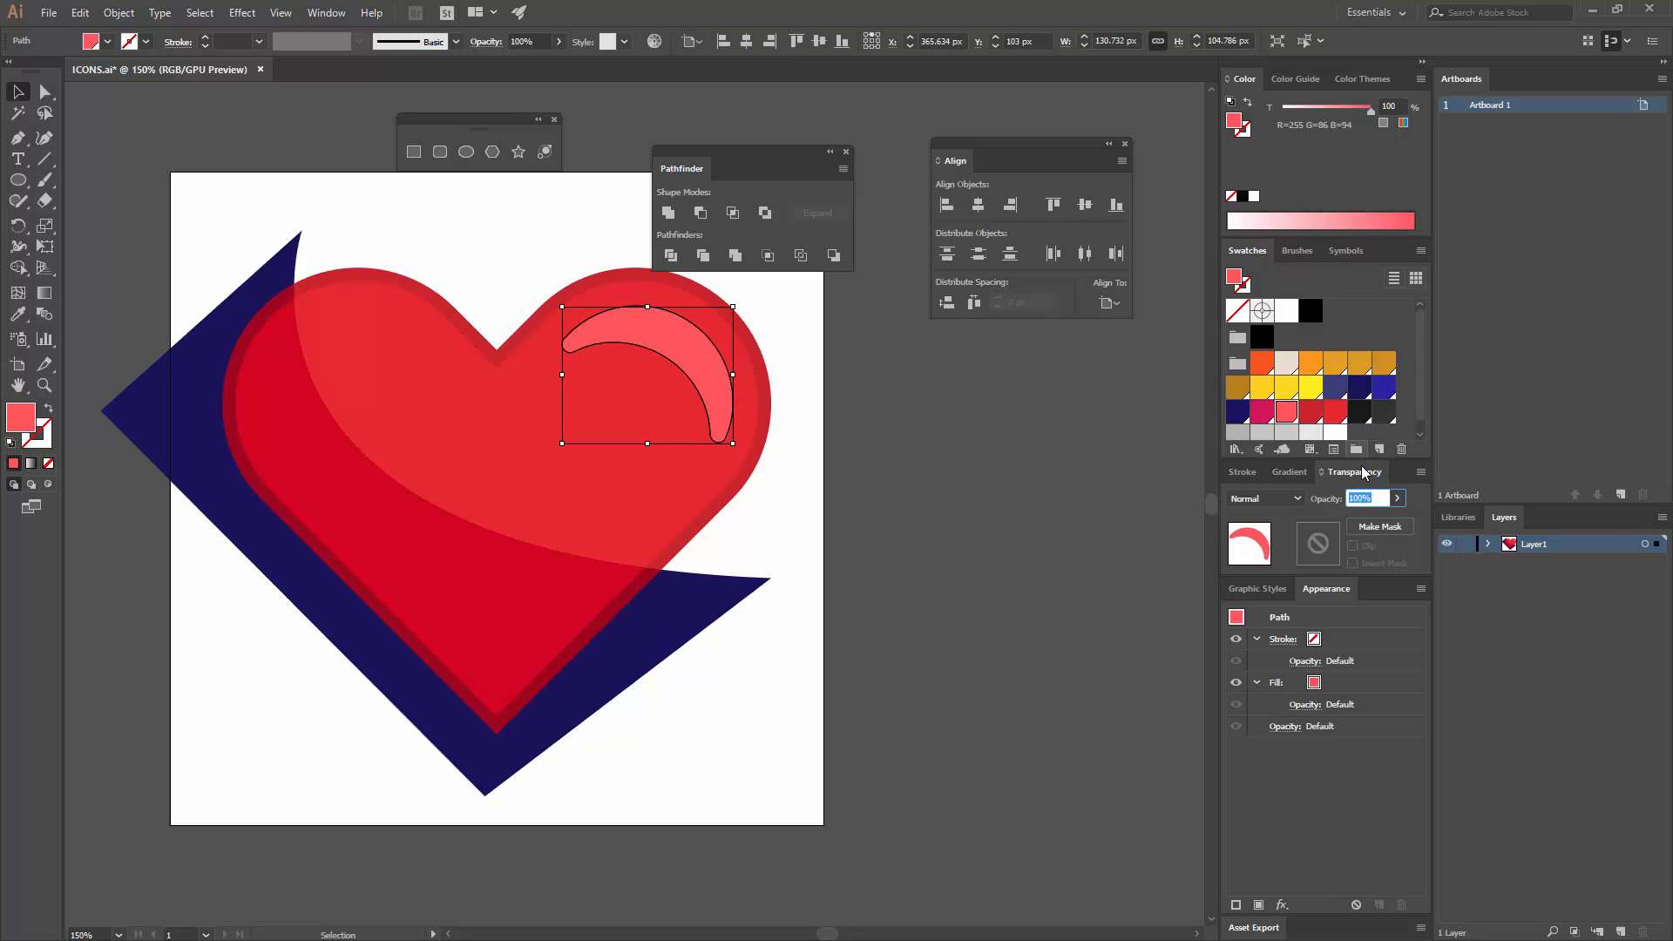
pyautogui.write('80')
pyautogui.click(1084, 499)
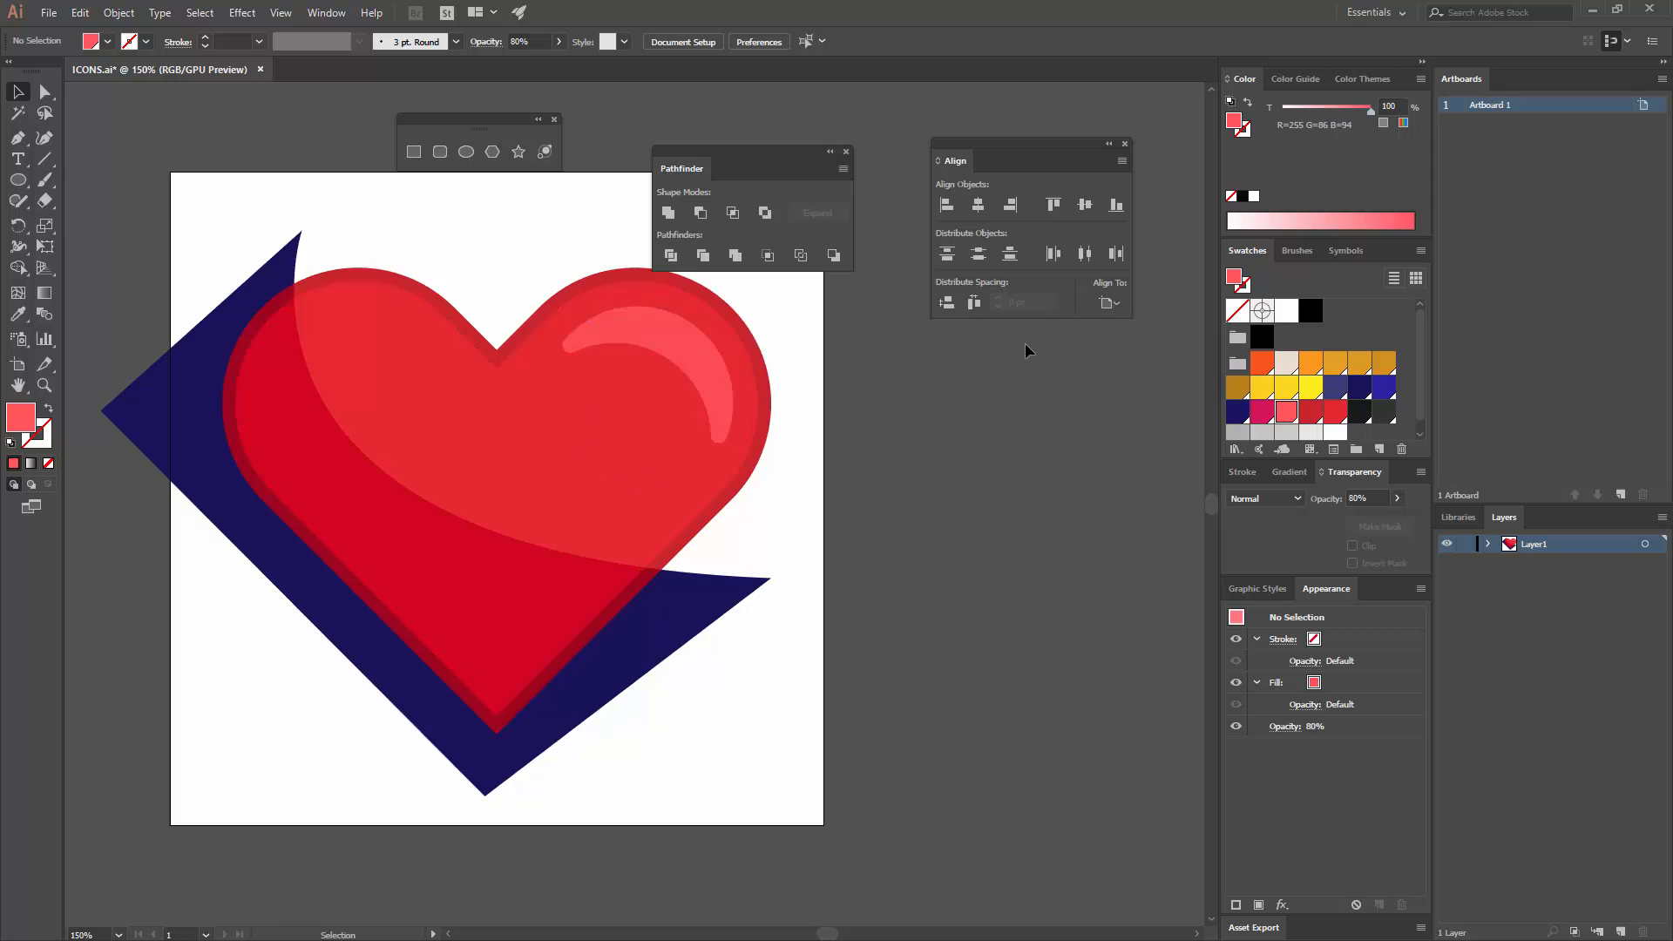
# - Cut the crescent highlight, inner heart and navy shadow shape together, leaving only the dark red outline heart
pyautogui.click(671, 362)
pyautogui.keyDown('shift'); pyautogui.click(262, 449); pyautogui.keyUp('shift')
pyautogui.keyDown('shift'); pyautogui.click(258, 442); pyautogui.keyUp('shift')
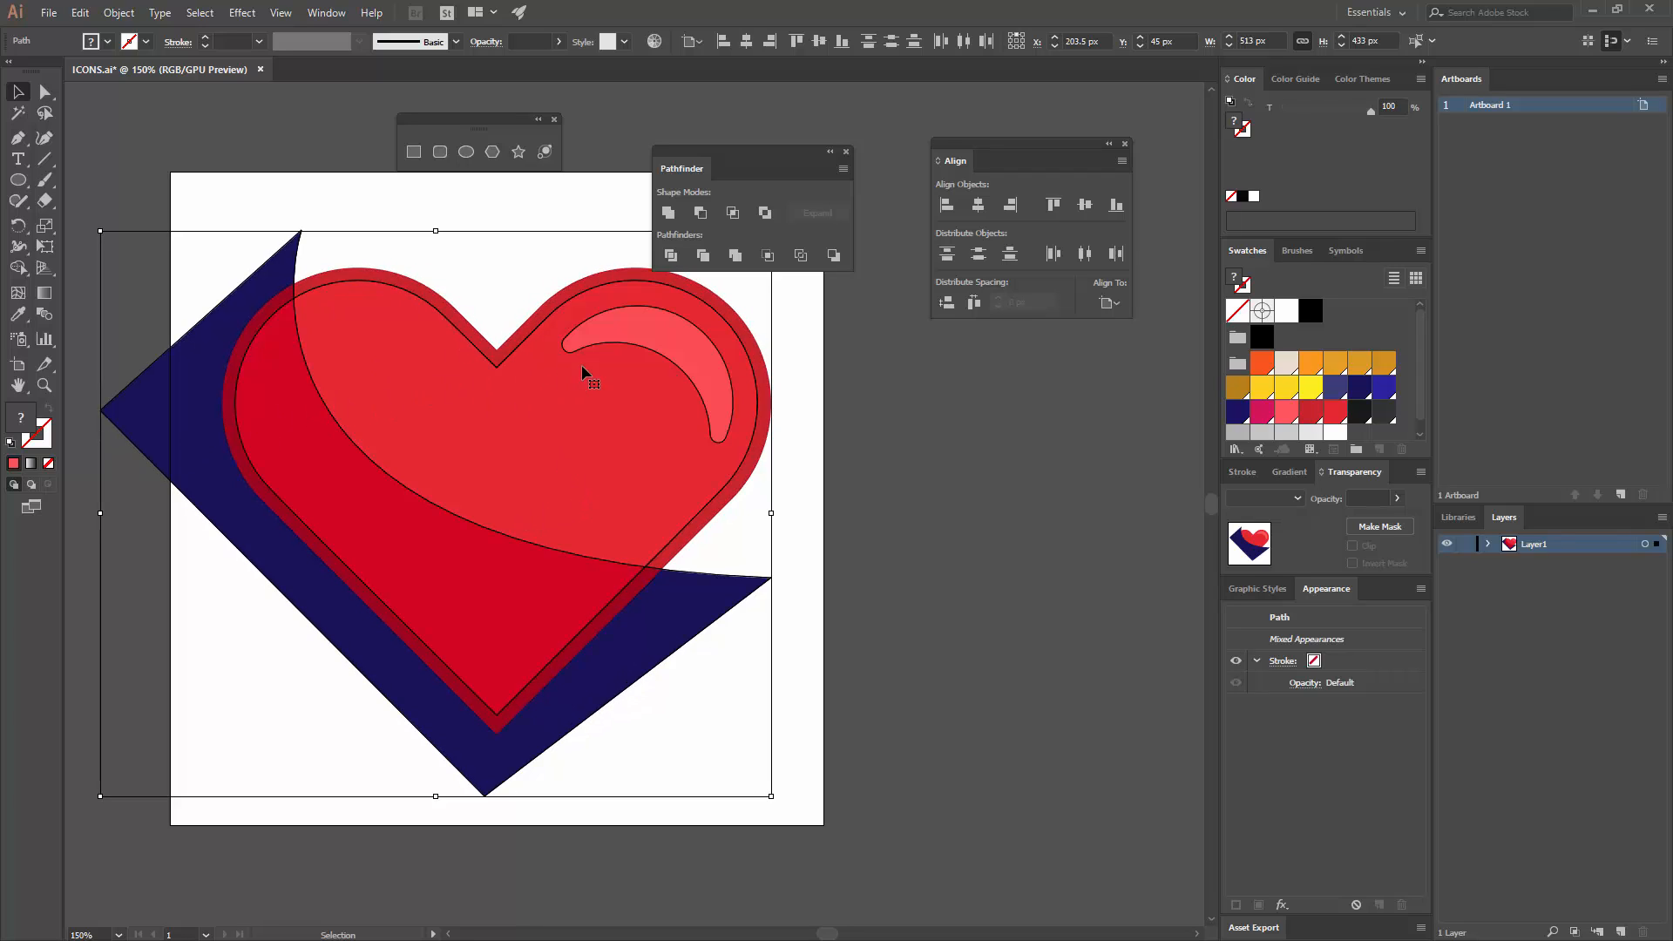
pyautogui.click(117, 16)
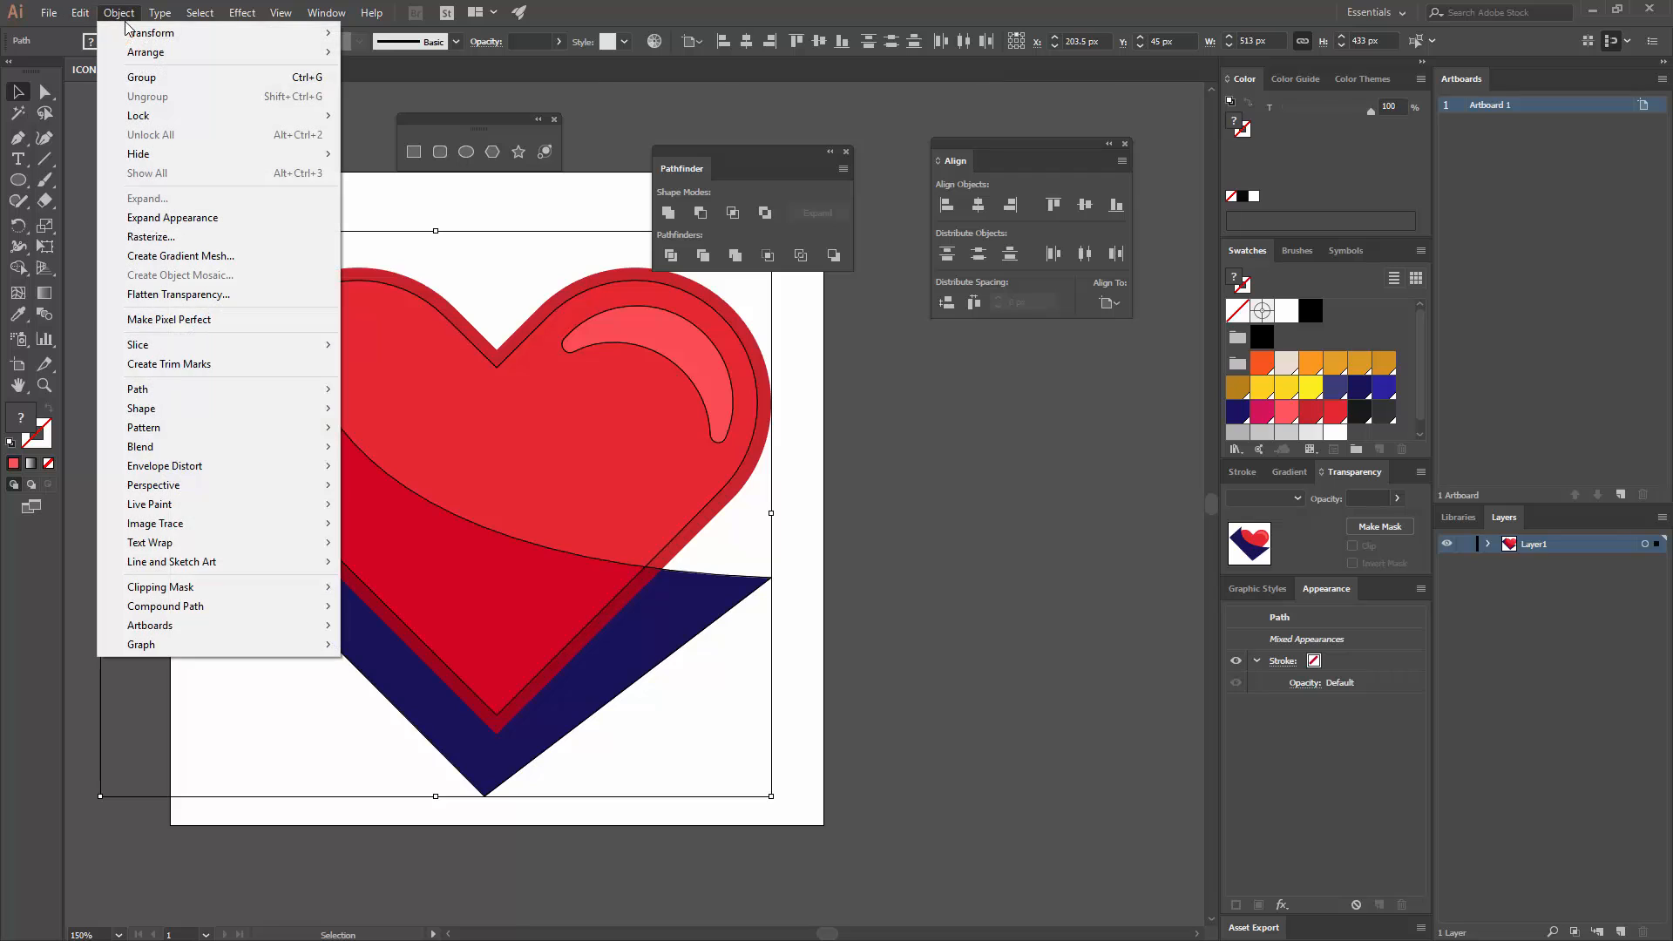
pyautogui.moveTo(51, 10)
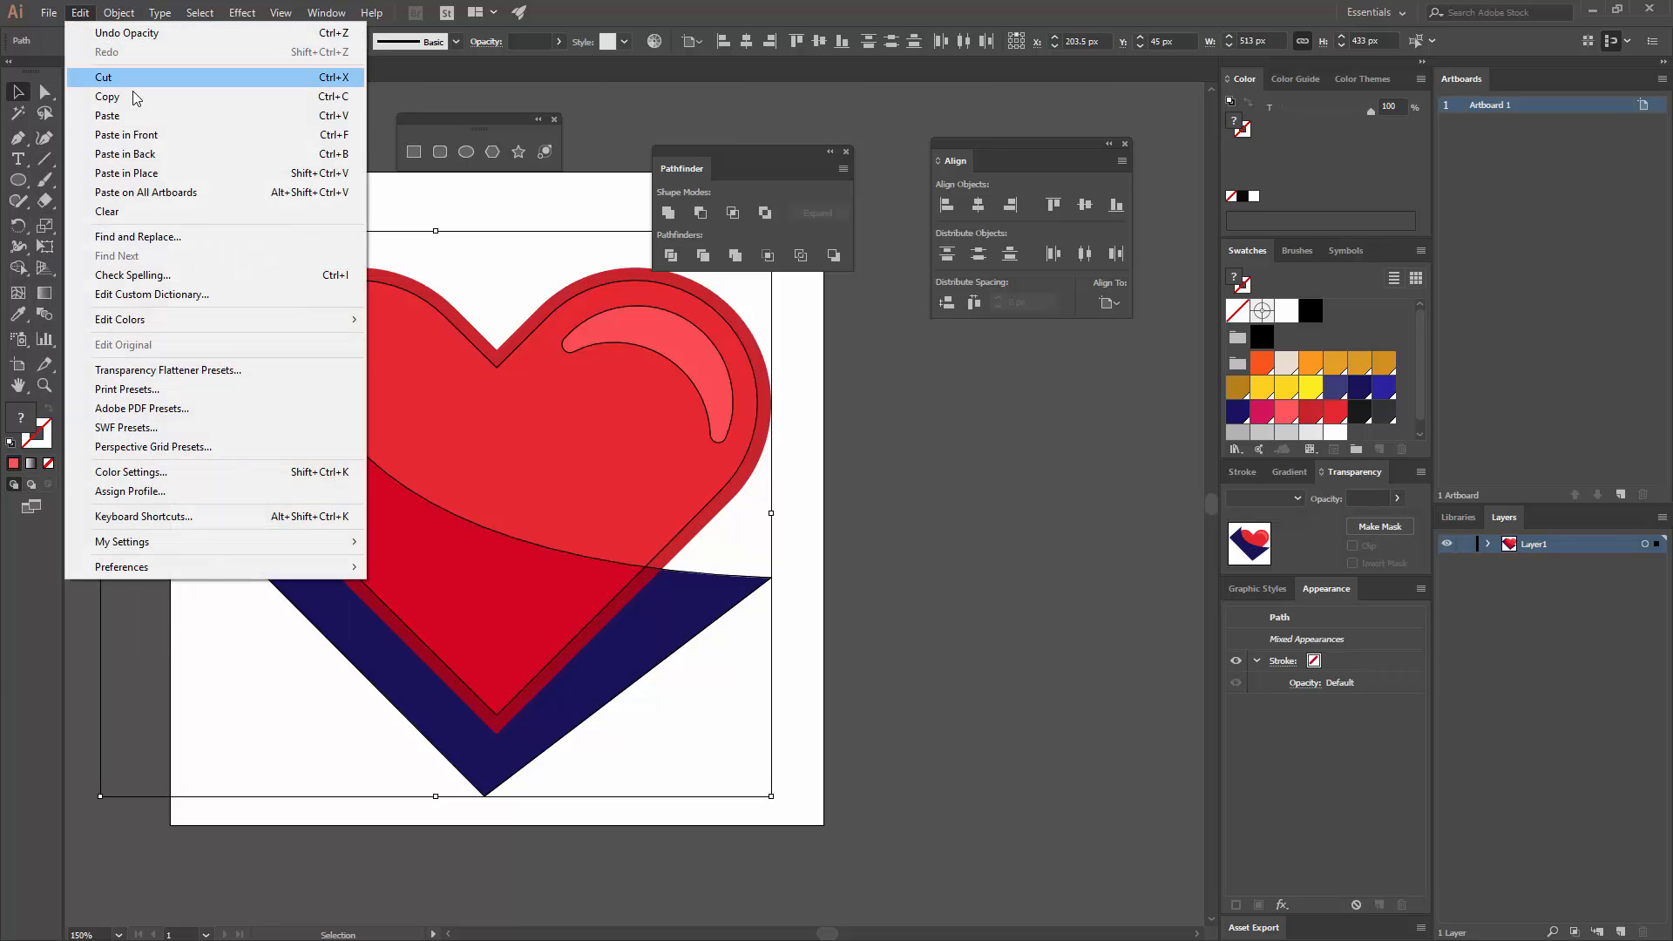
pyautogui.click(144, 82)
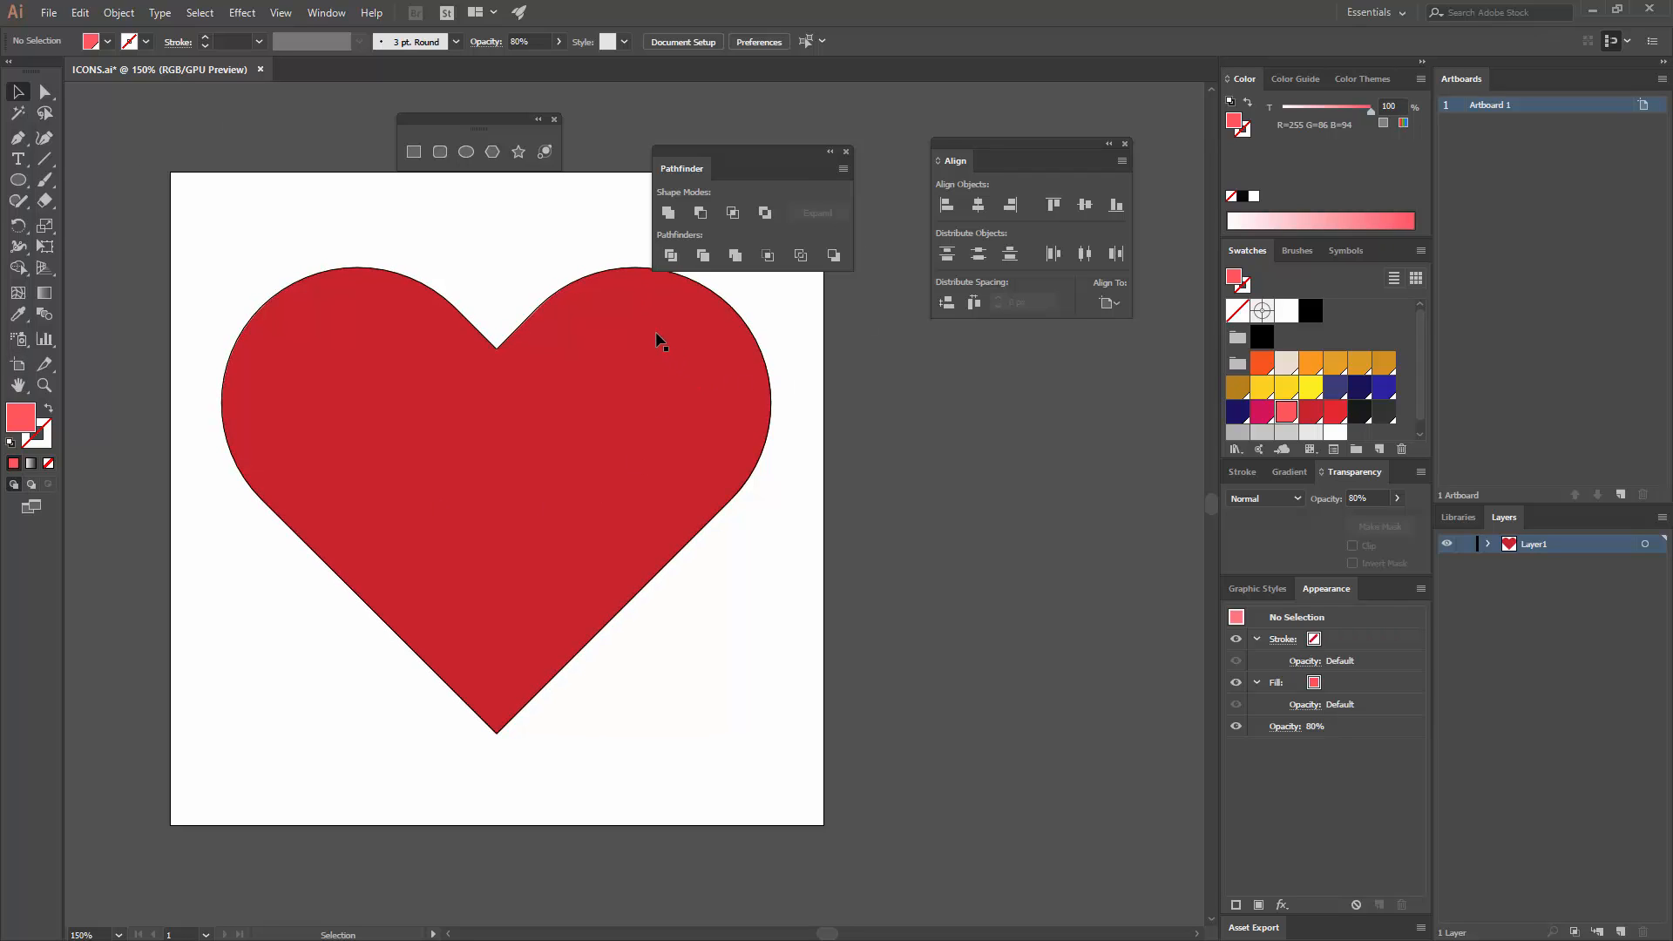
# - Paste the cut shapes in place inside the dark red heart using Draw Inside mode, and return to normal drawing
pyautogui.click(660, 340)
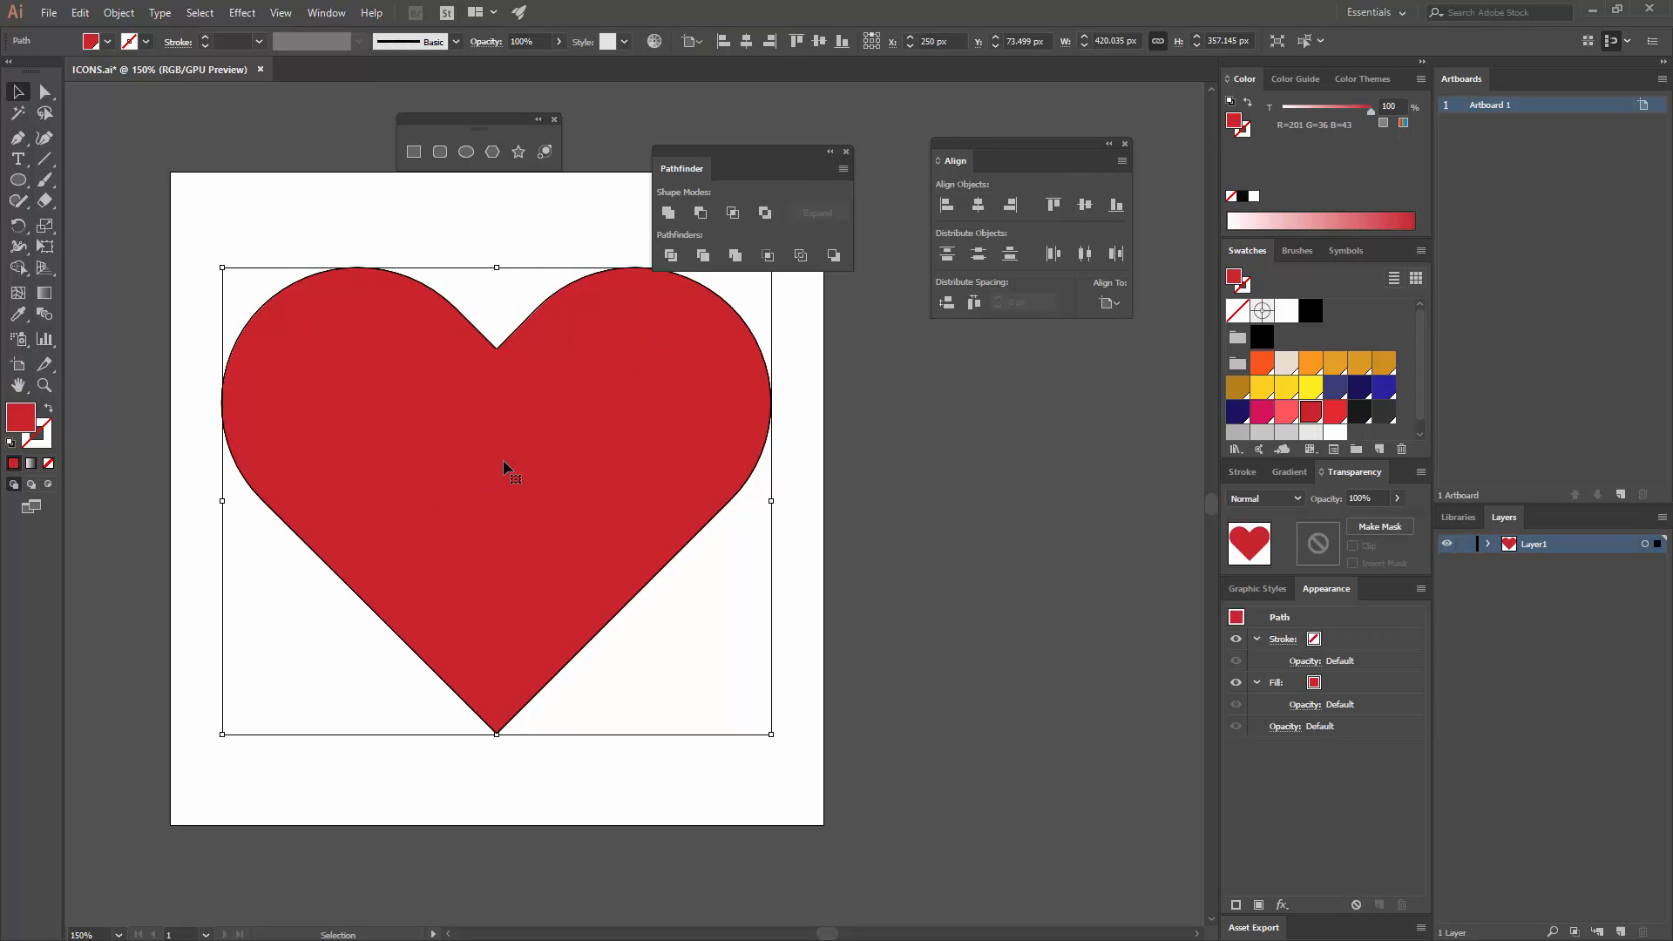
pyautogui.click(47, 484)
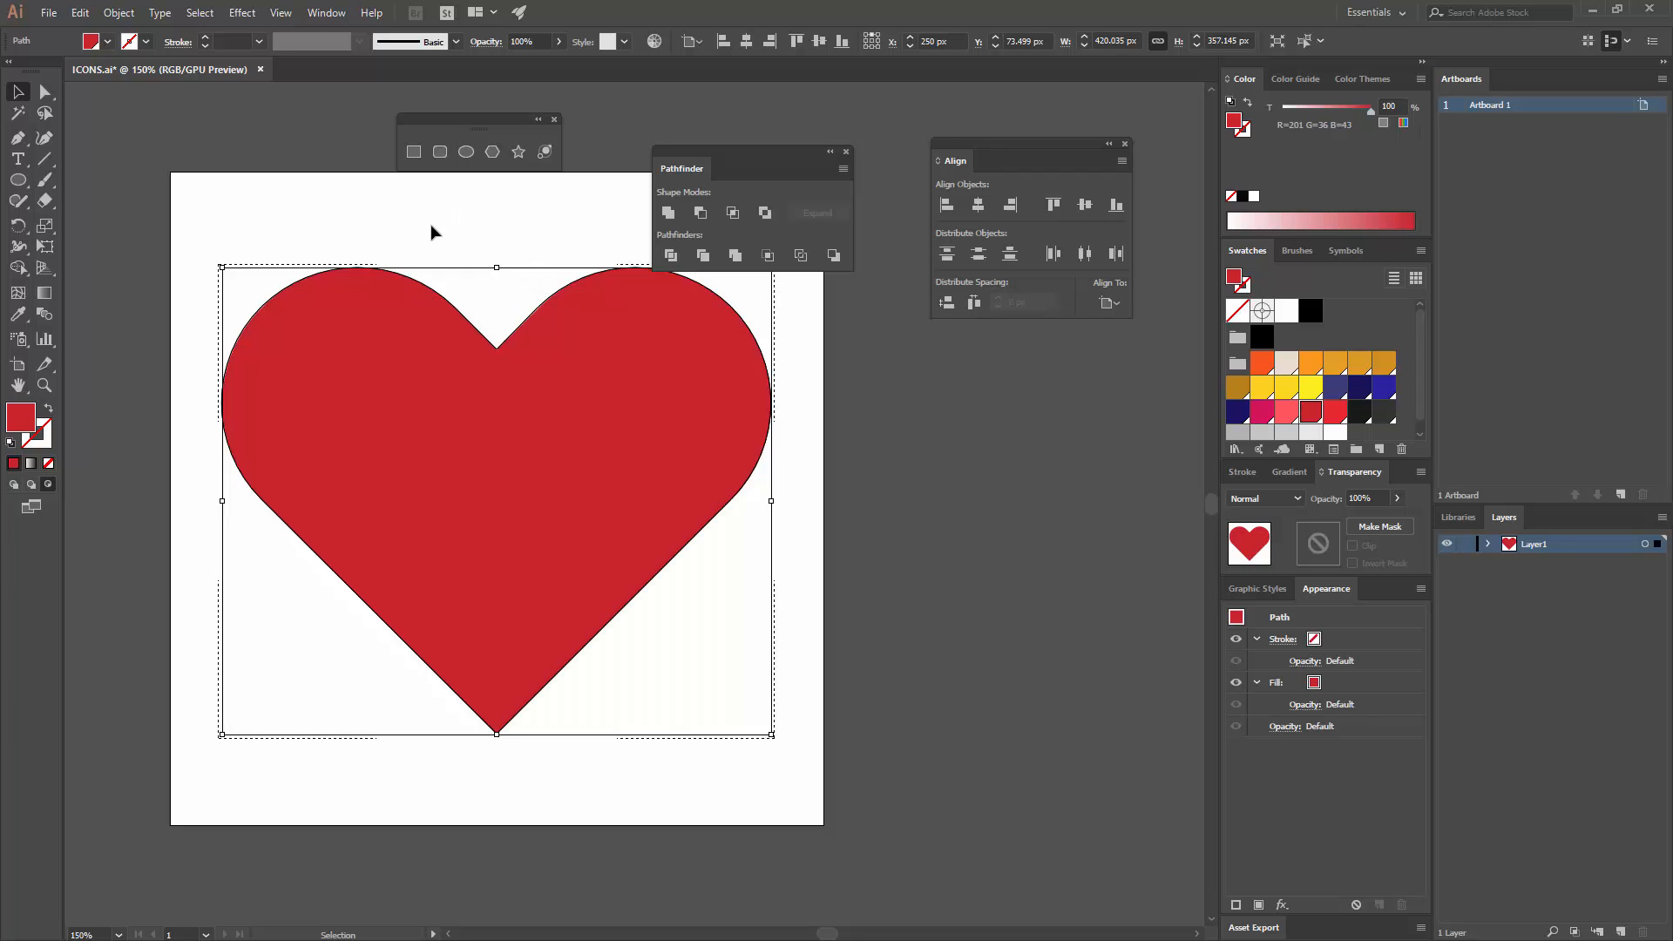
pyautogui.click(79, 12)
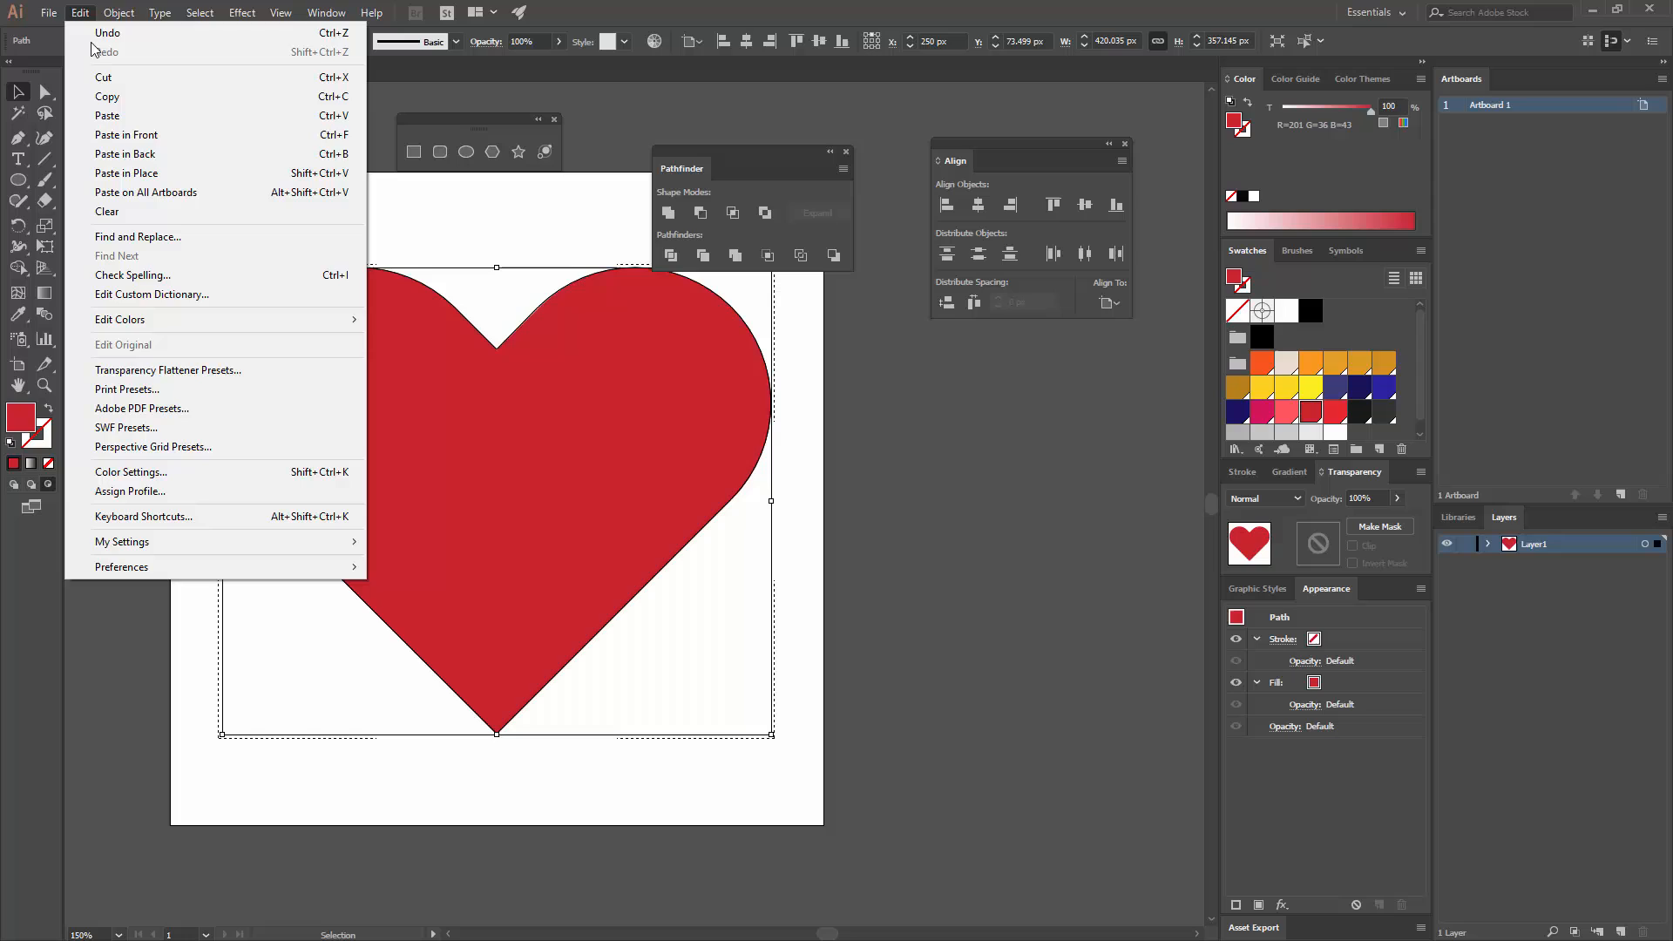
pyautogui.click(171, 173)
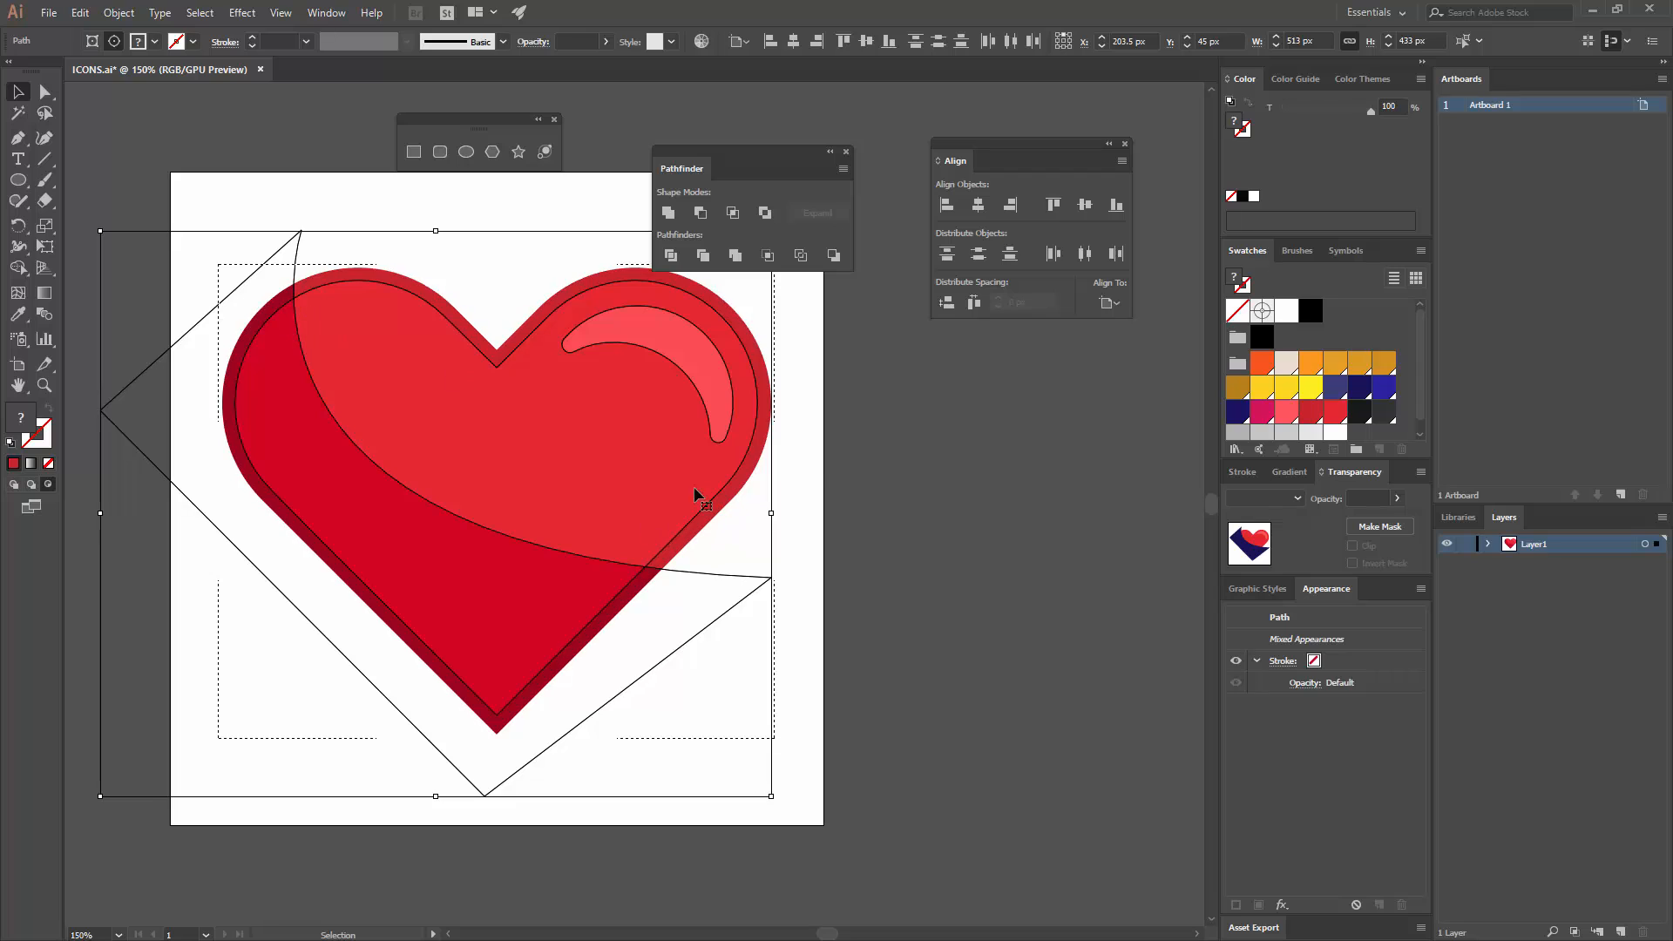
pyautogui.click(829, 458)
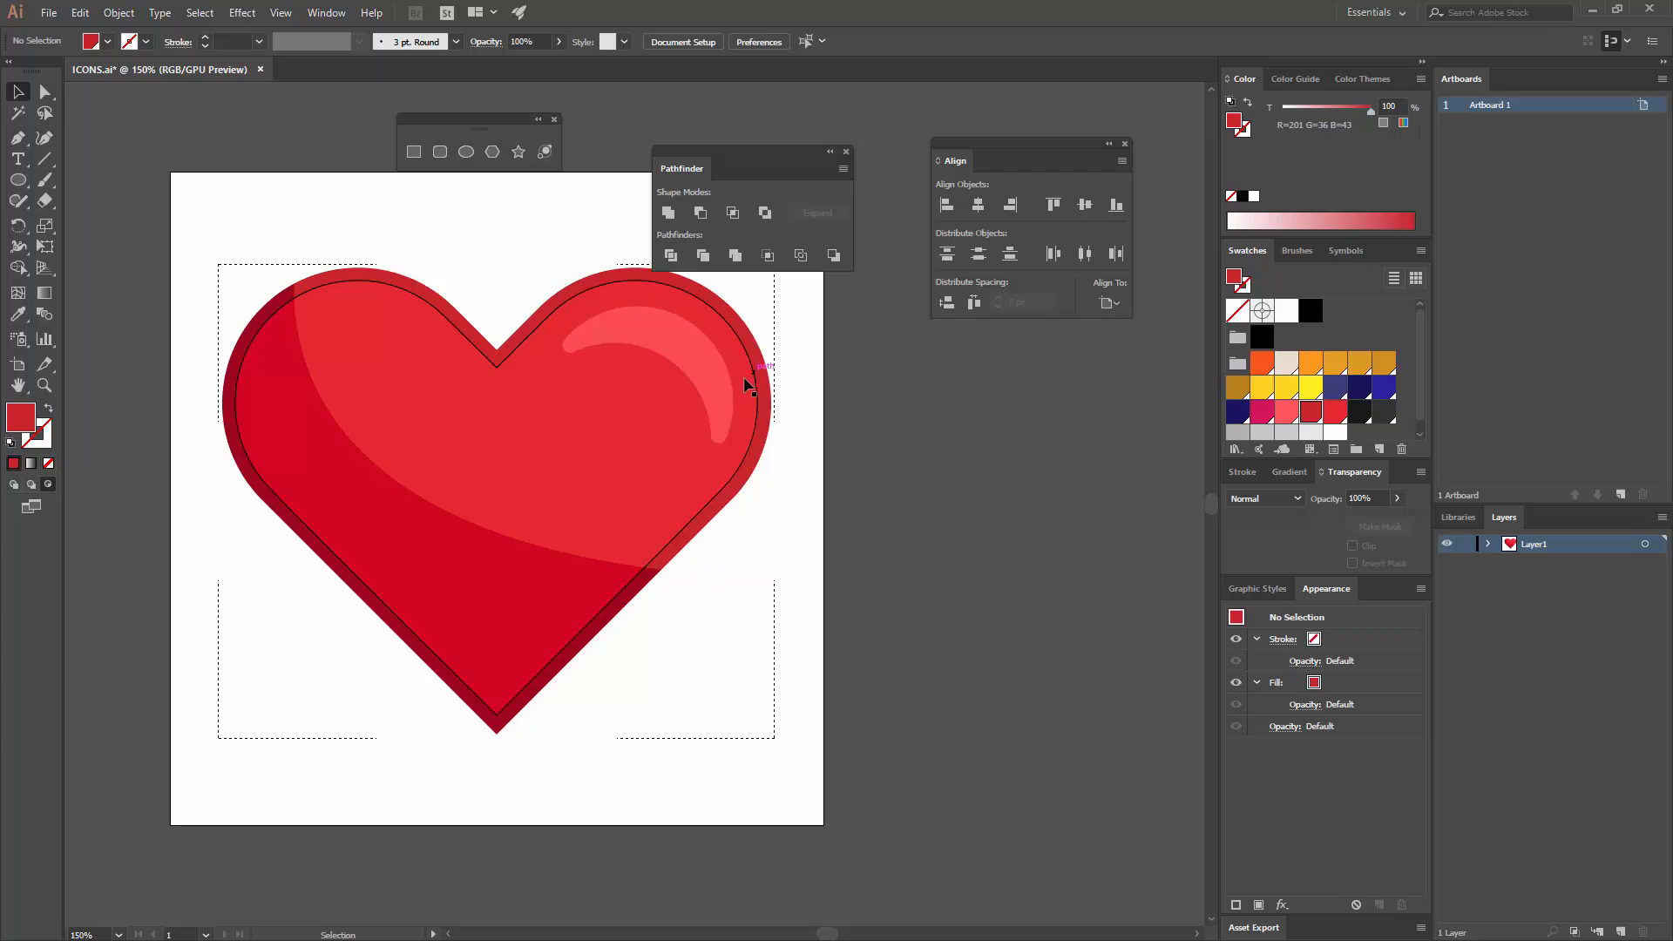
pyautogui.hotkey('shift', 'd')
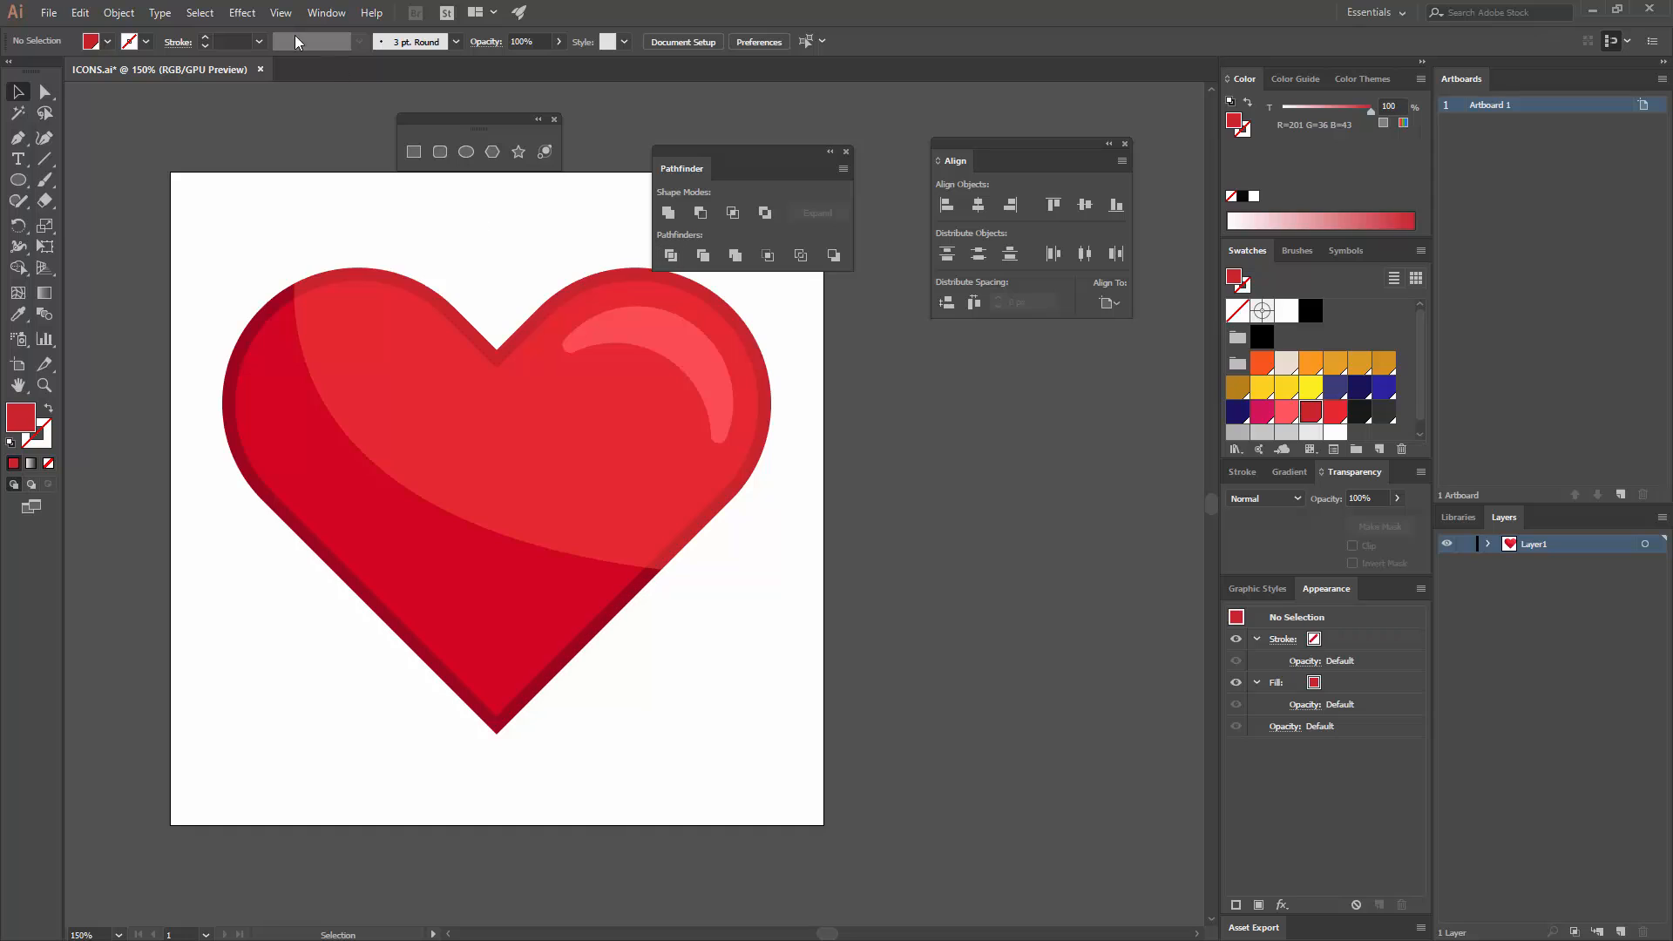
# - Rename the artwork's layer to Heart
pyautogui.click(326, 13)
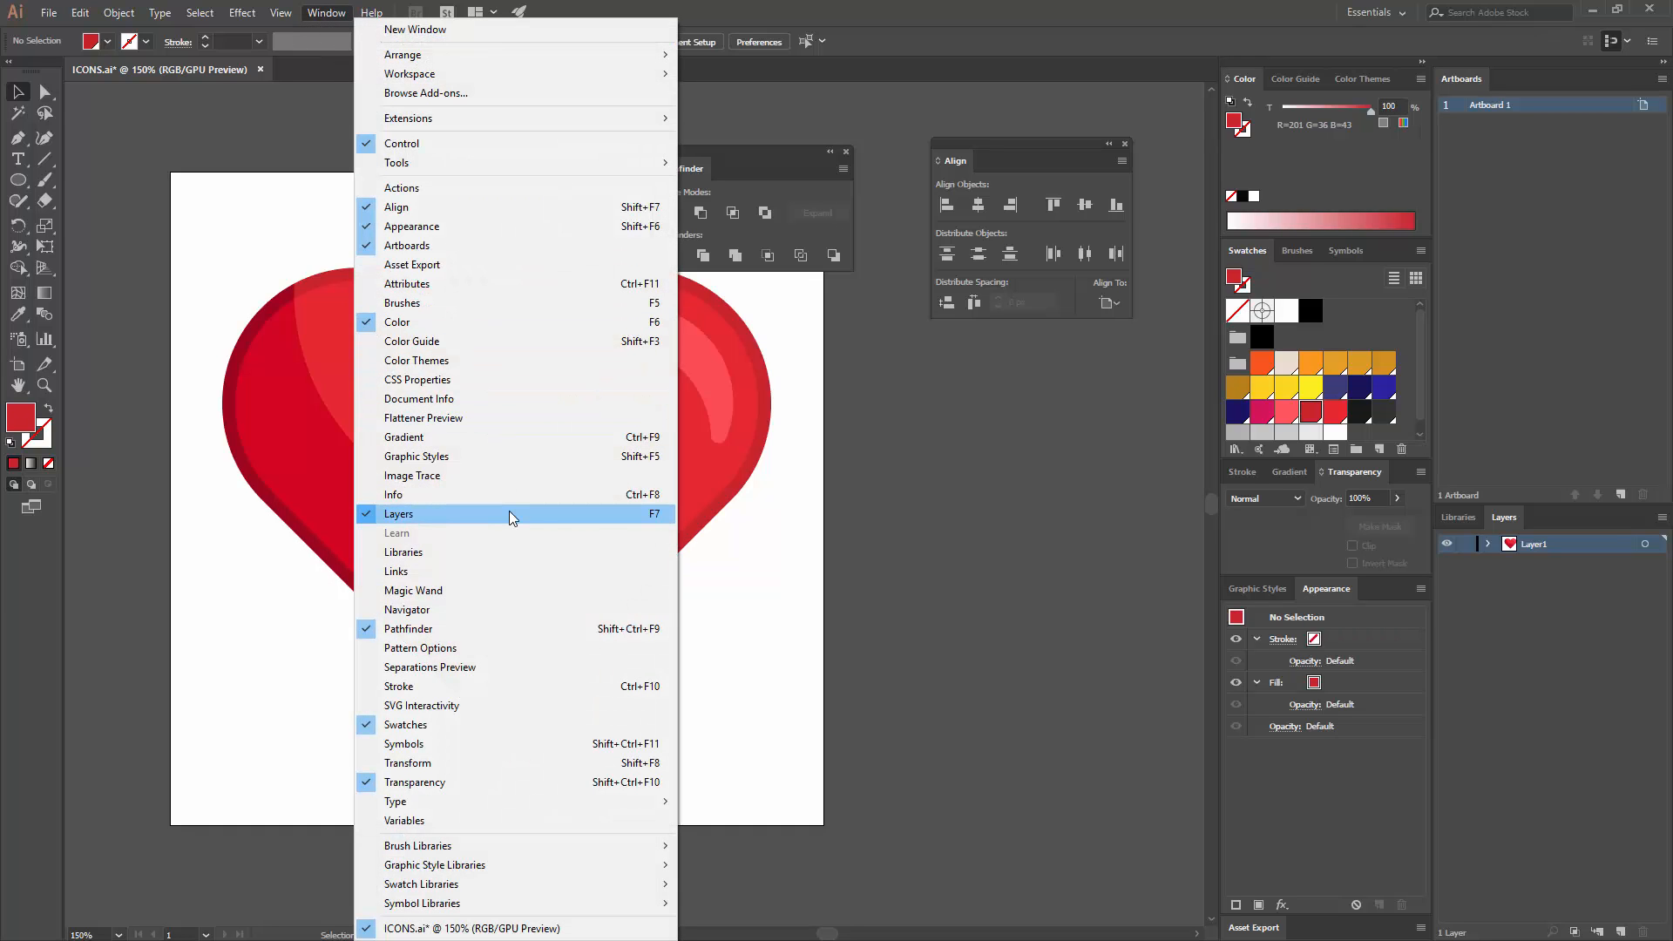
pyautogui.click(1540, 617)
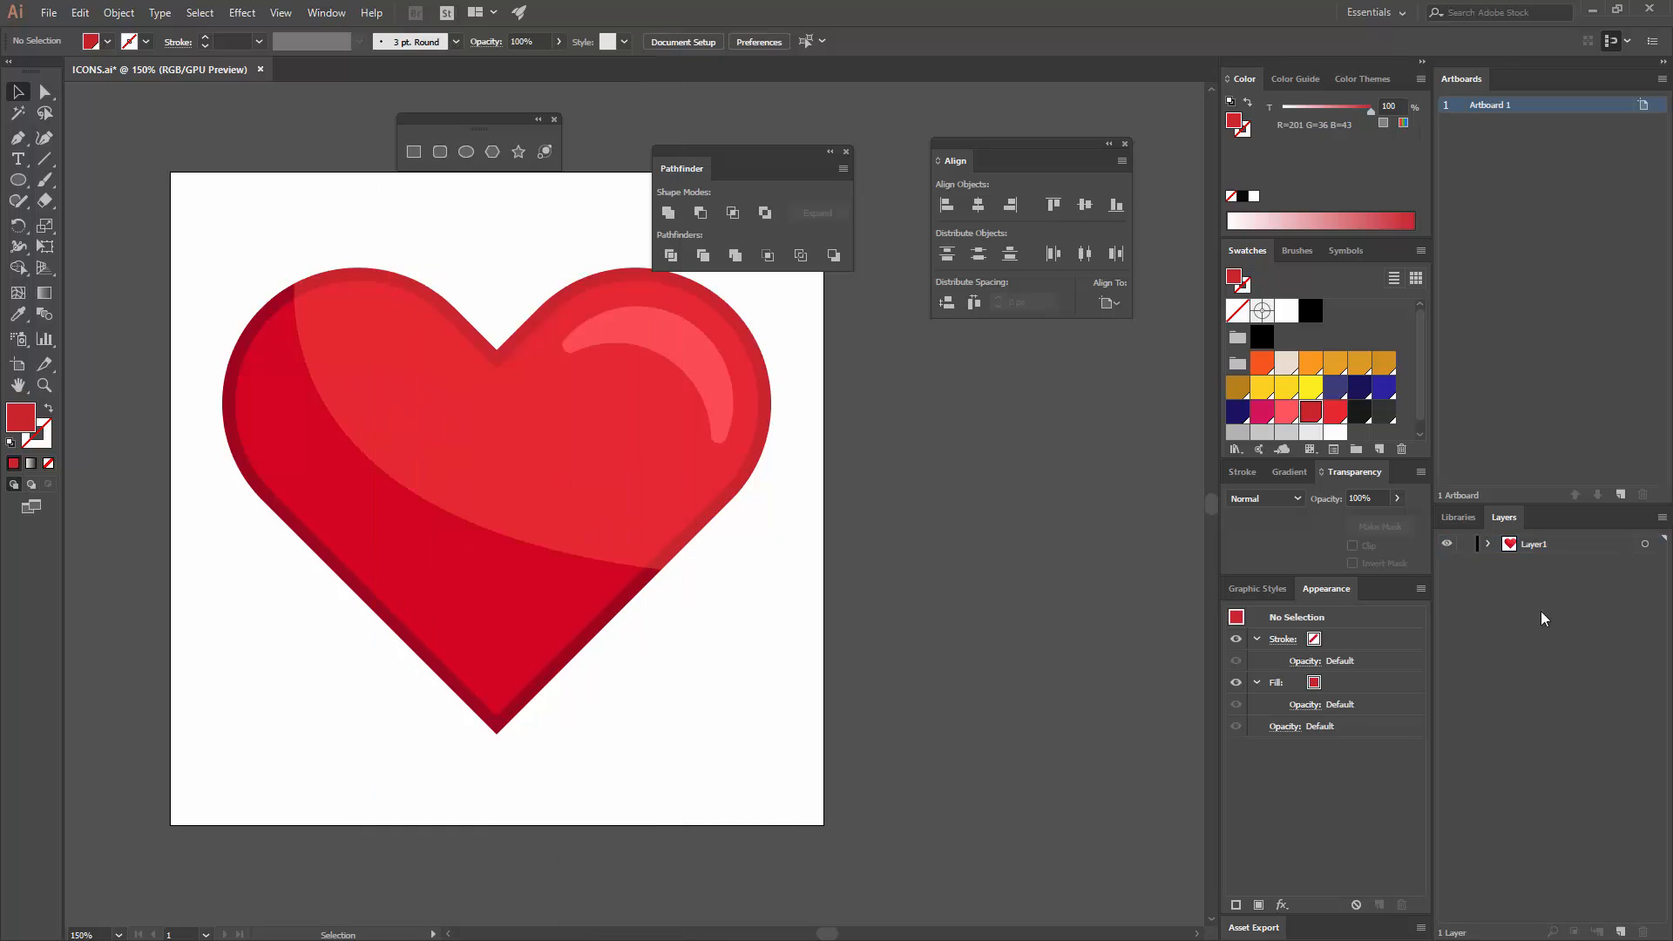
pyautogui.doubleClick(1533, 545)
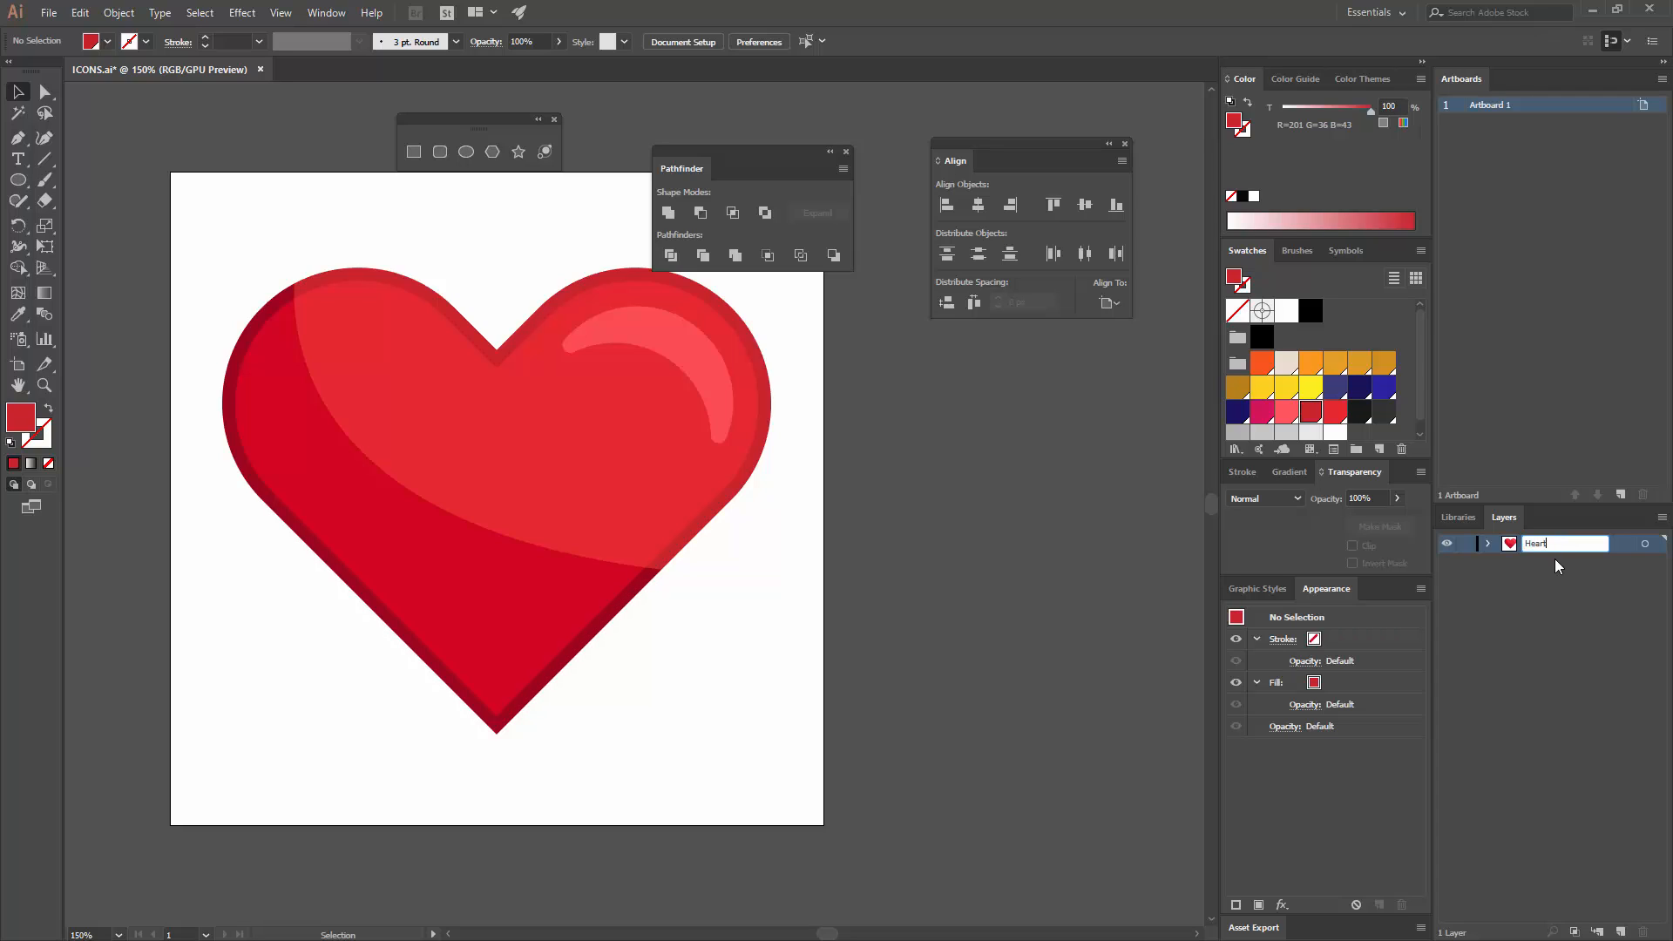
pyautogui.click(1493, 619)
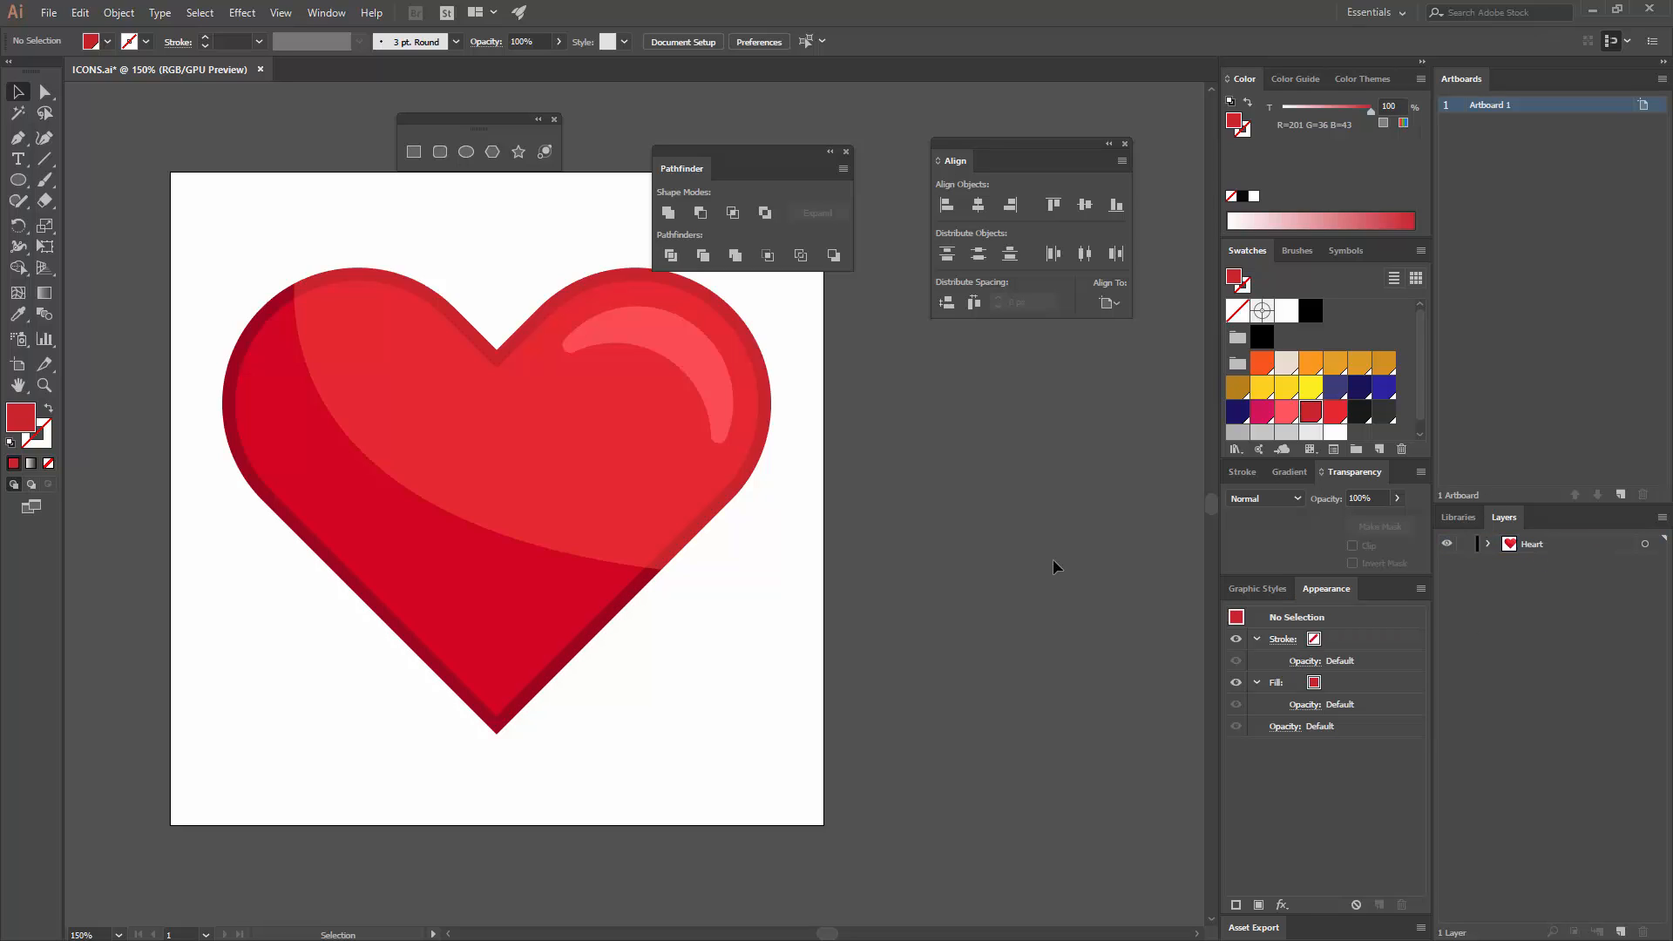